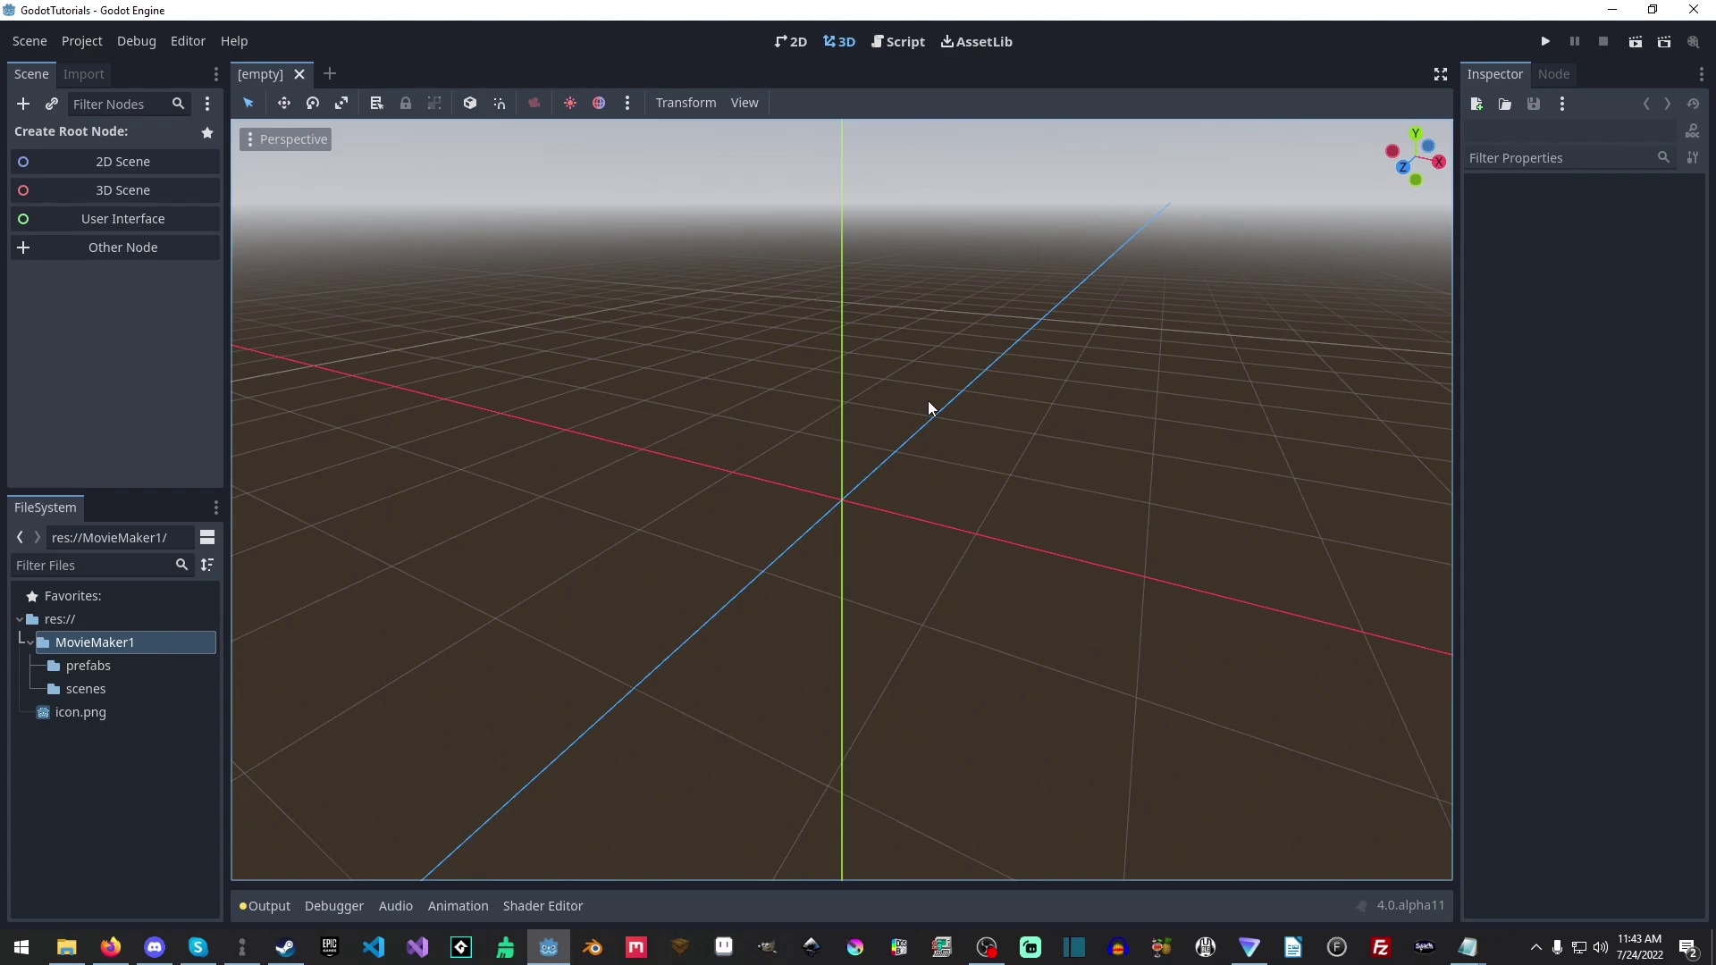
Create a 3D scene and rename its root node to World.
click(188, 196)
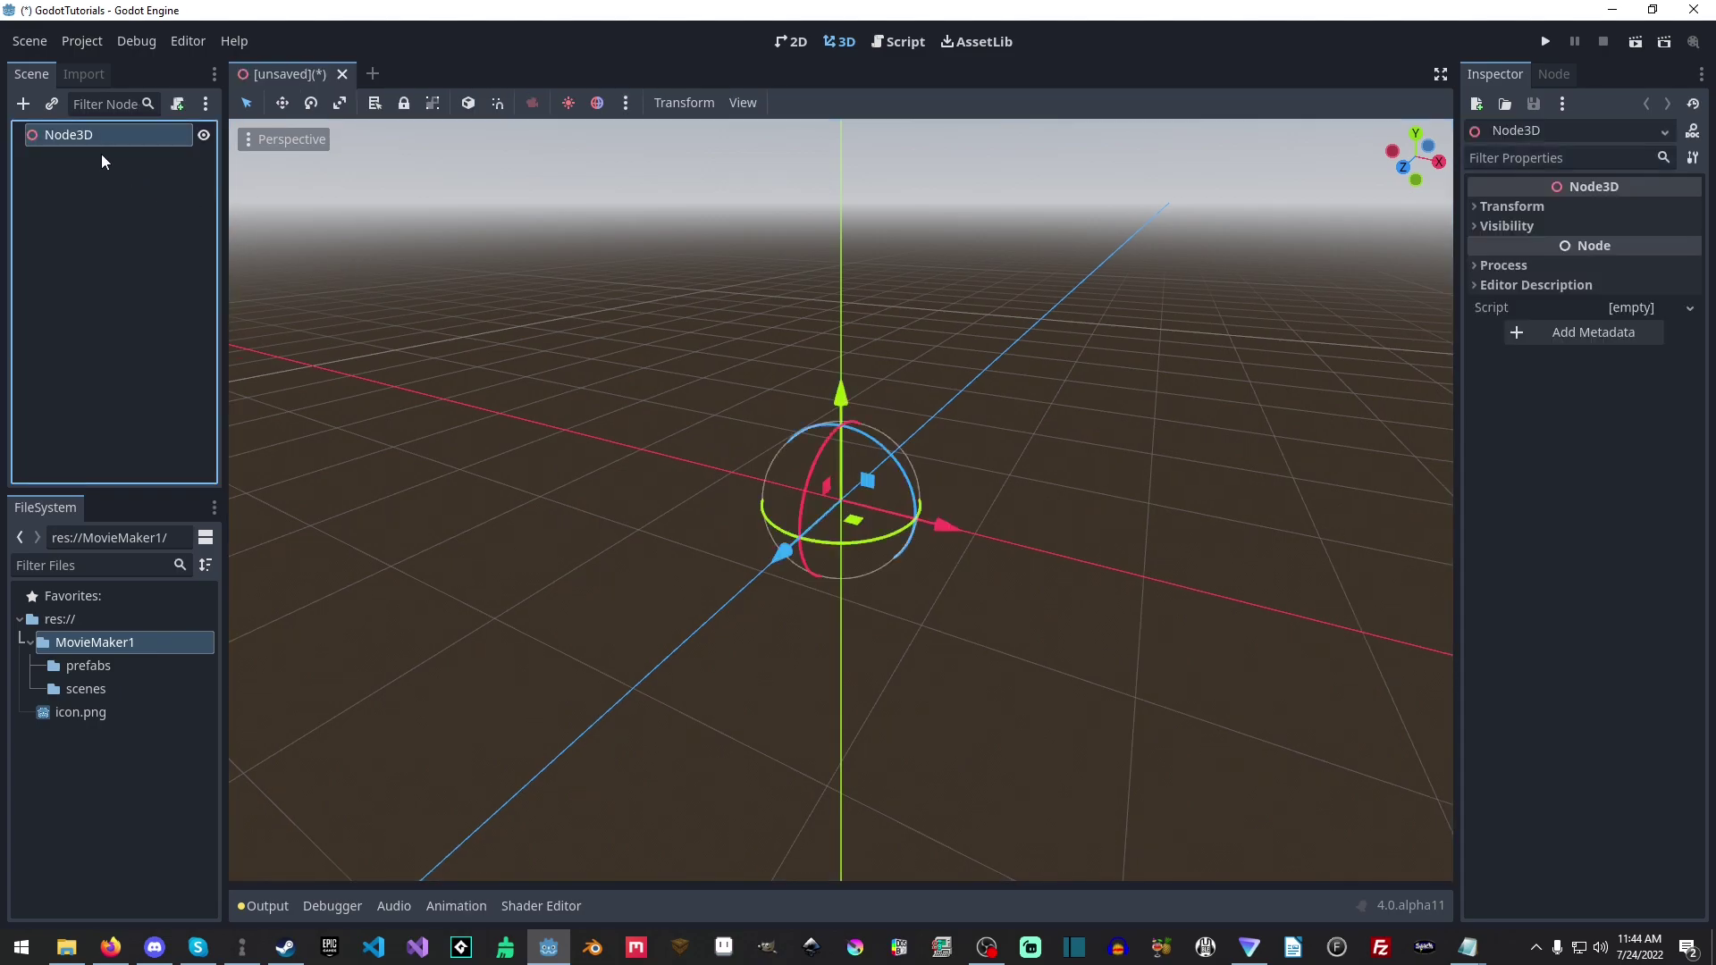
double_click(88, 133)
text(W)
key(ctrl+a)
text(World)
key(Return)
Add a MeshInstance3D under World with a new BoxMesh and a new StandardMaterial3D override.
key(ctrl+a)
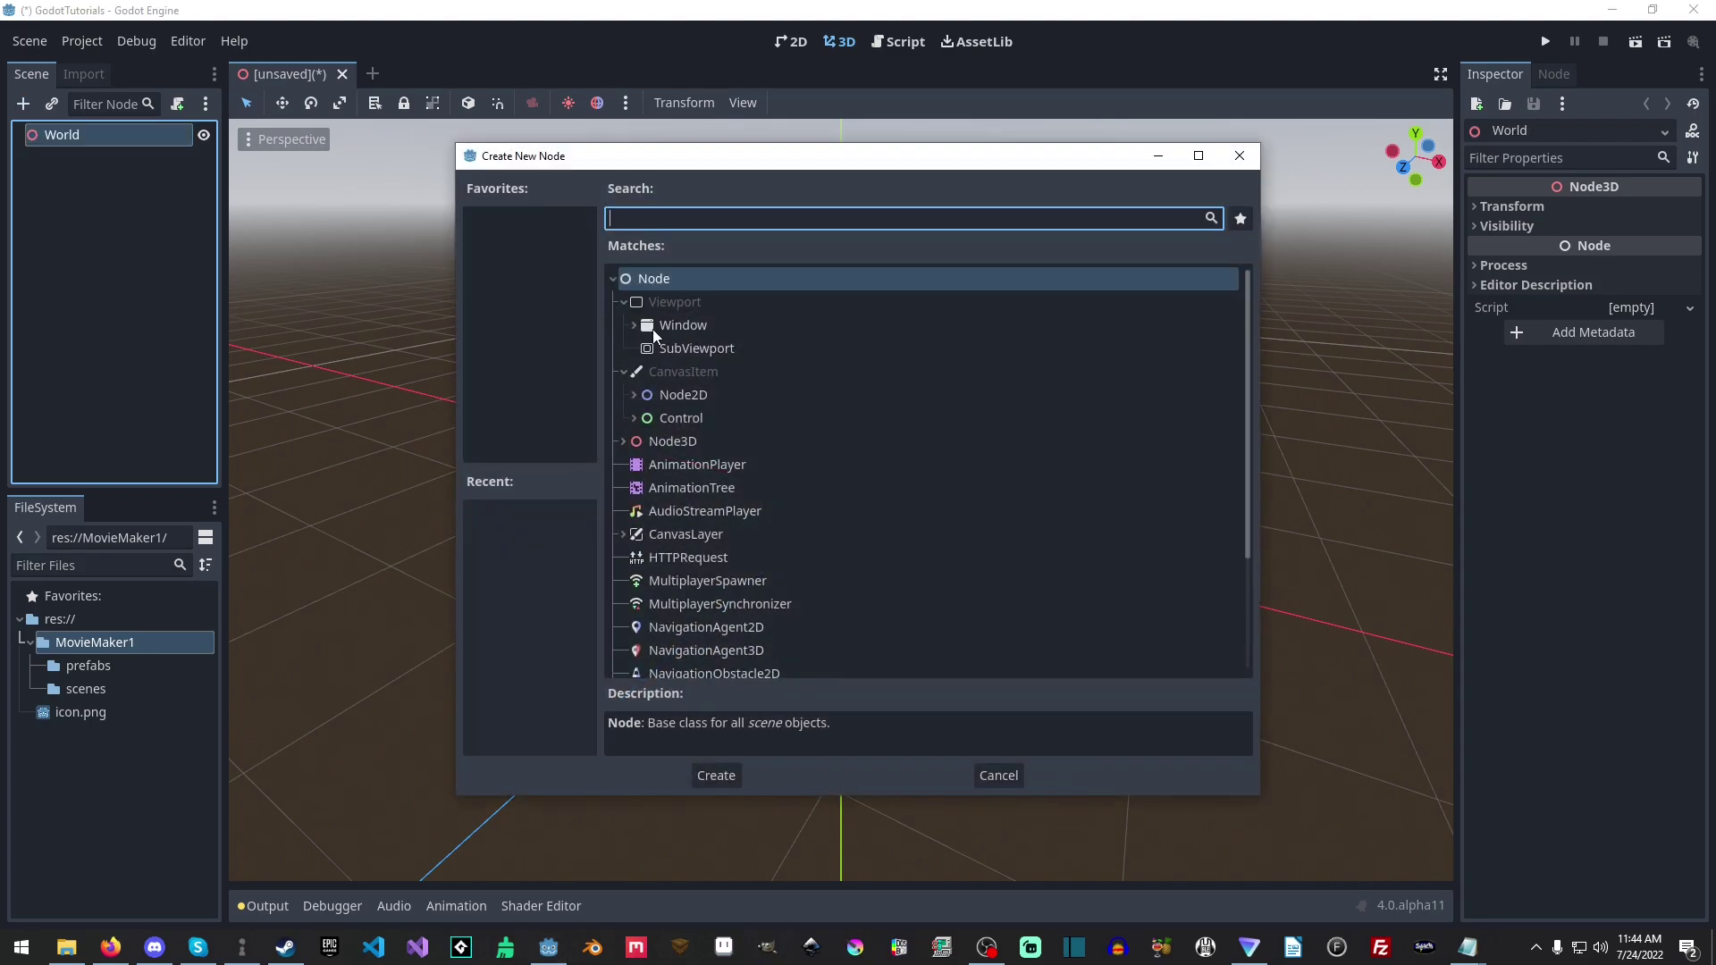
text(mesh)
click(713, 436)
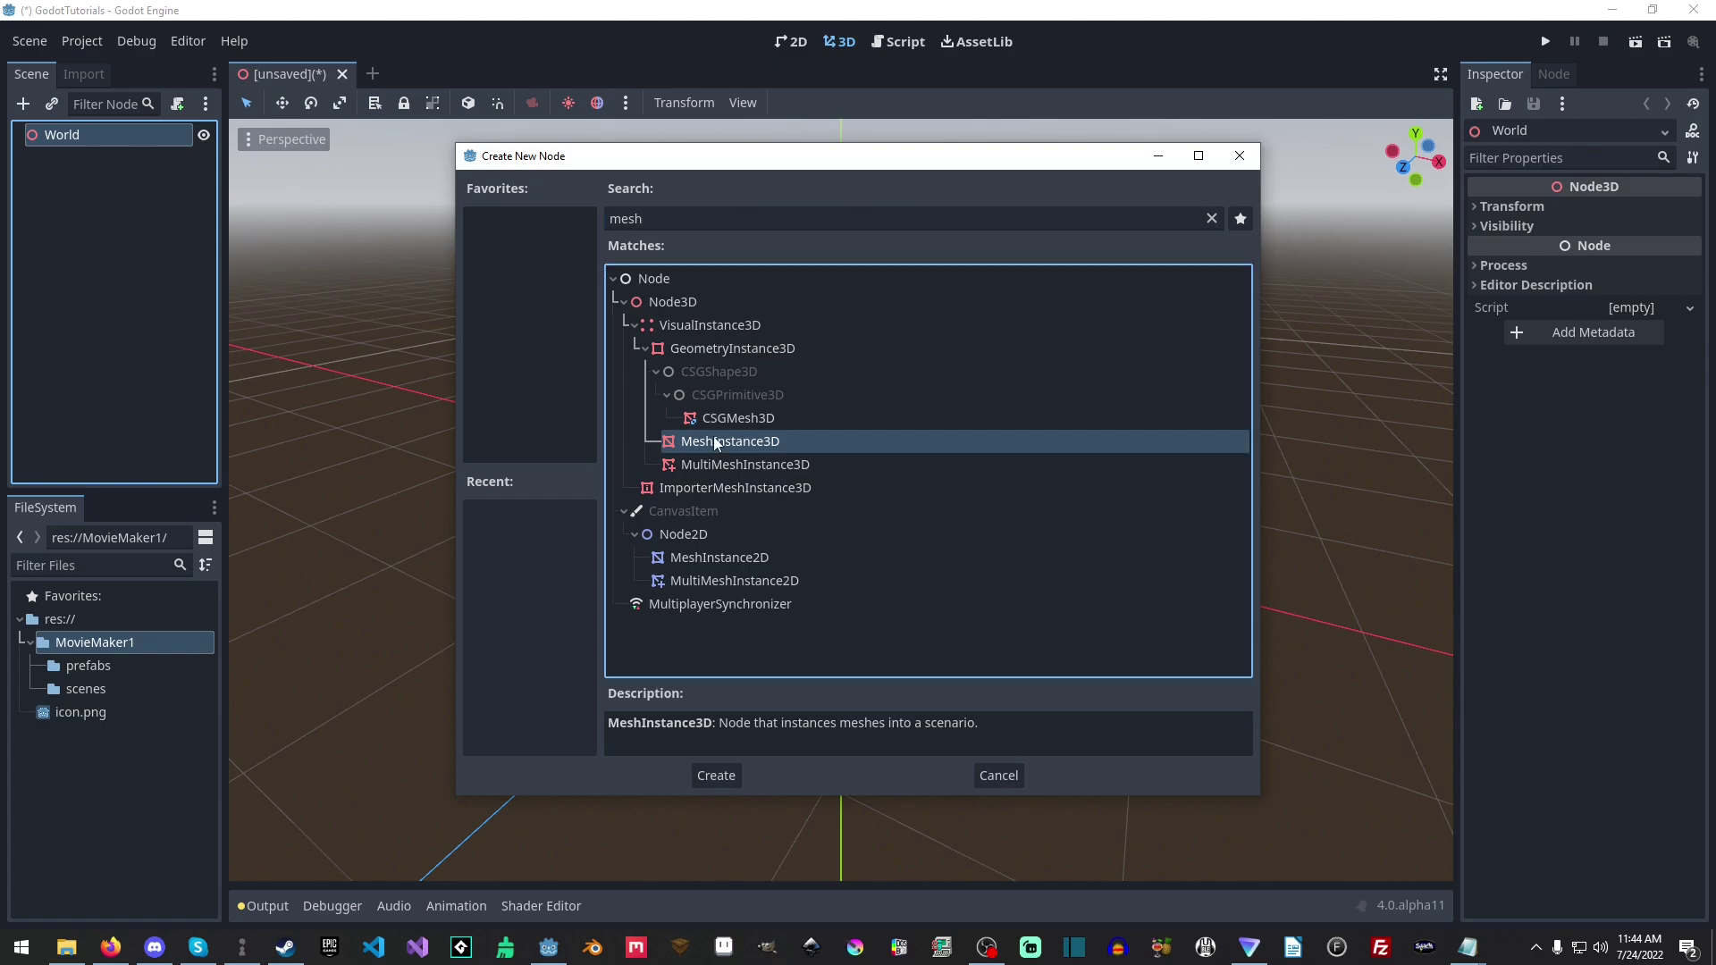
double_click(755, 447)
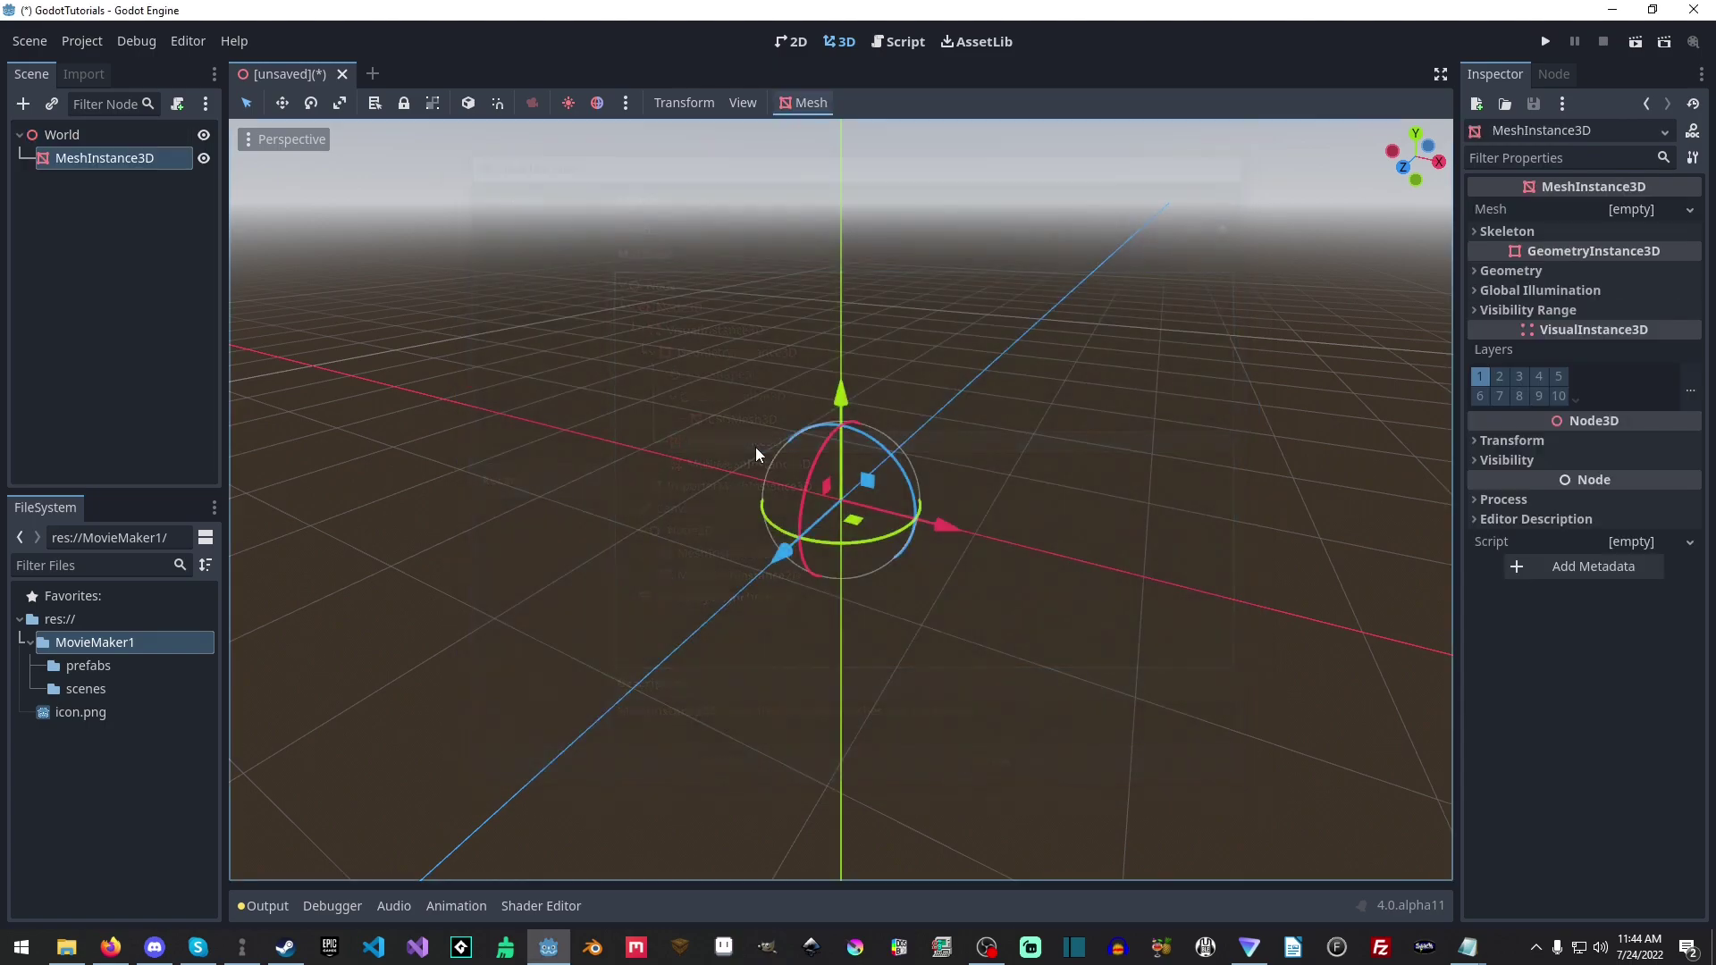
click(1689, 209)
click(1600, 345)
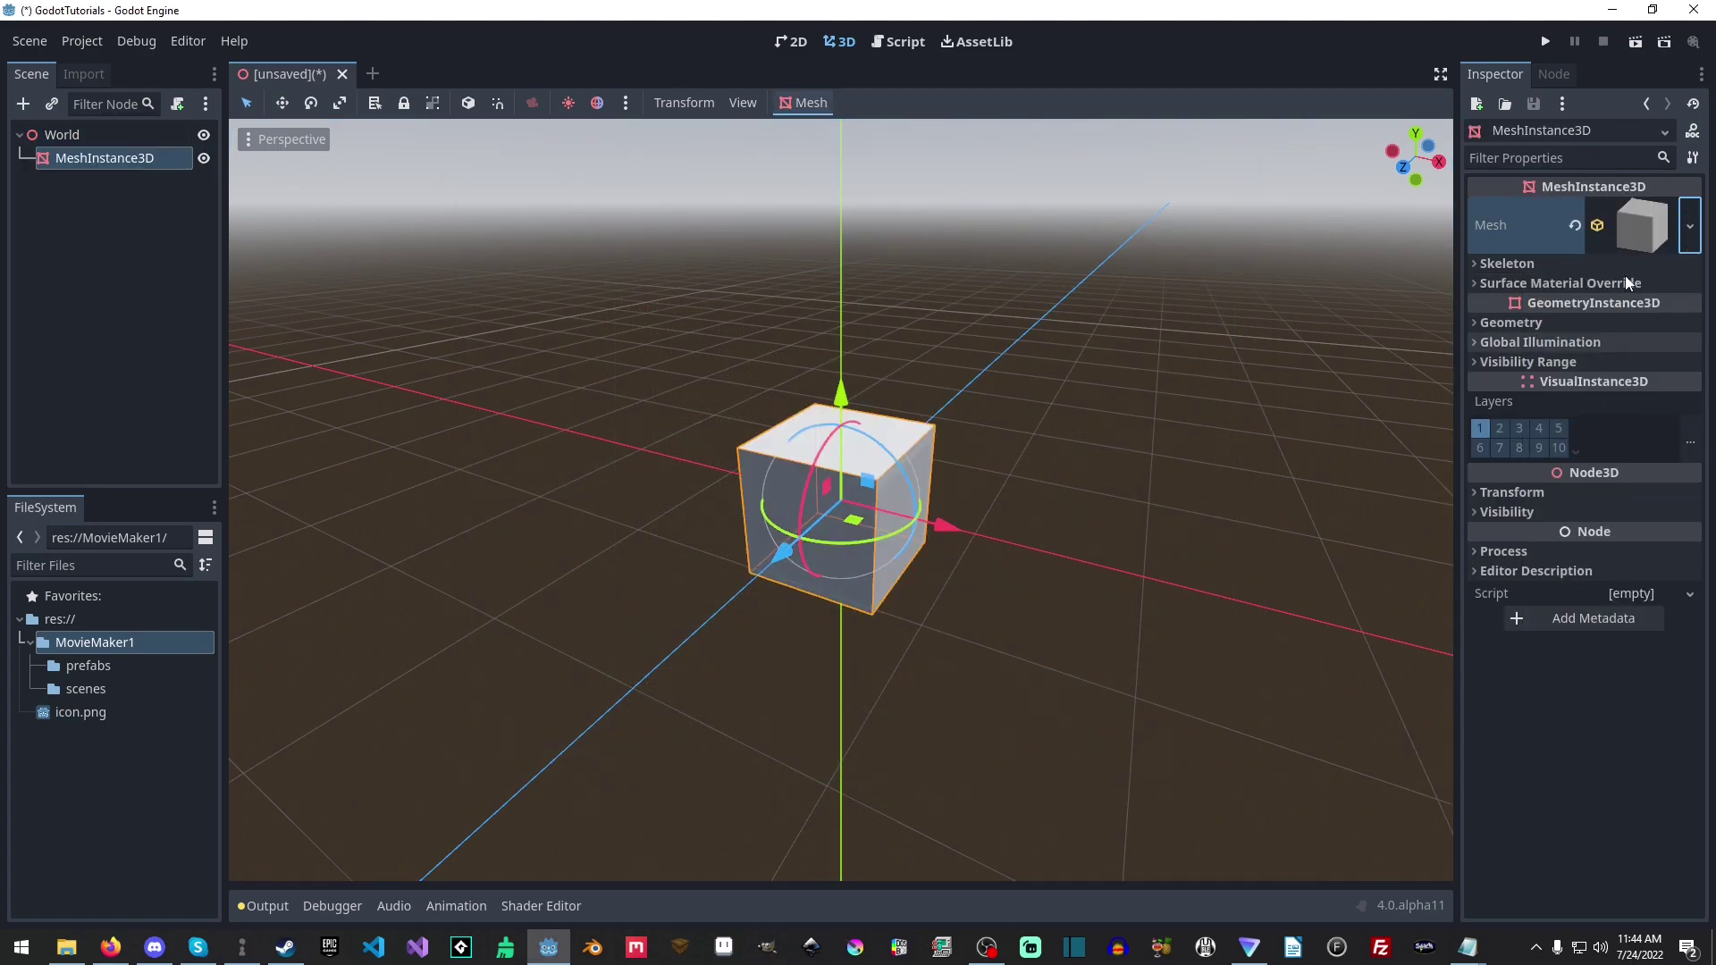
click(1624, 281)
click(1689, 306)
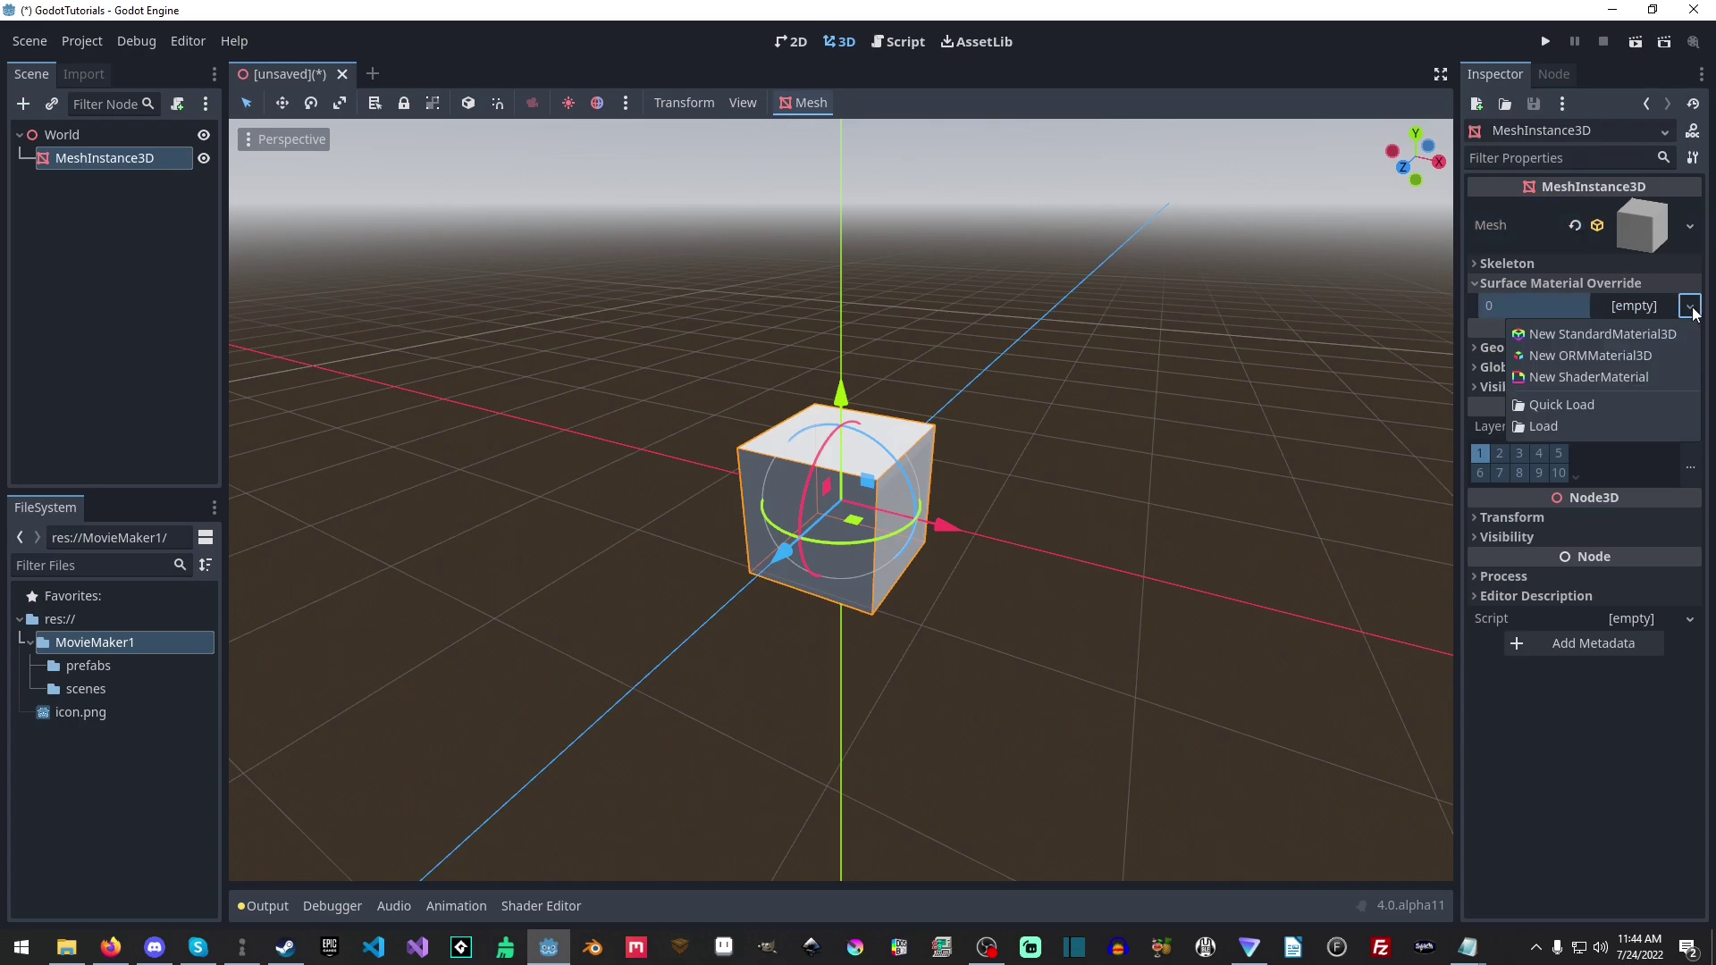
click(1642, 338)
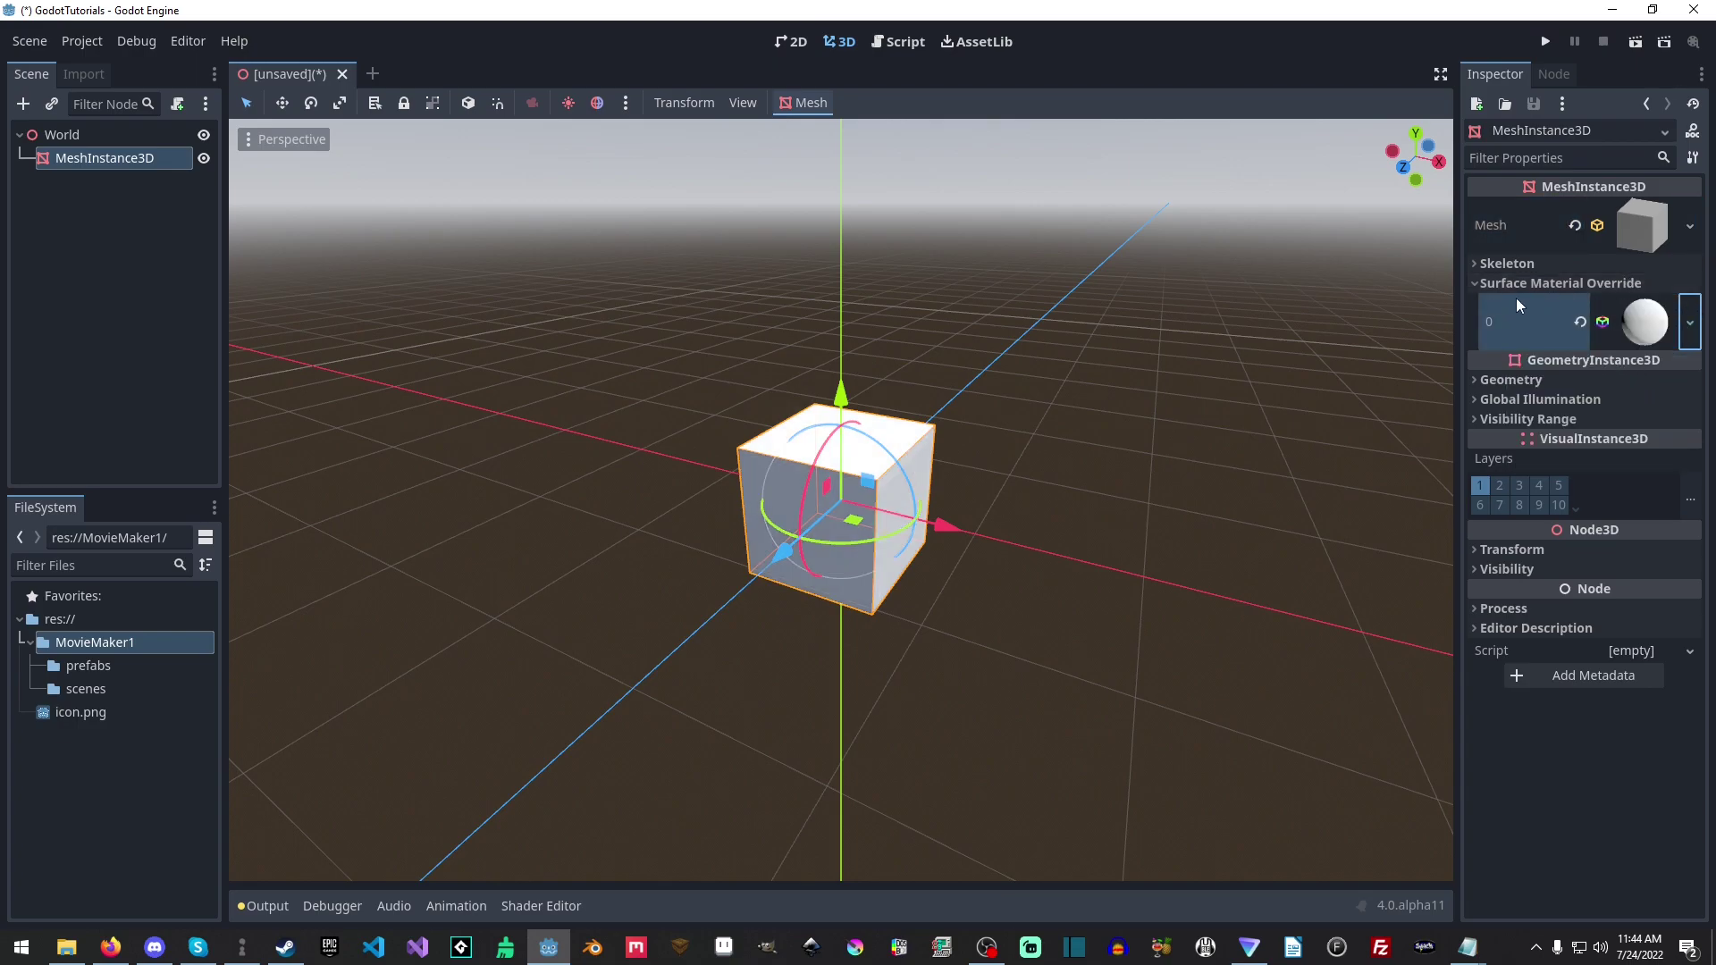
click(1530, 284)
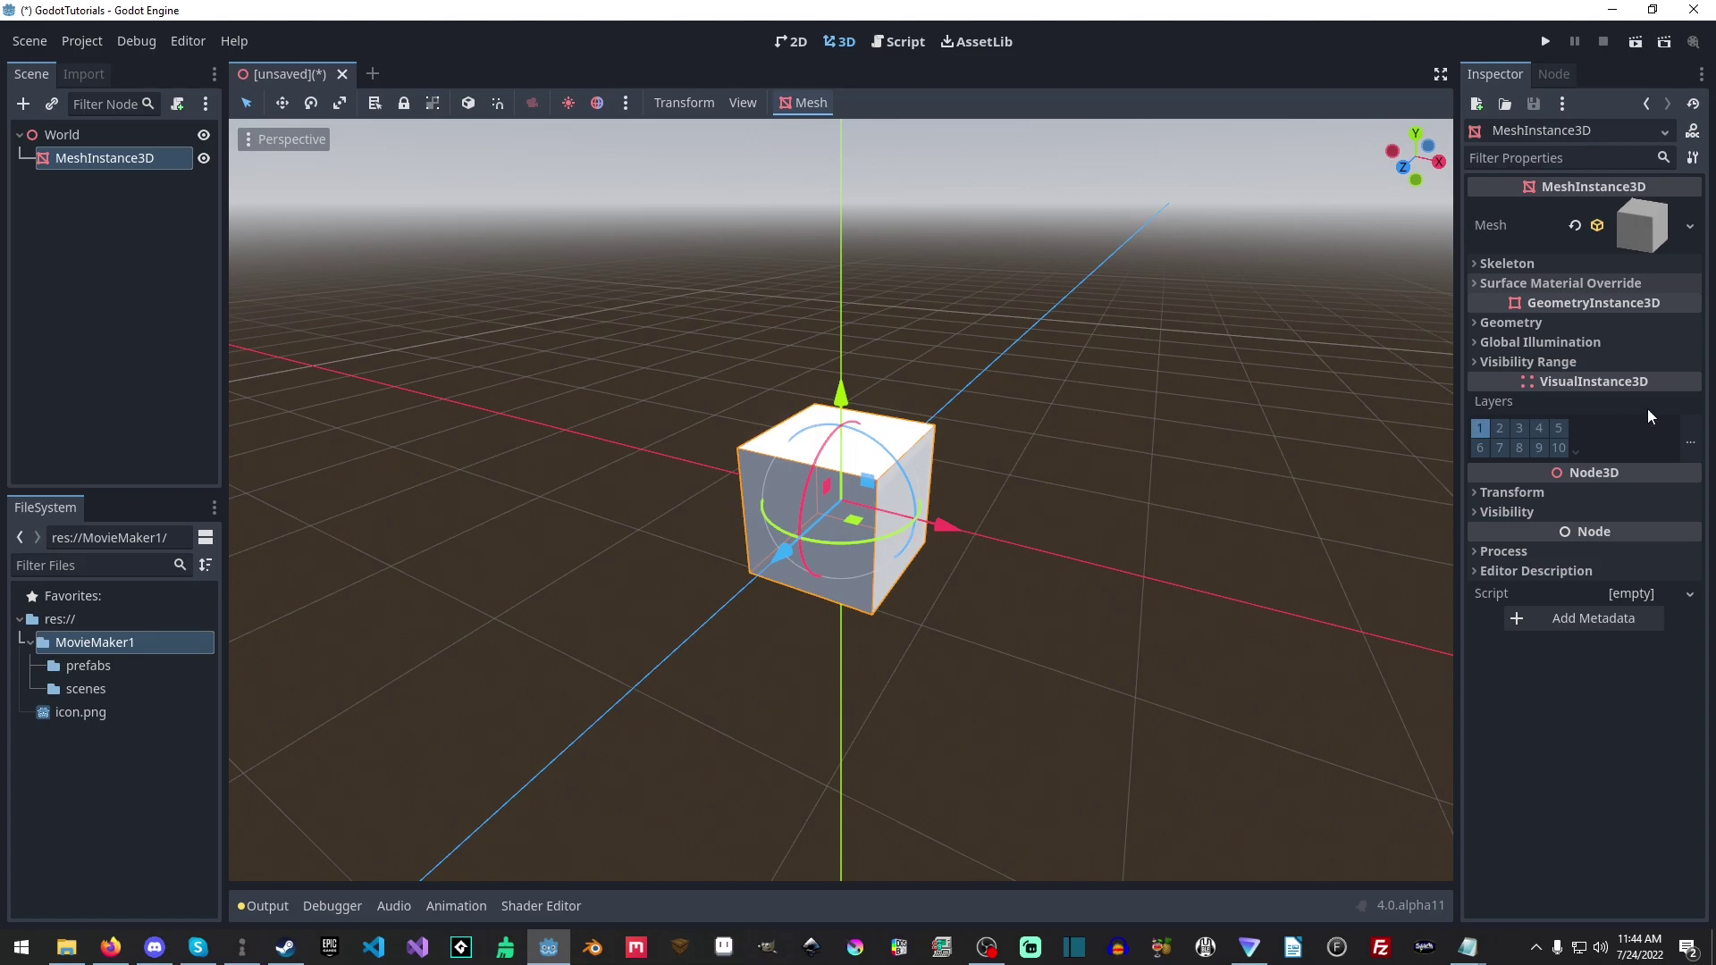
click(1596, 345)
click(1591, 341)
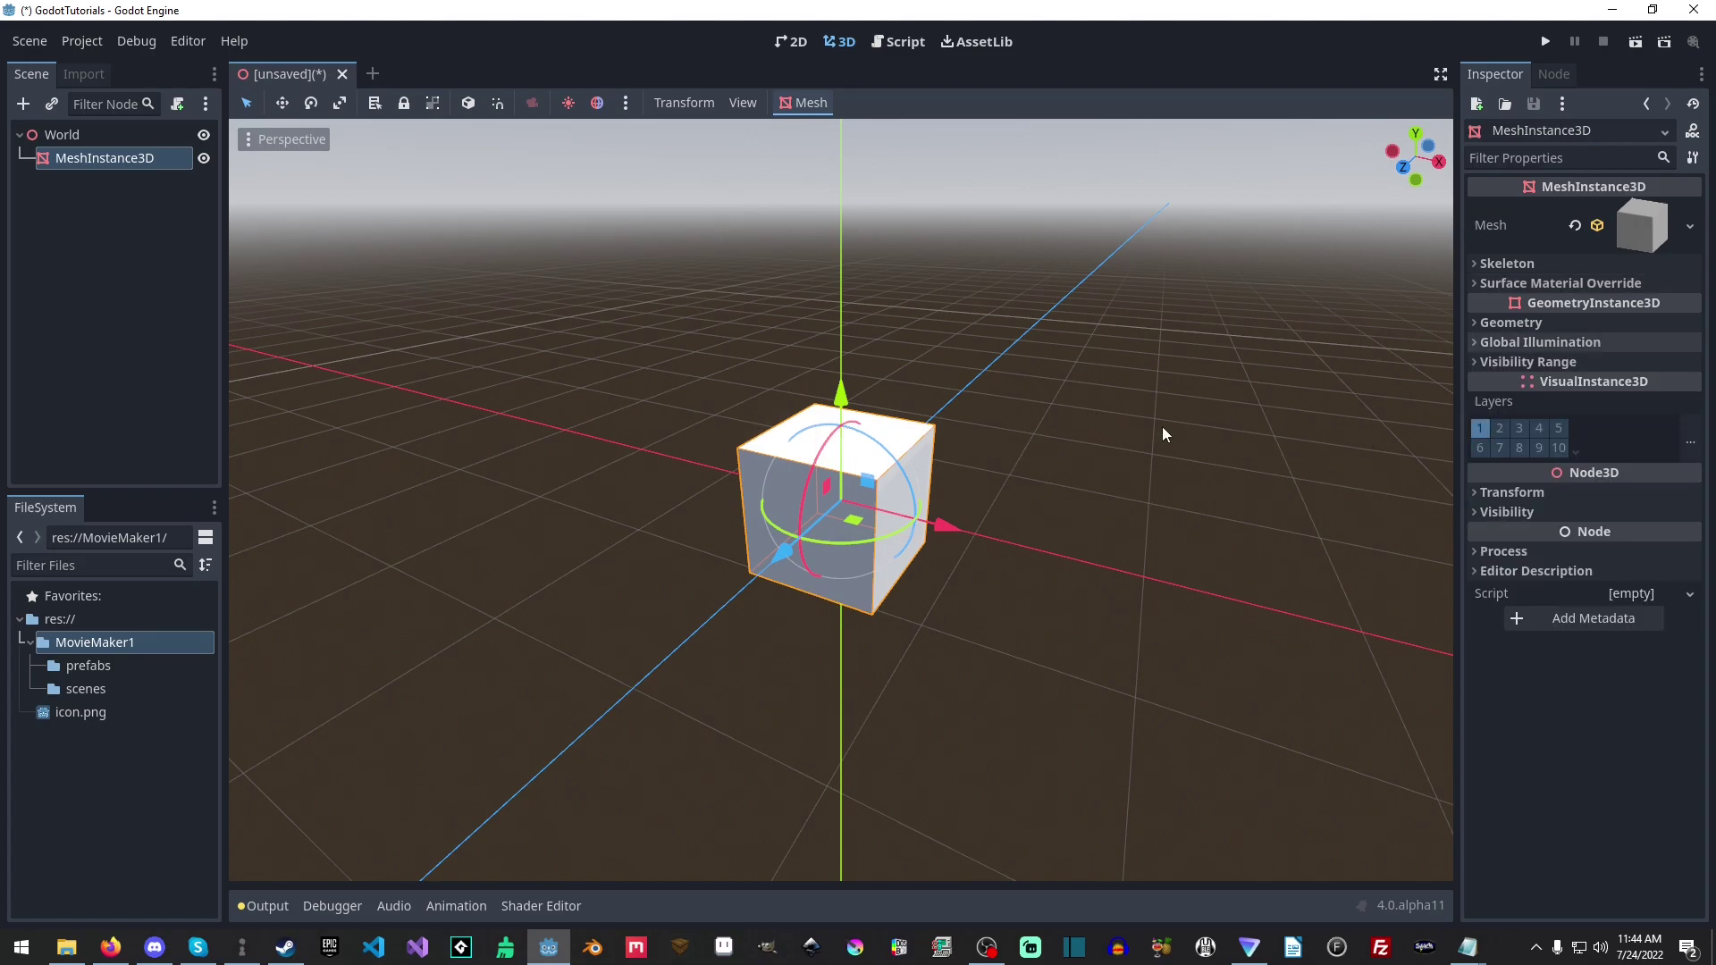
Size the box to 10 × 1 × 10 m and rename the mesh node Floor.
click(1627, 230)
text(10)
click(1643, 431)
text(10)
key(Return)
scroll(750, 382, down, 8)
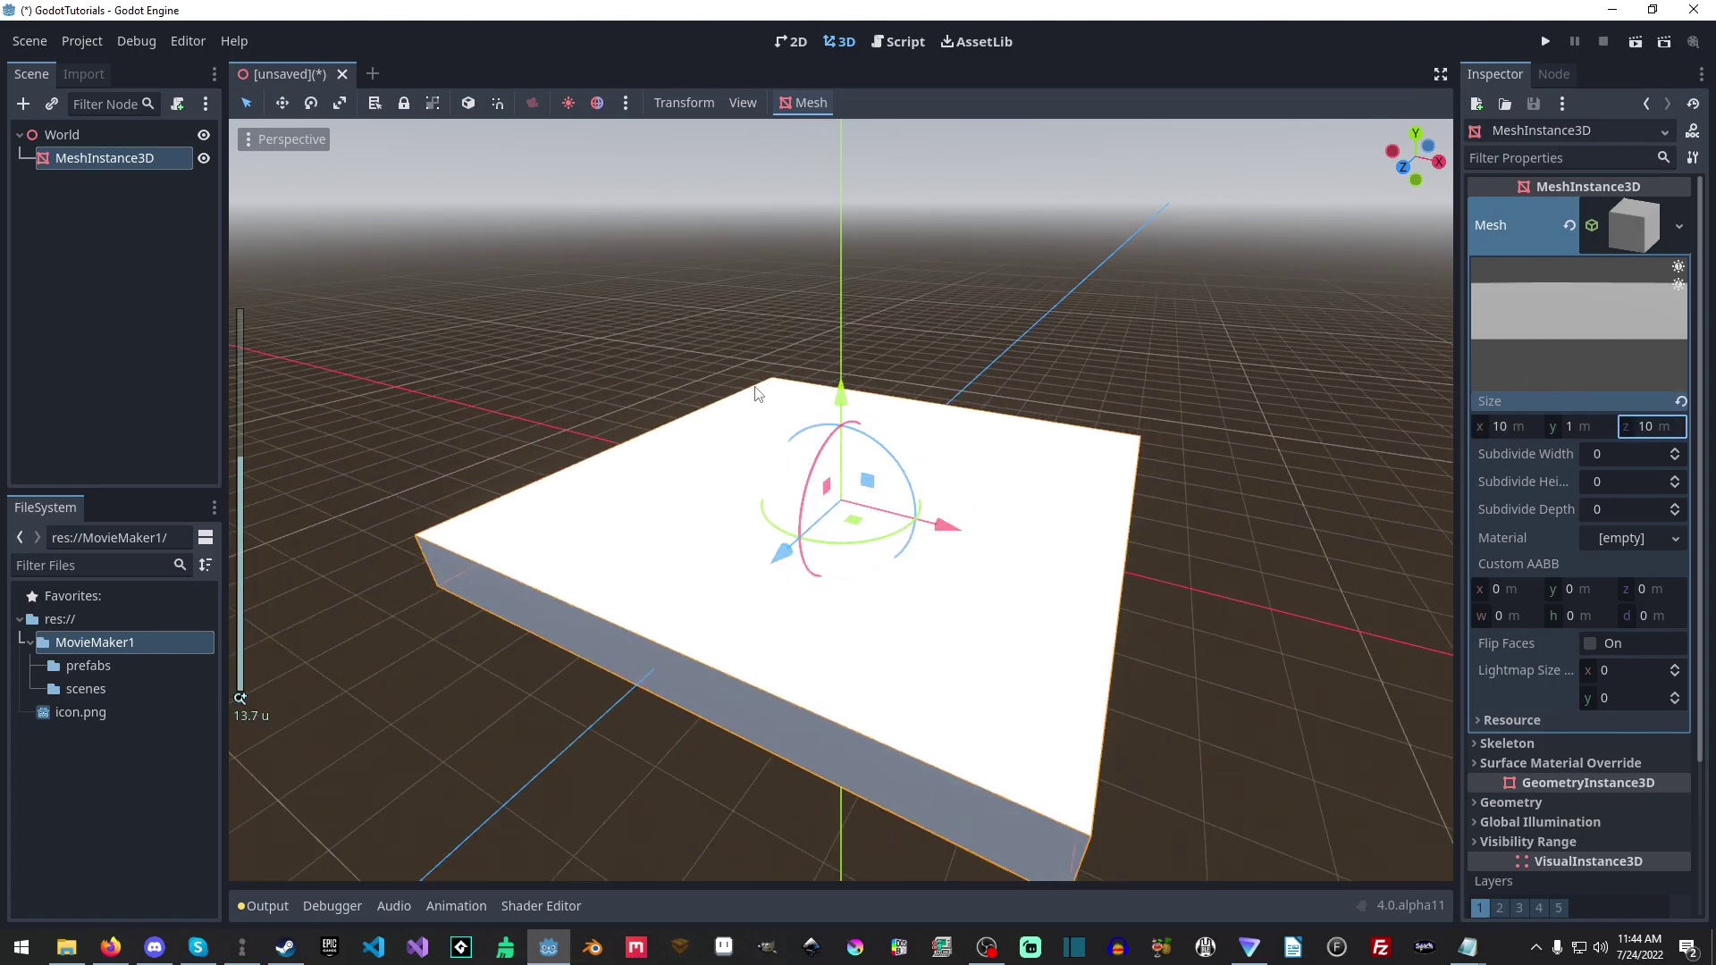
double_click(90, 164)
text(Floo)
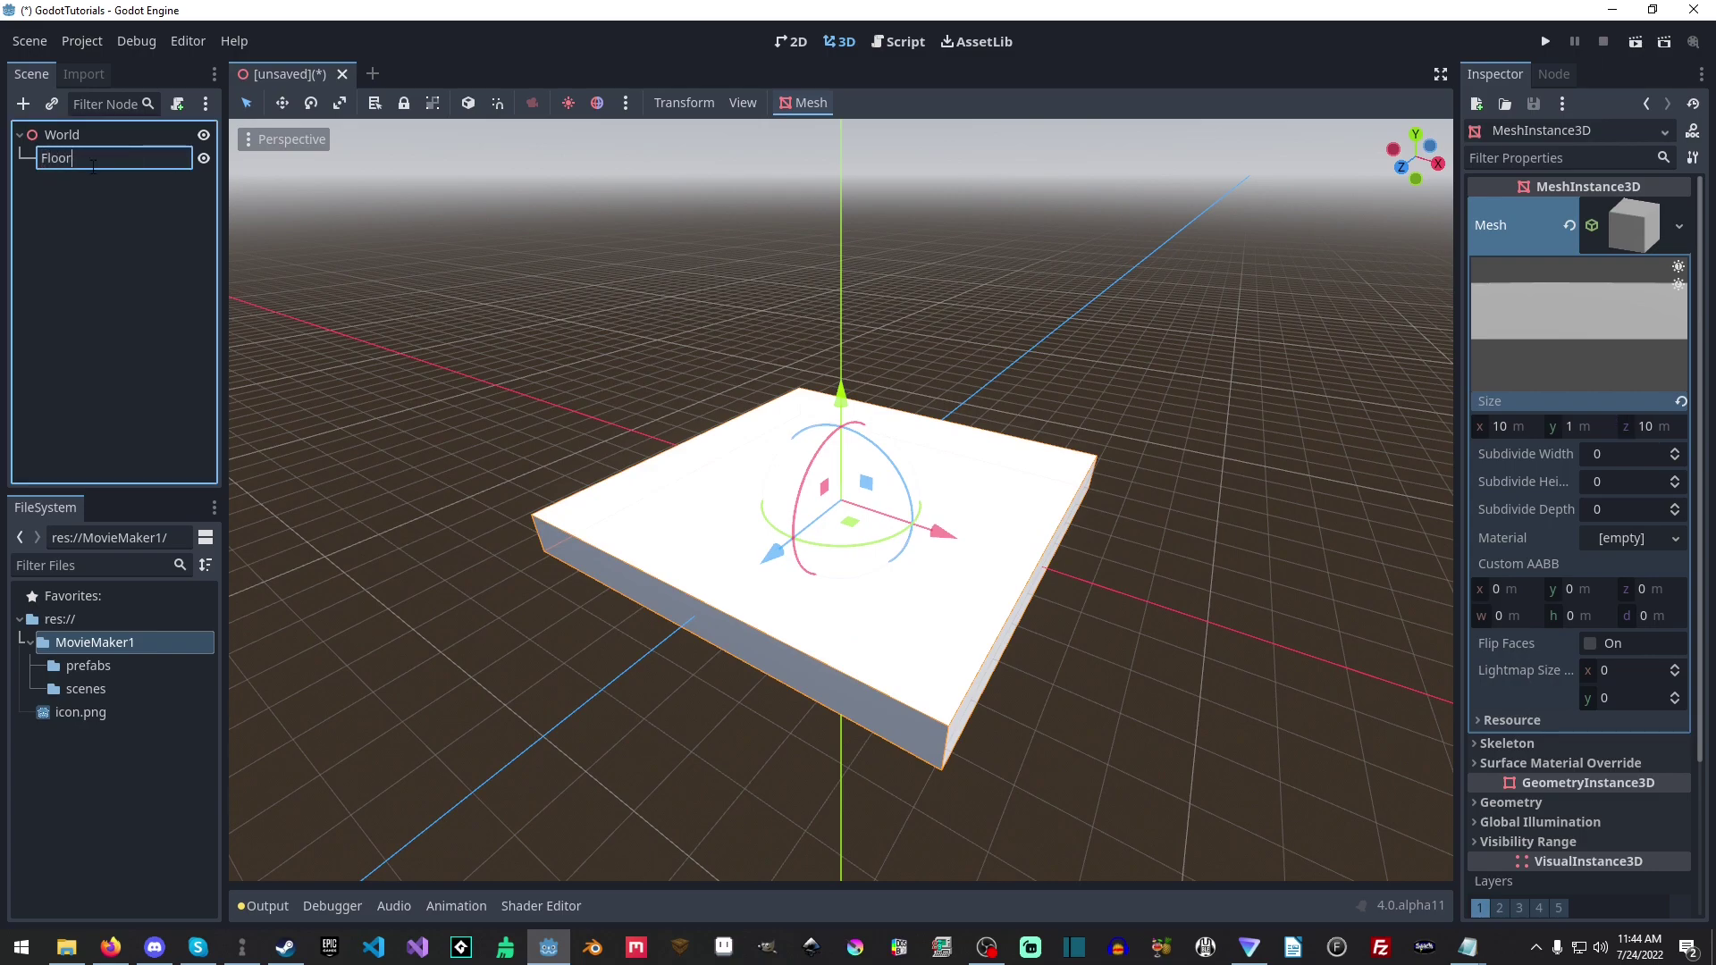
text(r)
key(Return)
click(94, 136)
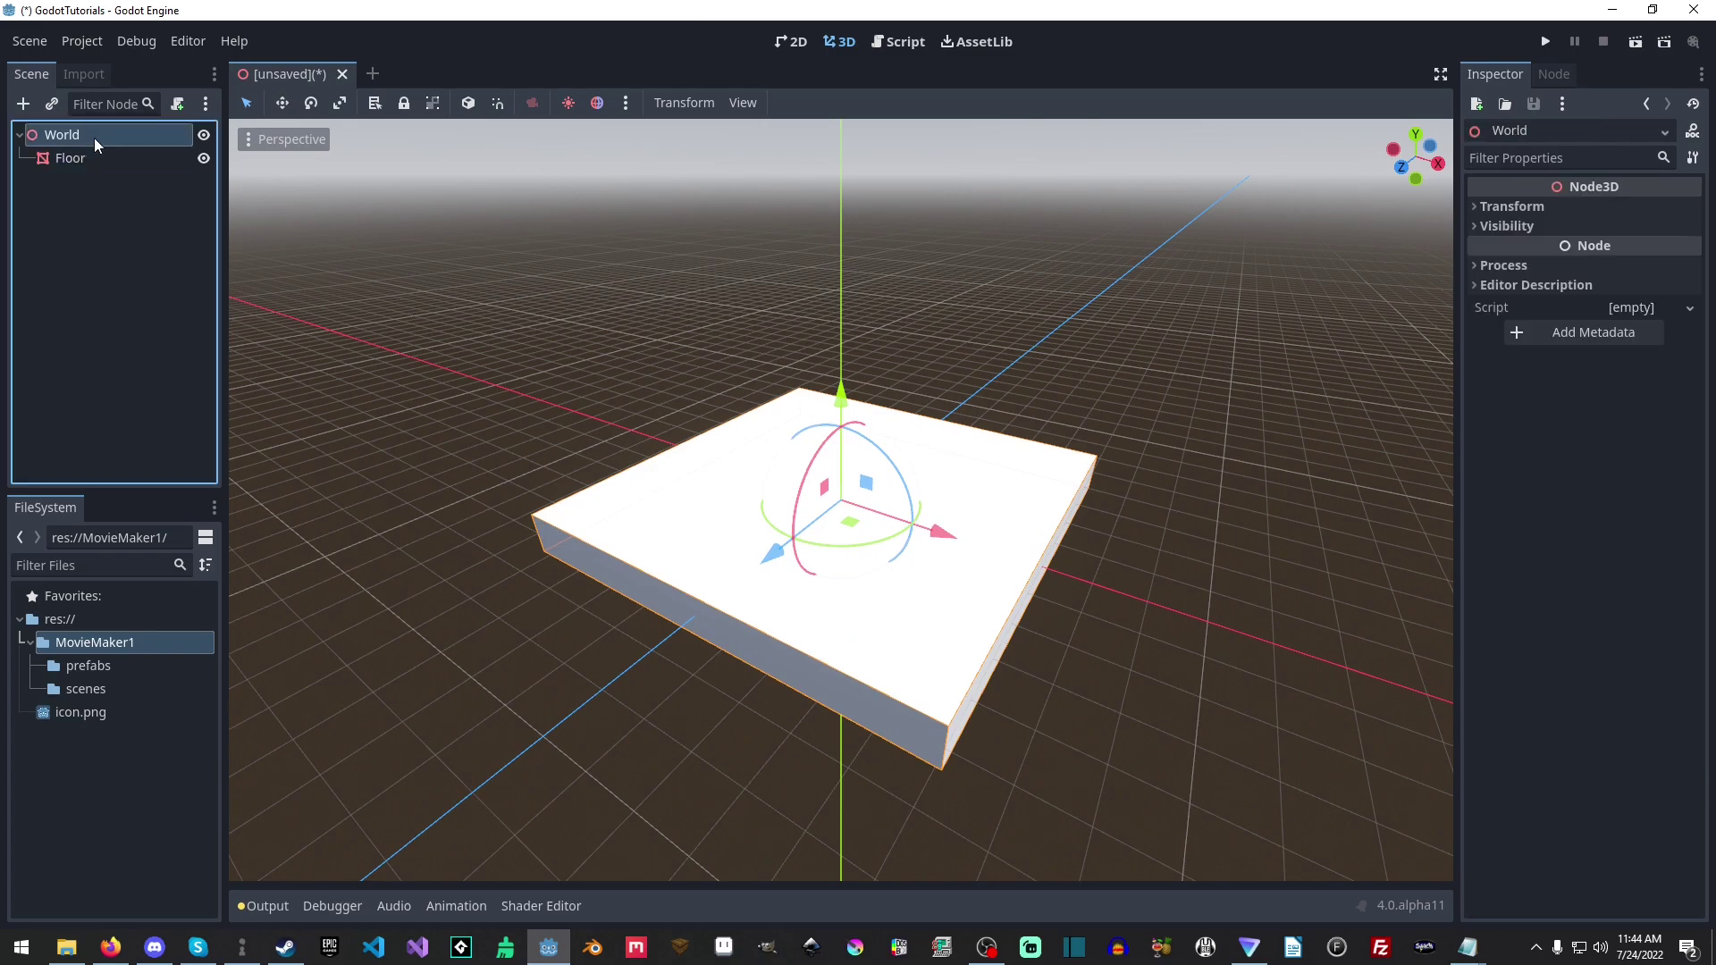
Add a DirectionalLight3D under World, raised above the floor and tilted toward it.
key(ctrl+a)
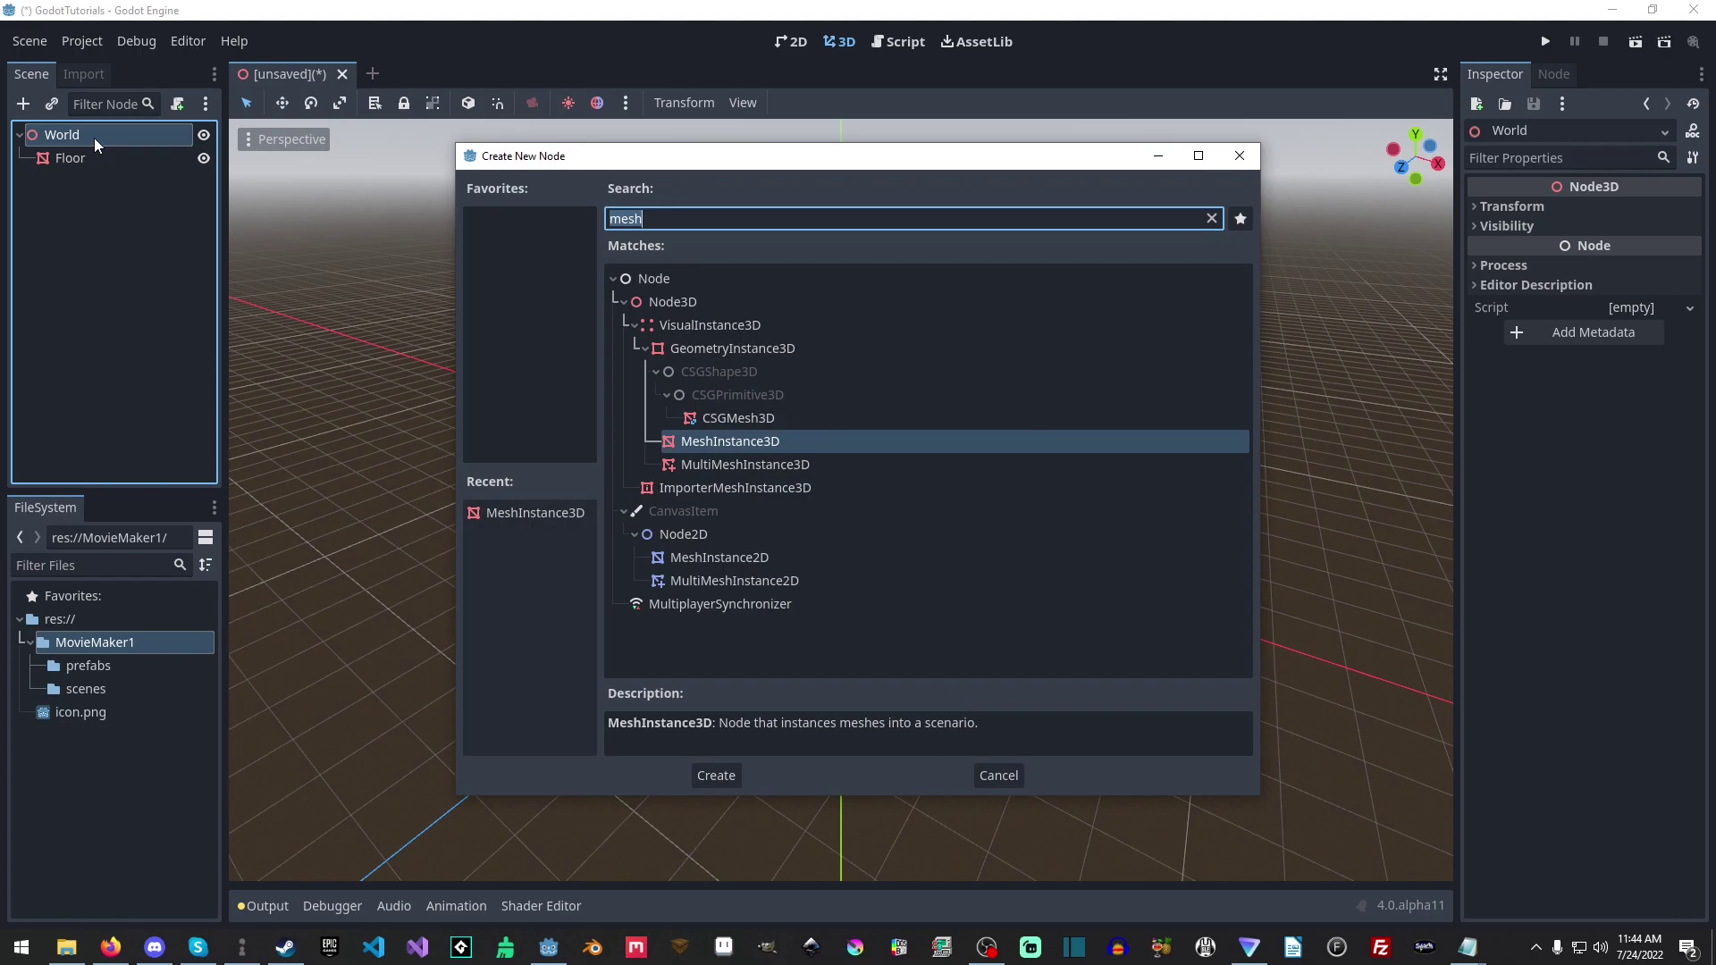
text(directional)
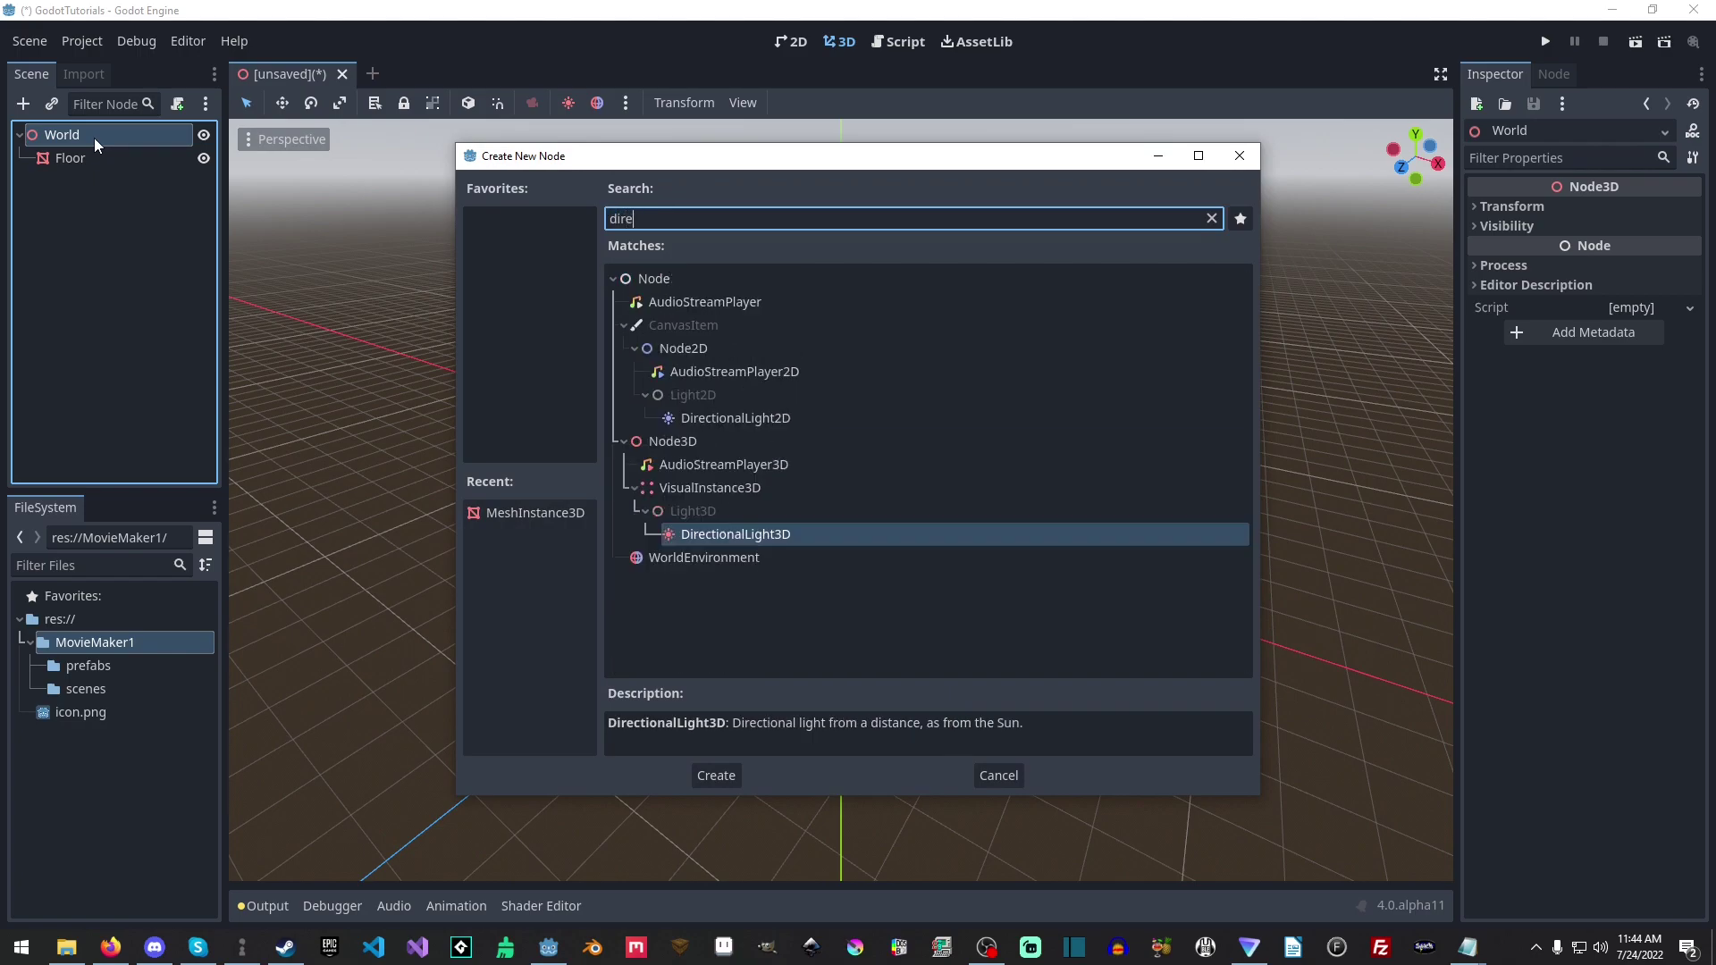
key(Return)
drag(841, 395, 856, 263)
middle_drag(857, 262, 981, 406)
drag(805, 346, 845, 327)
drag(840, 399, 831, 402)
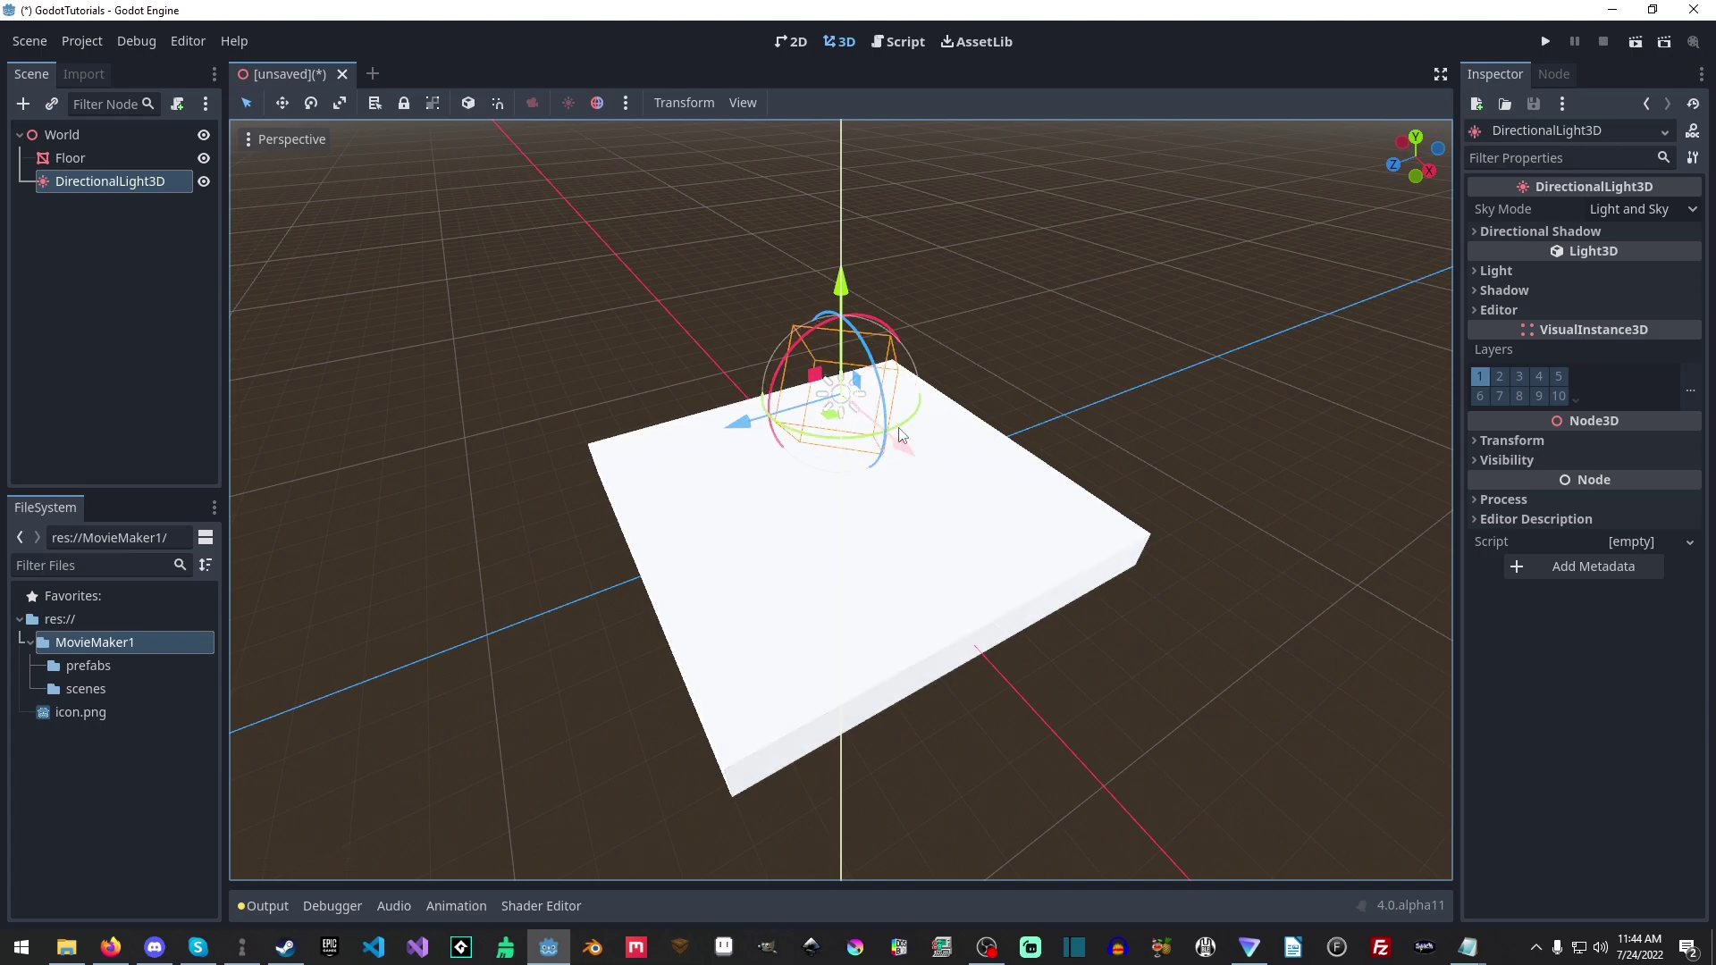
Turn on shadows for the directional light.
click(1546, 291)
click(1601, 312)
middle_drag(938, 375, 858, 349)
click(1496, 291)
click(1053, 257)
middle_drag(1053, 257, 1117, 339)
Add a WorldEnvironment node under World.
click(143, 134)
key(ctrl+a)
text(world)
key(Return)
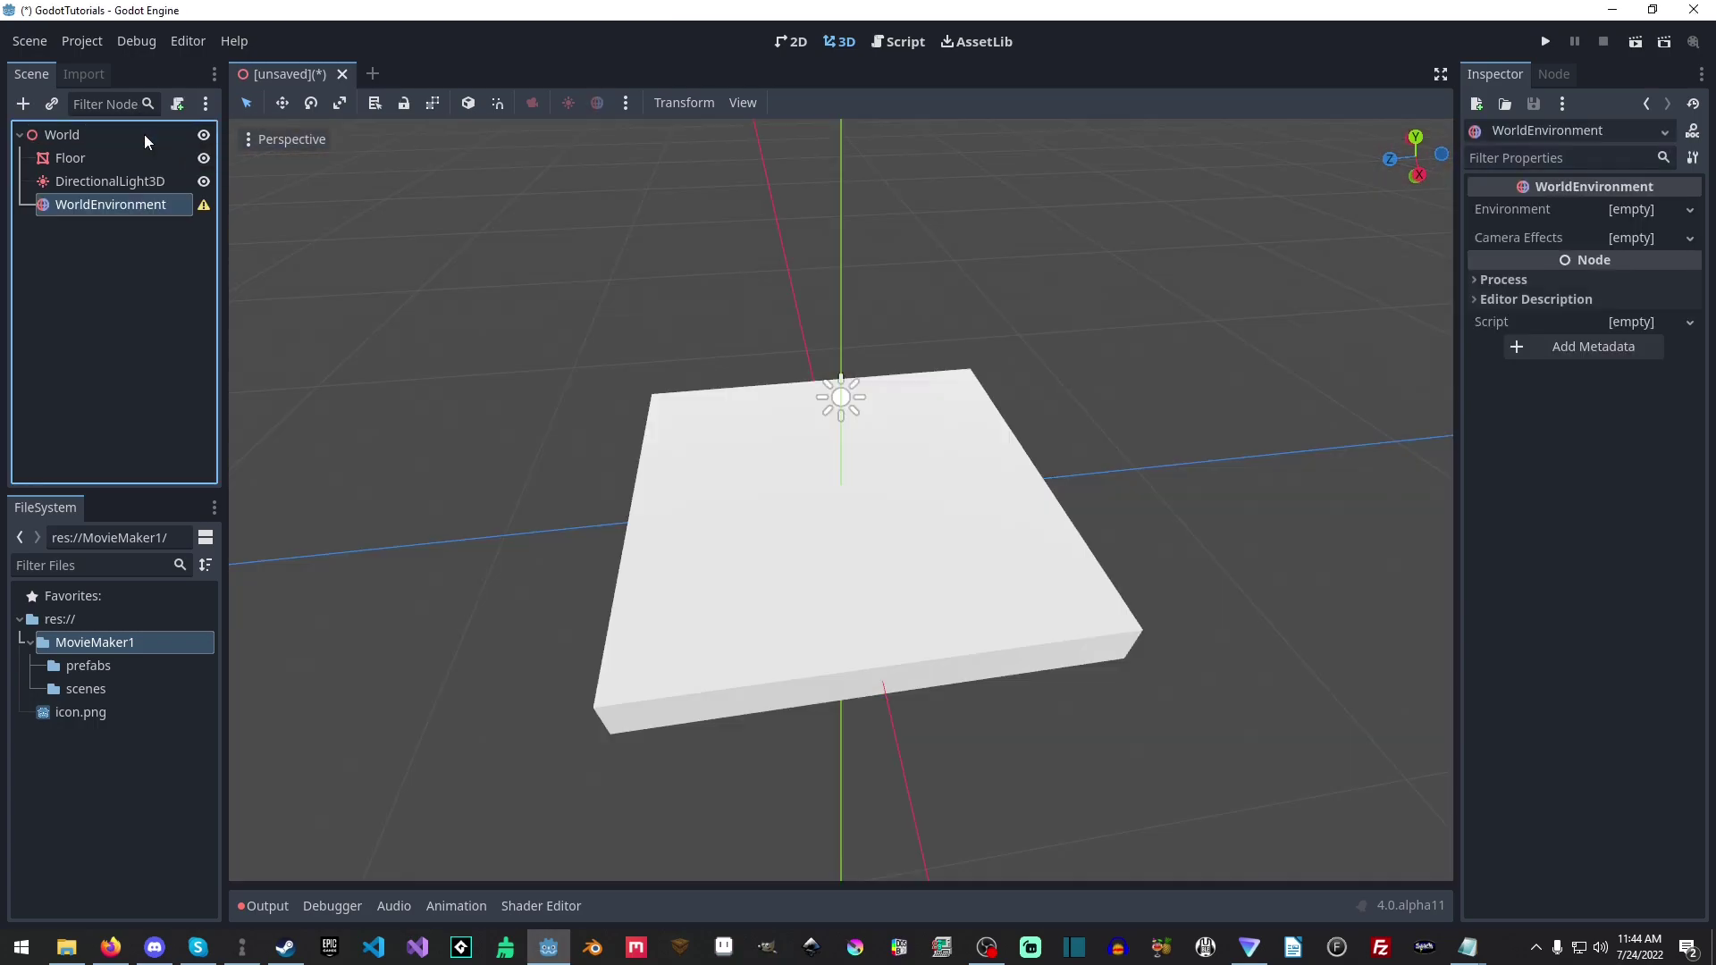
Give the WorldEnvironment a new Environment with Filmic tonemapping.
click(1689, 209)
click(1638, 231)
click(1630, 212)
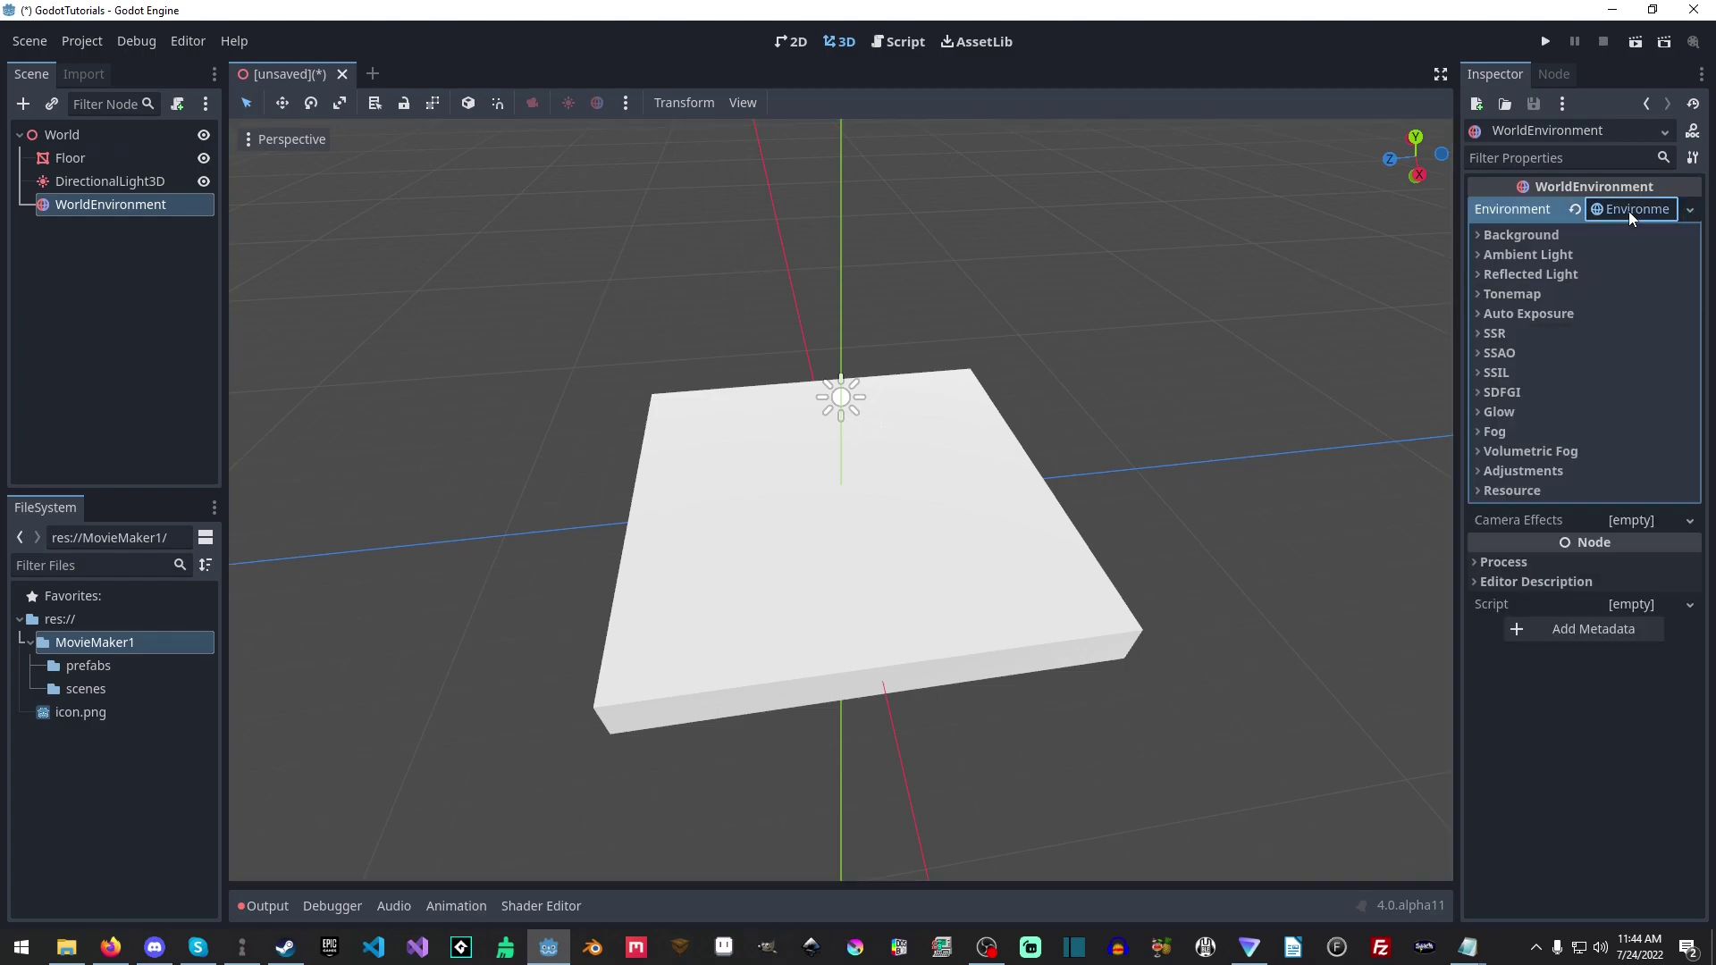
click(1557, 293)
click(1655, 315)
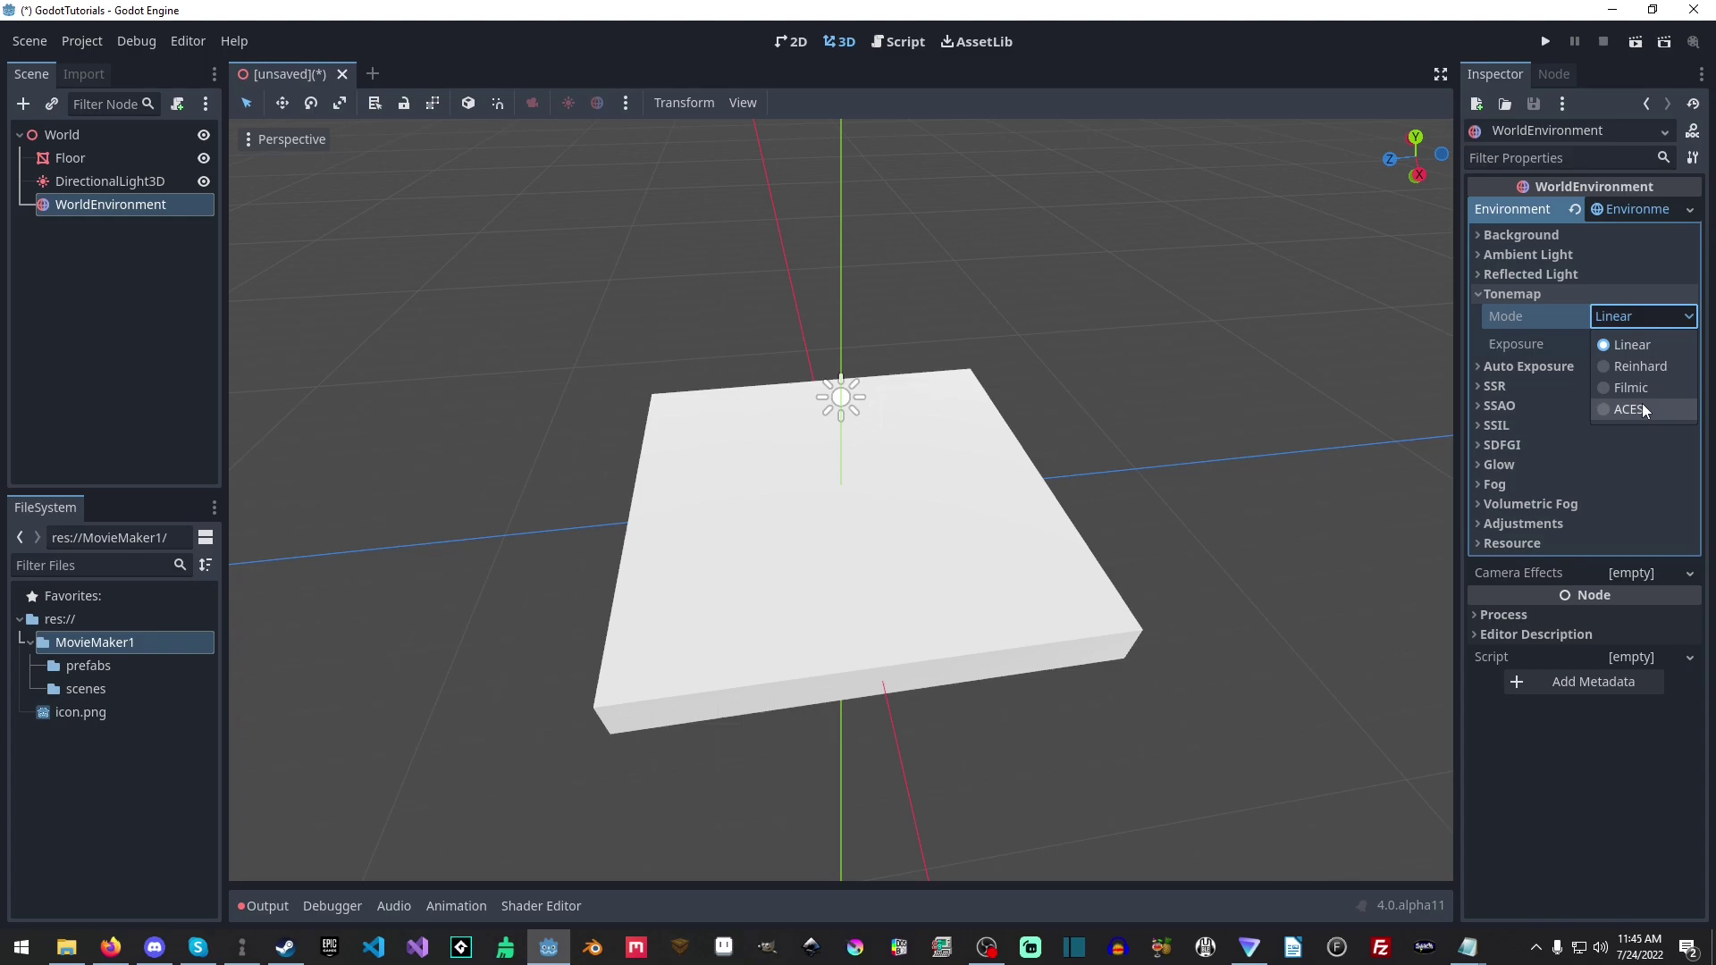
click(1632, 388)
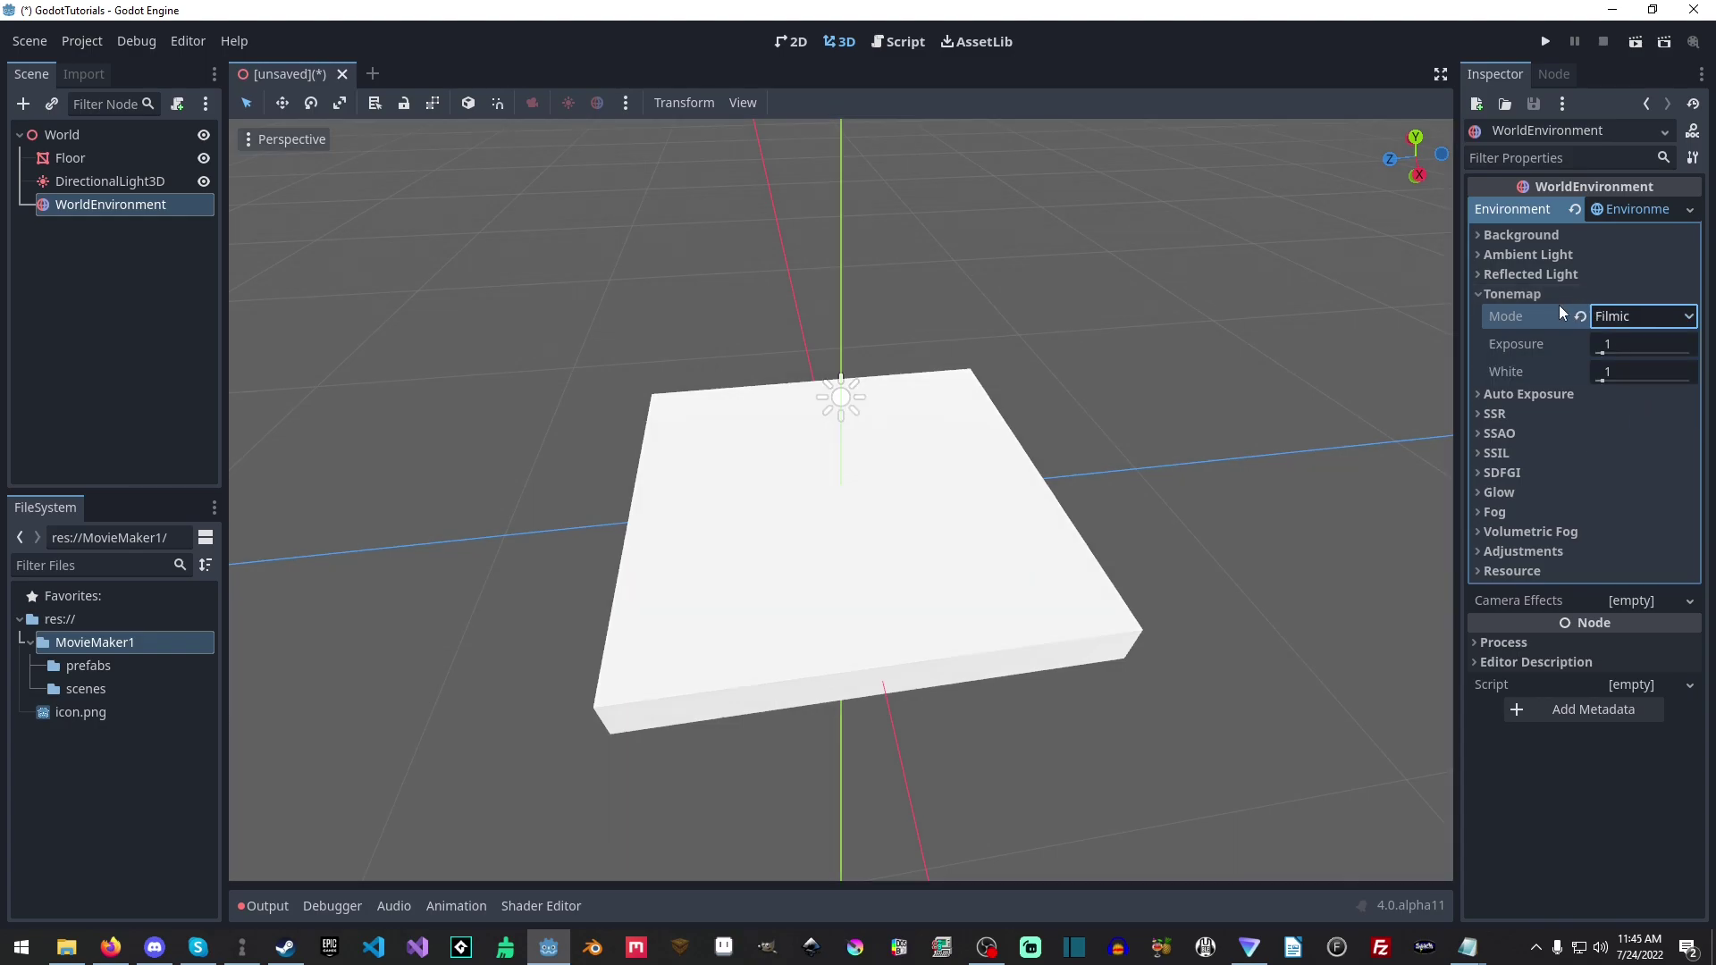
Set the background mode to Sky using a new Sky with a PhysicalSkyMaterial.
click(1545, 235)
click(1665, 255)
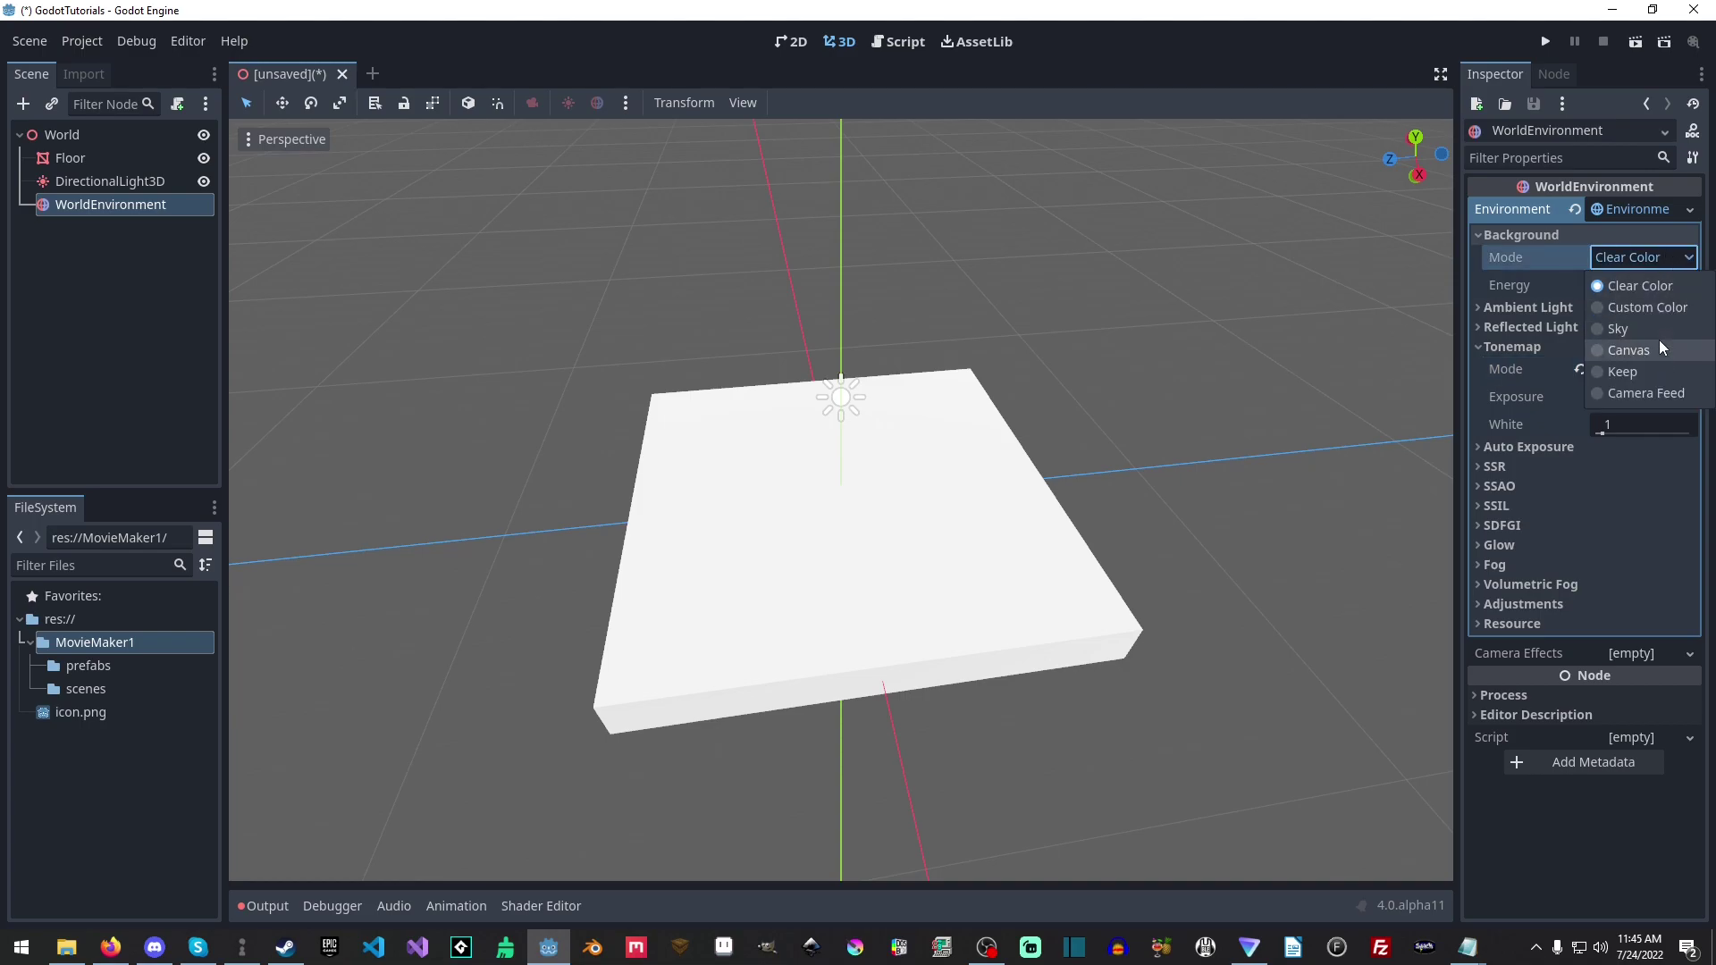
click(1638, 326)
click(1615, 306)
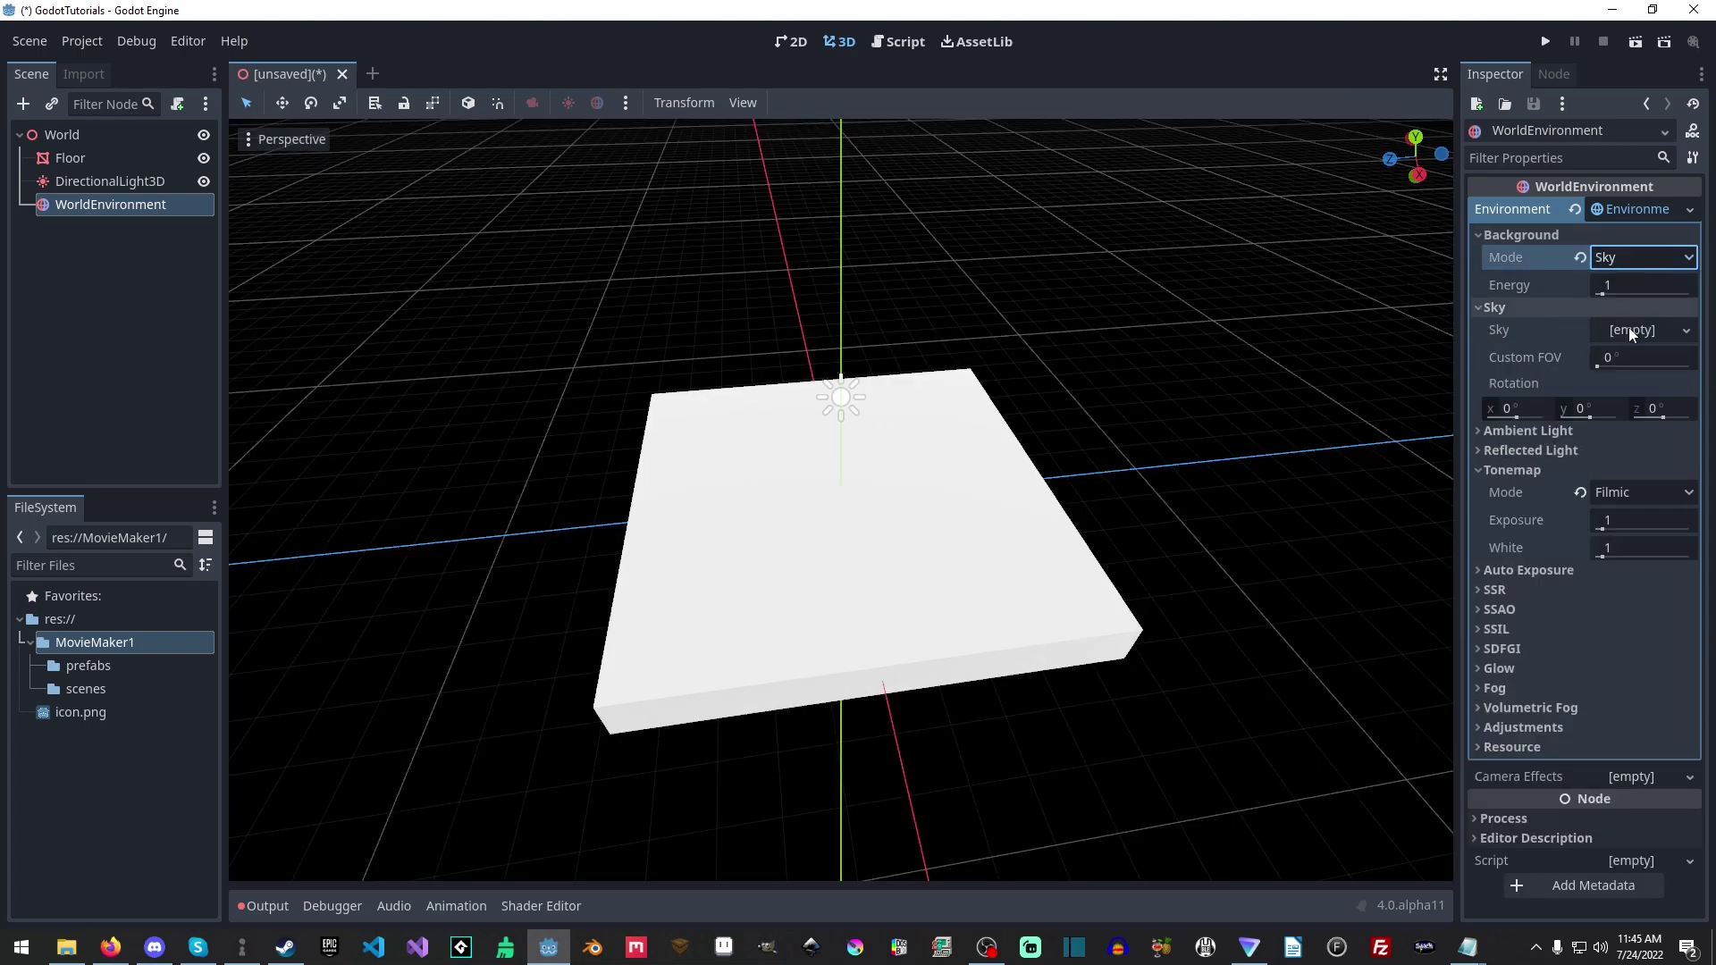
click(1686, 330)
click(1651, 366)
click(1636, 329)
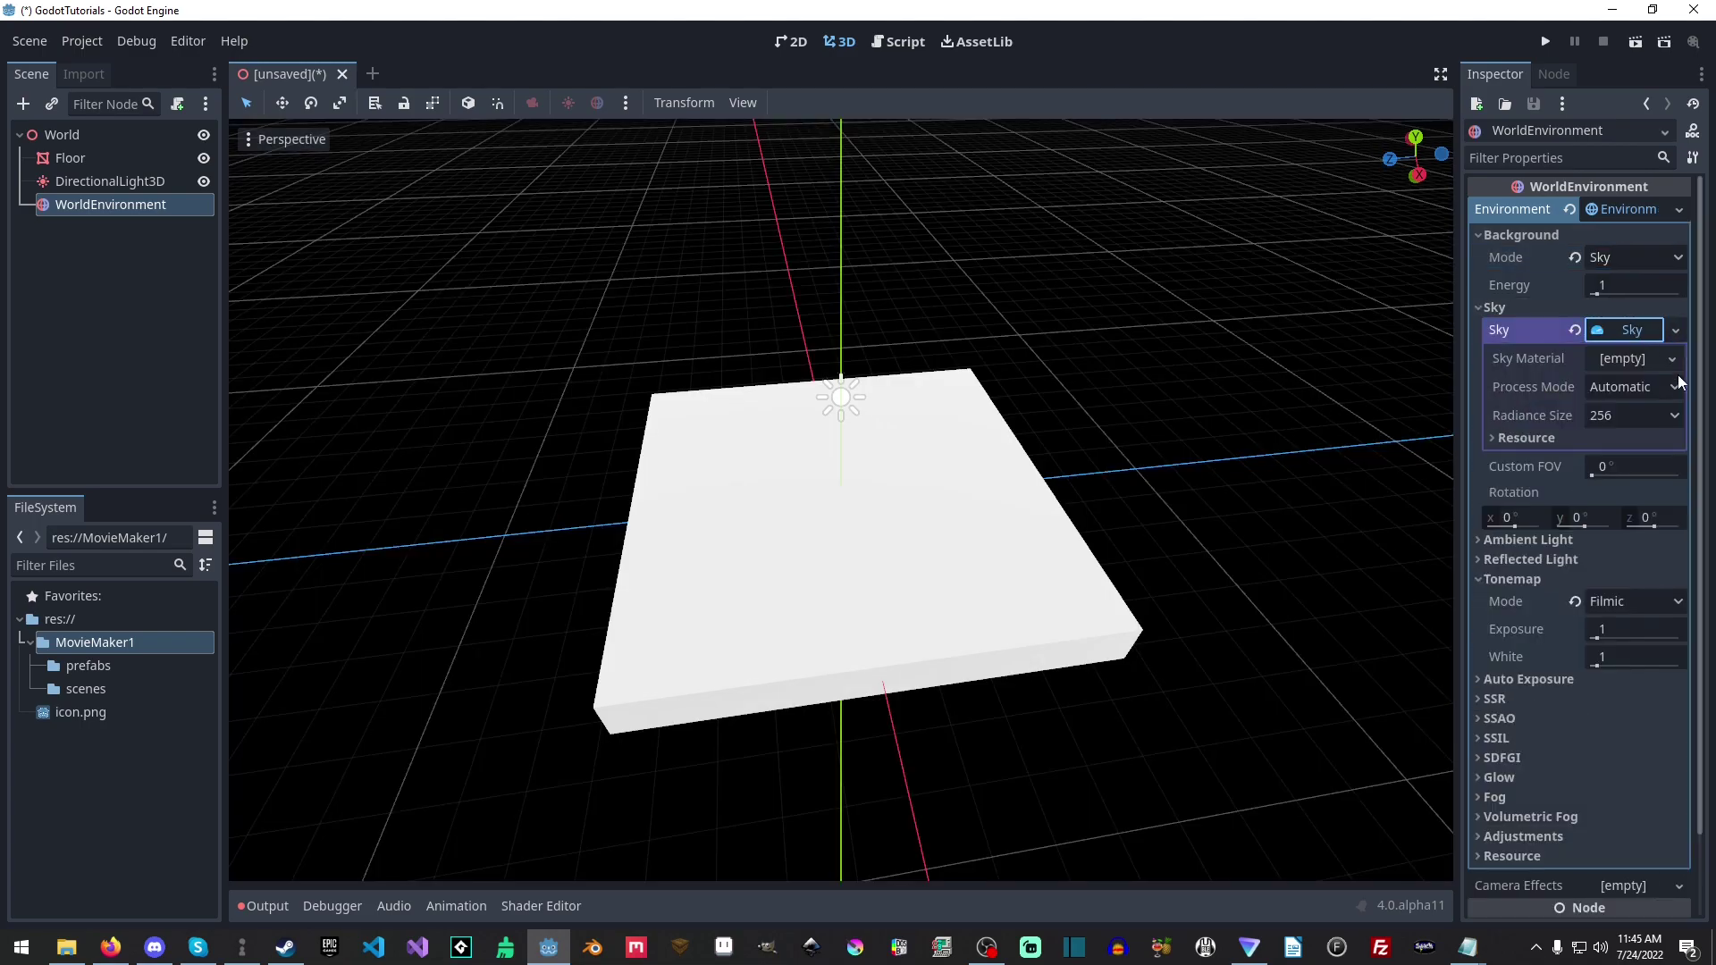
click(1672, 358)
click(1636, 453)
Enable SSIL in the environment and view the horizon.
scroll(1610, 533, down, 2)
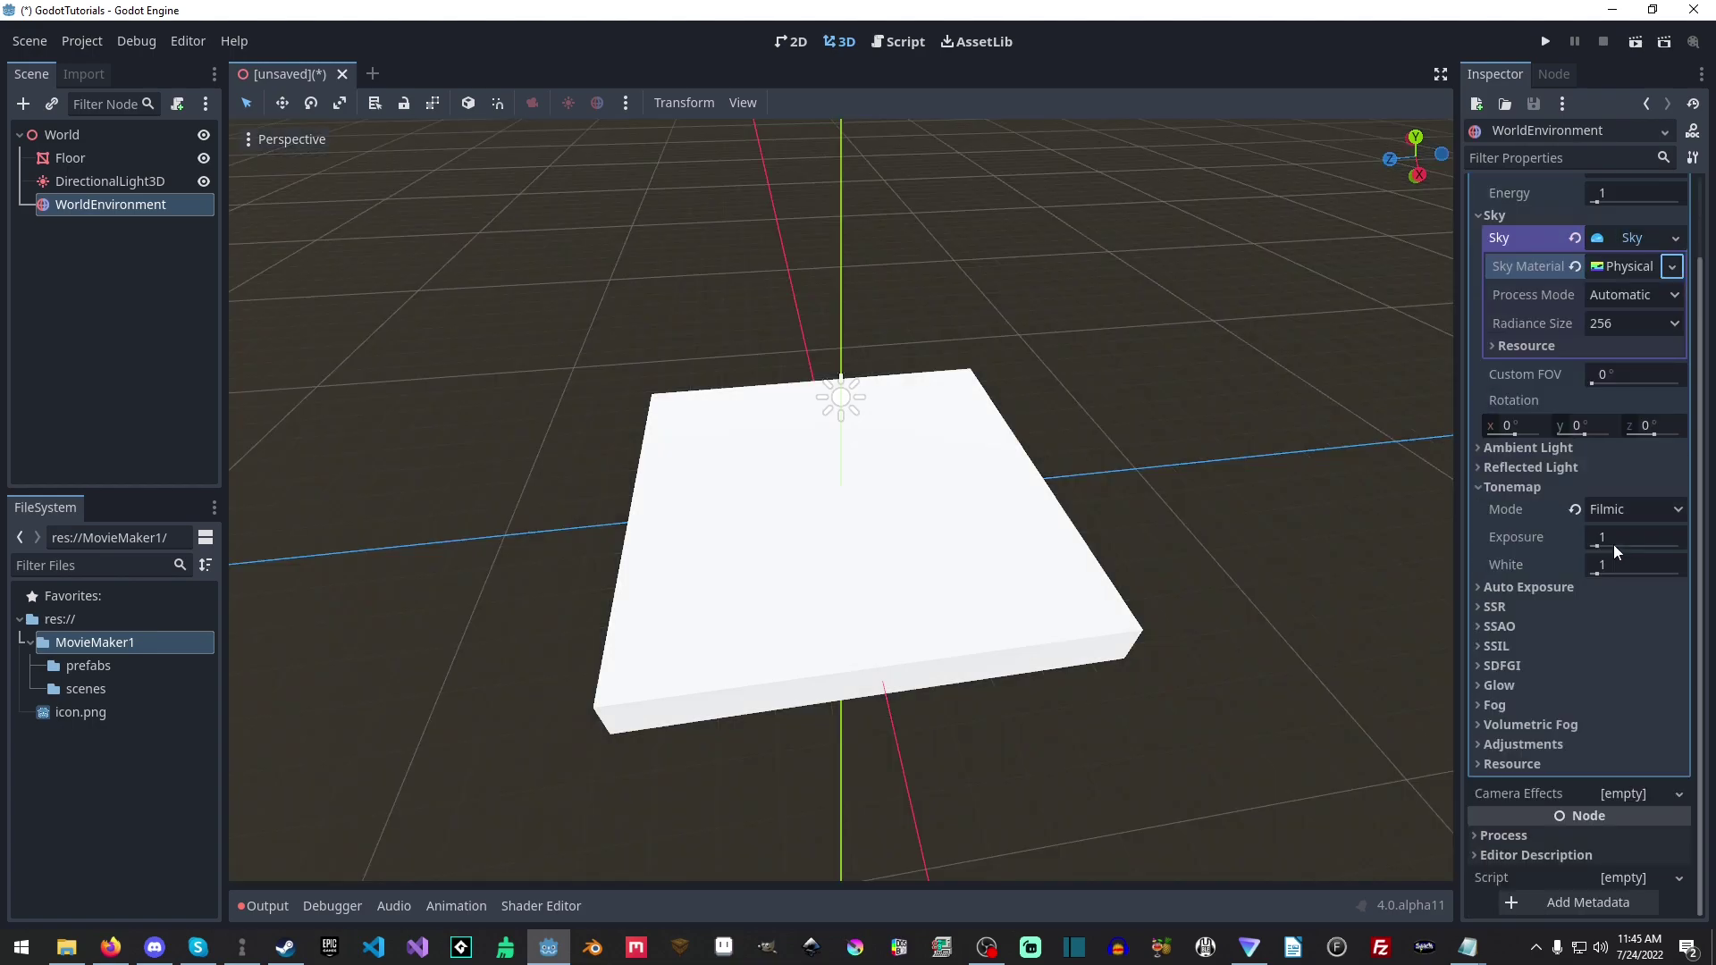
click(1525, 646)
click(1596, 667)
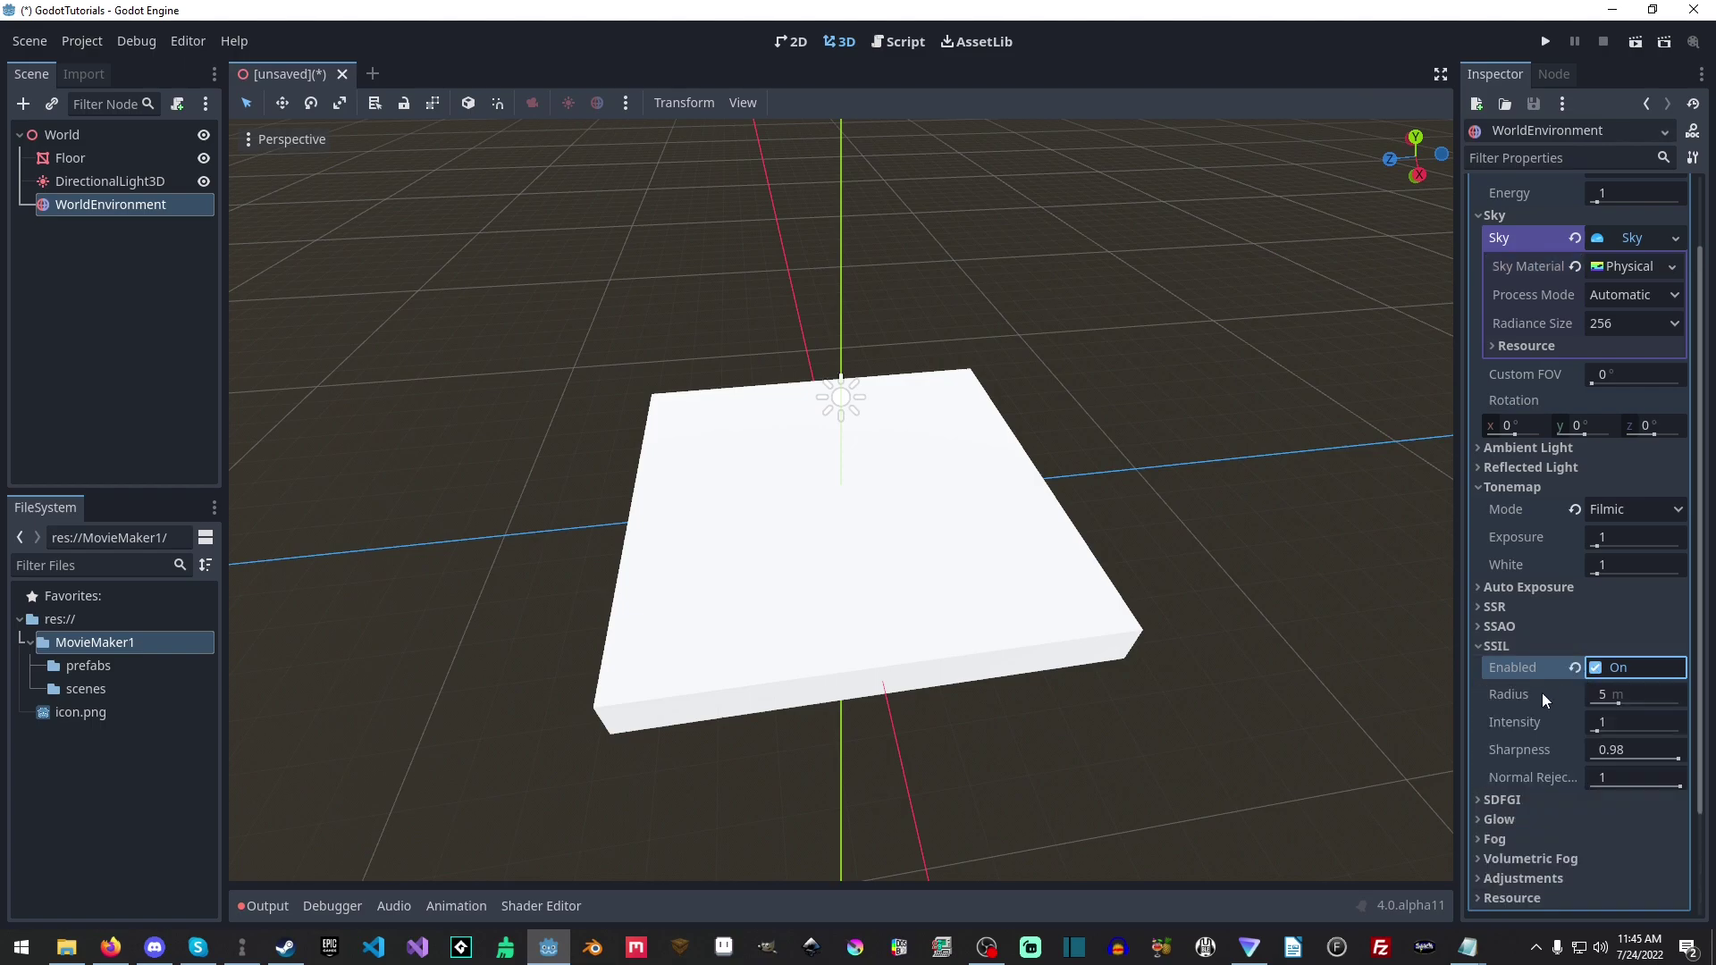
click(1596, 667)
click(1595, 667)
click(1514, 645)
middle_drag(999, 545, 438, 359)
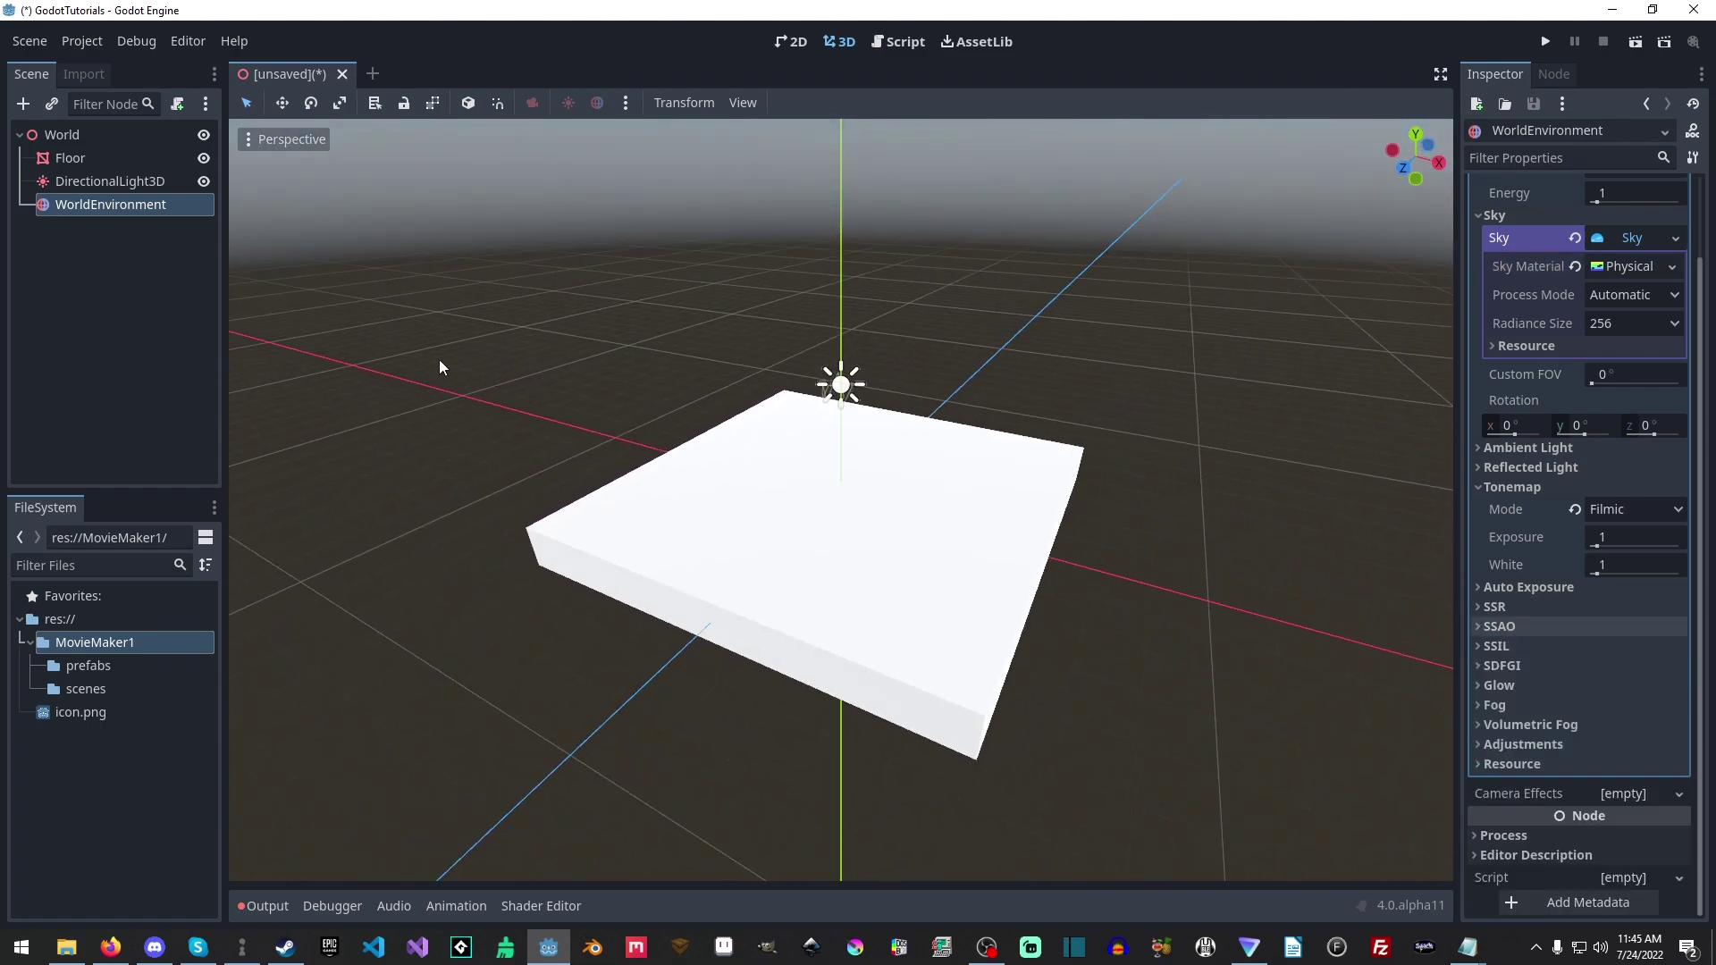
click(121, 136)
Add a plain Node3D under World named Boxes.
key(ctrl+a)
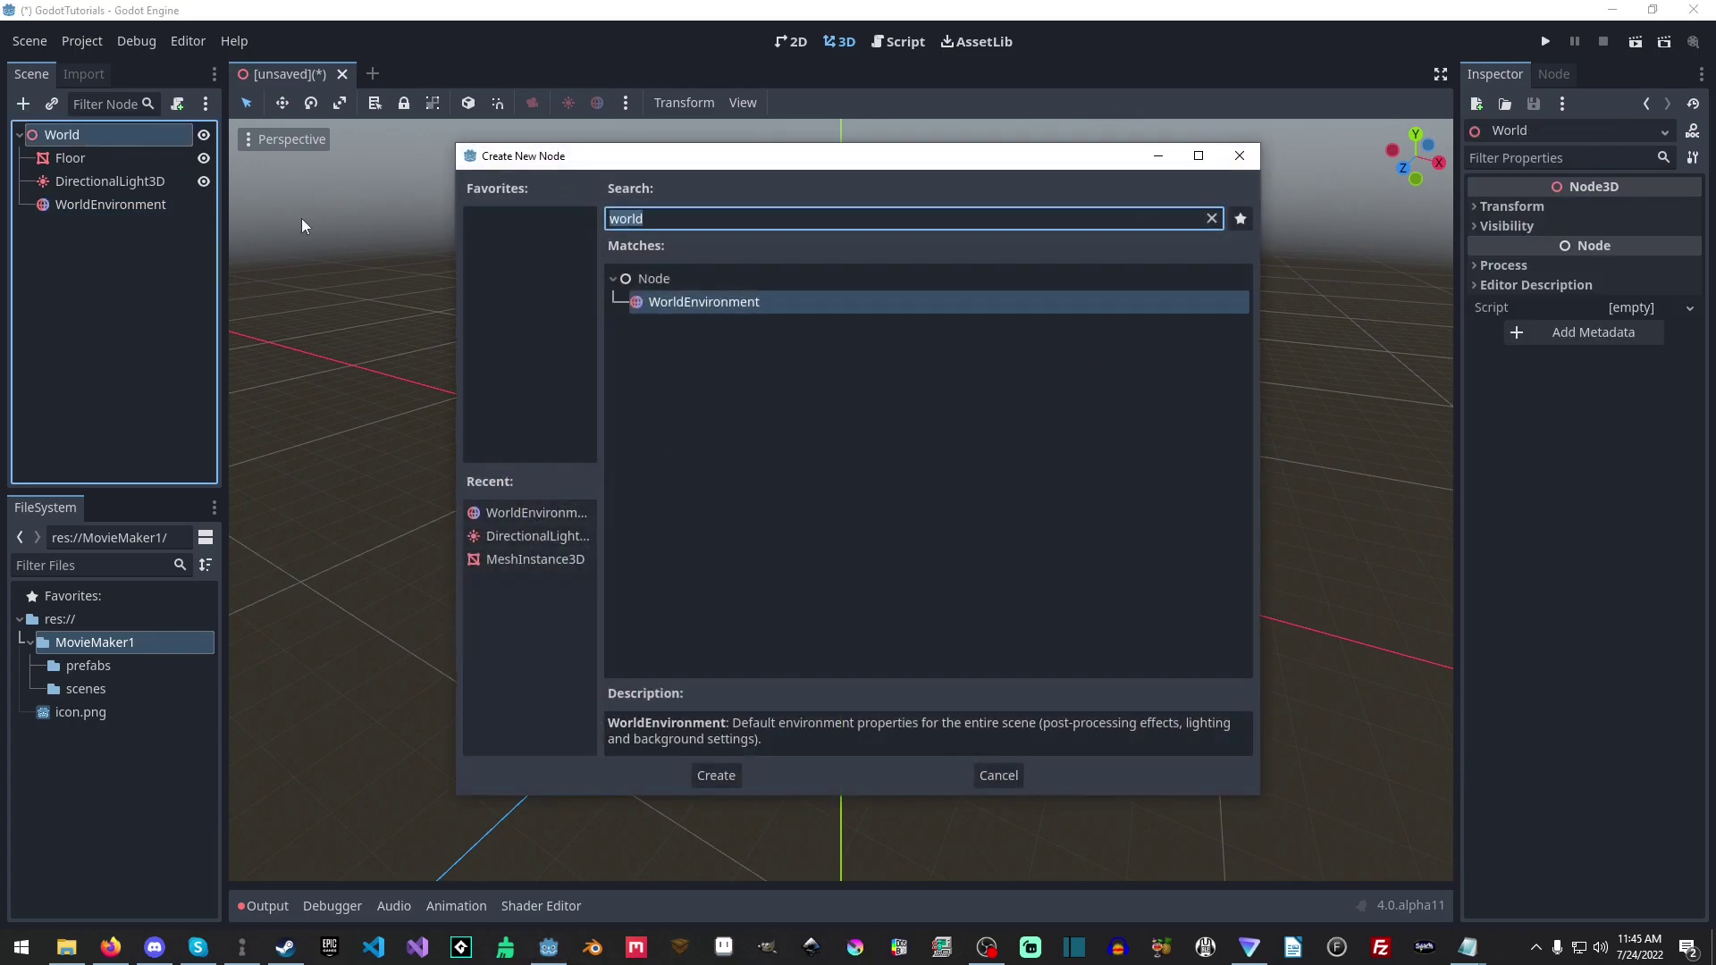
key(BackSpace)
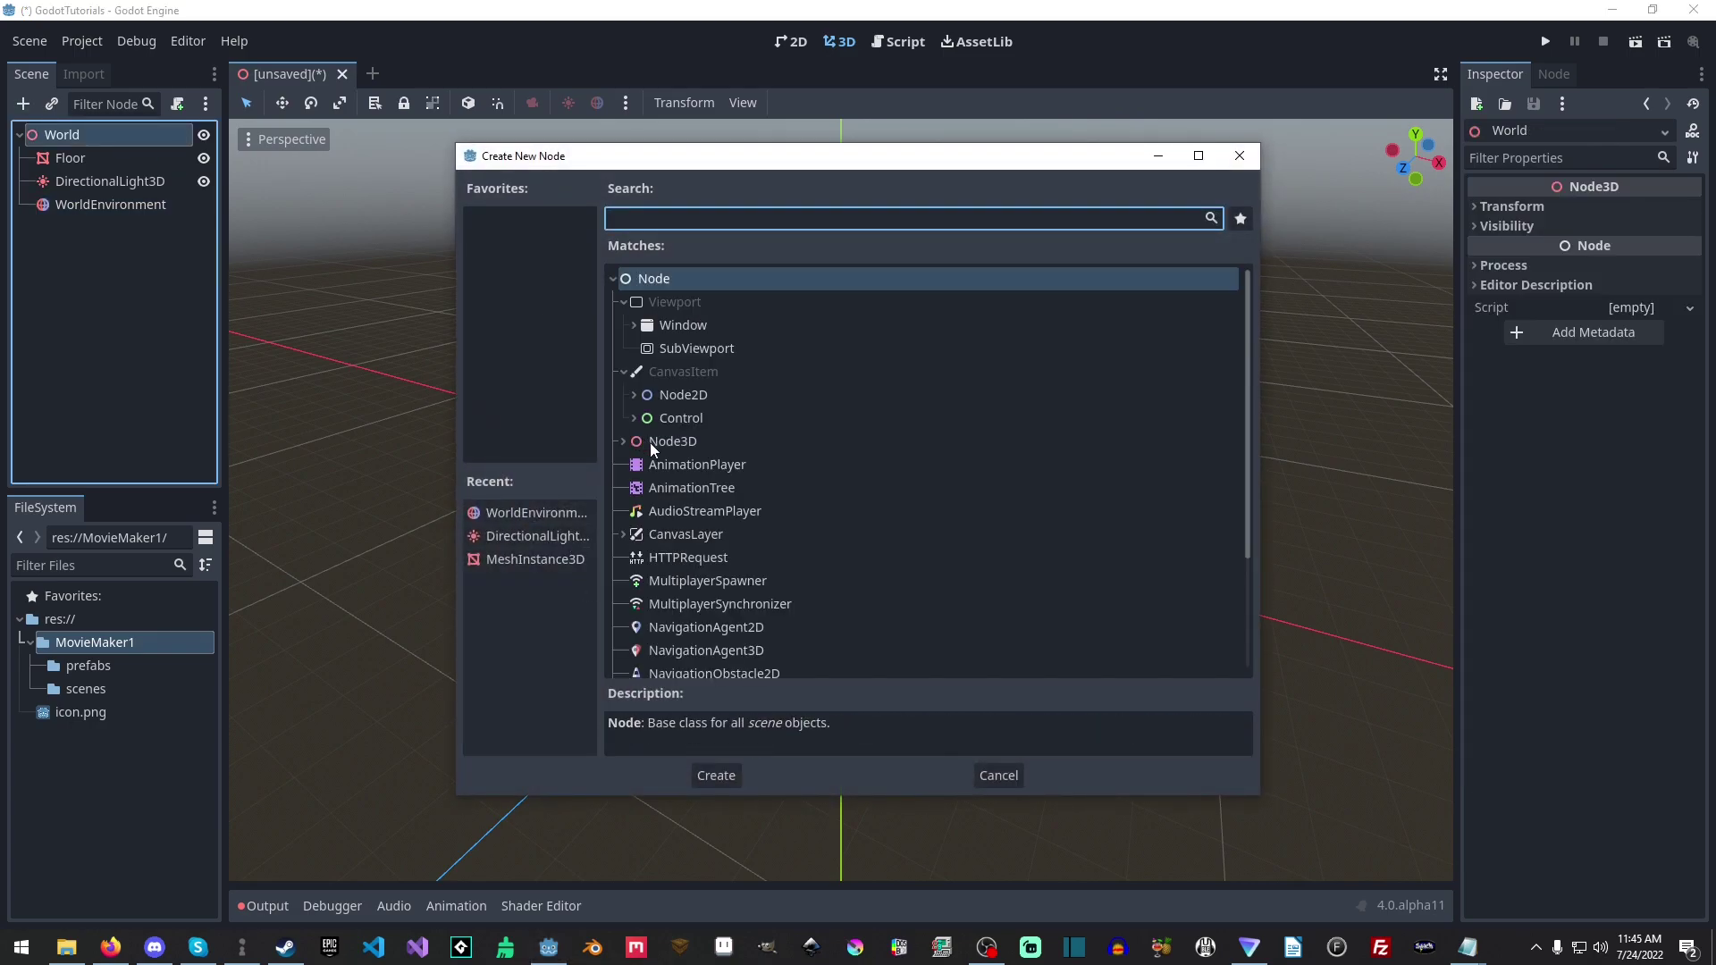
double_click(696, 440)
double_click(113, 229)
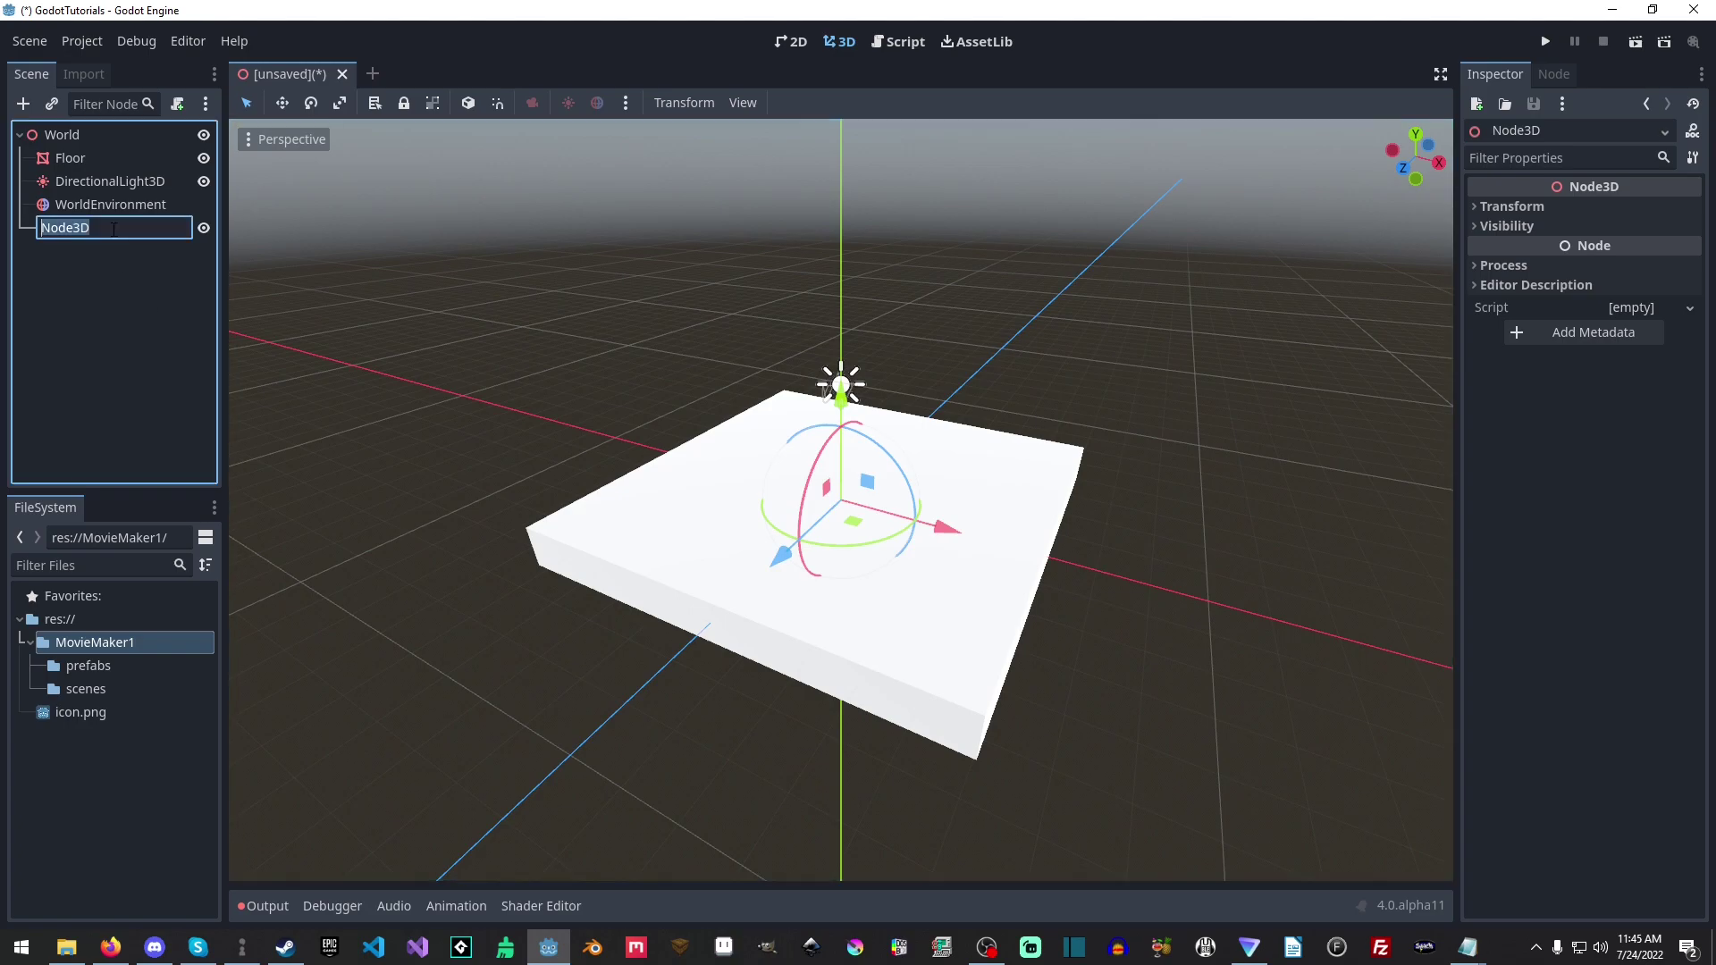
text(Boxes)
key(Return)
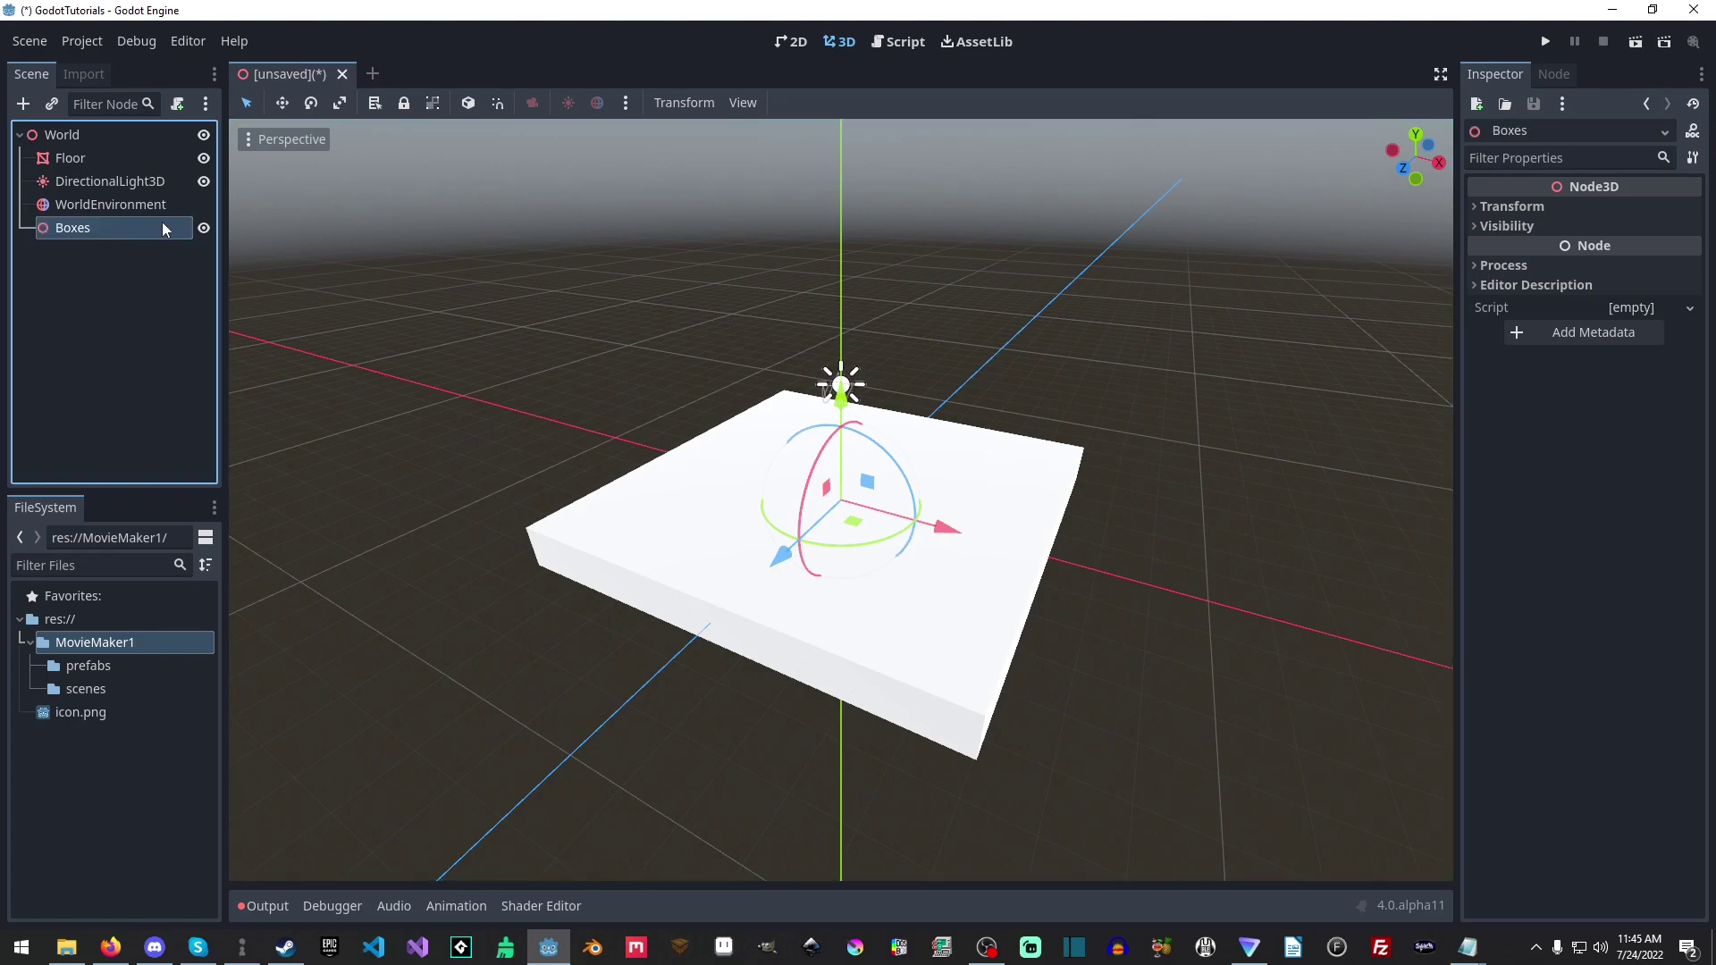
Save the scene as MovieMaker1.tscn in the MovieMaker1/scenes folder.
key(ctrl+s)
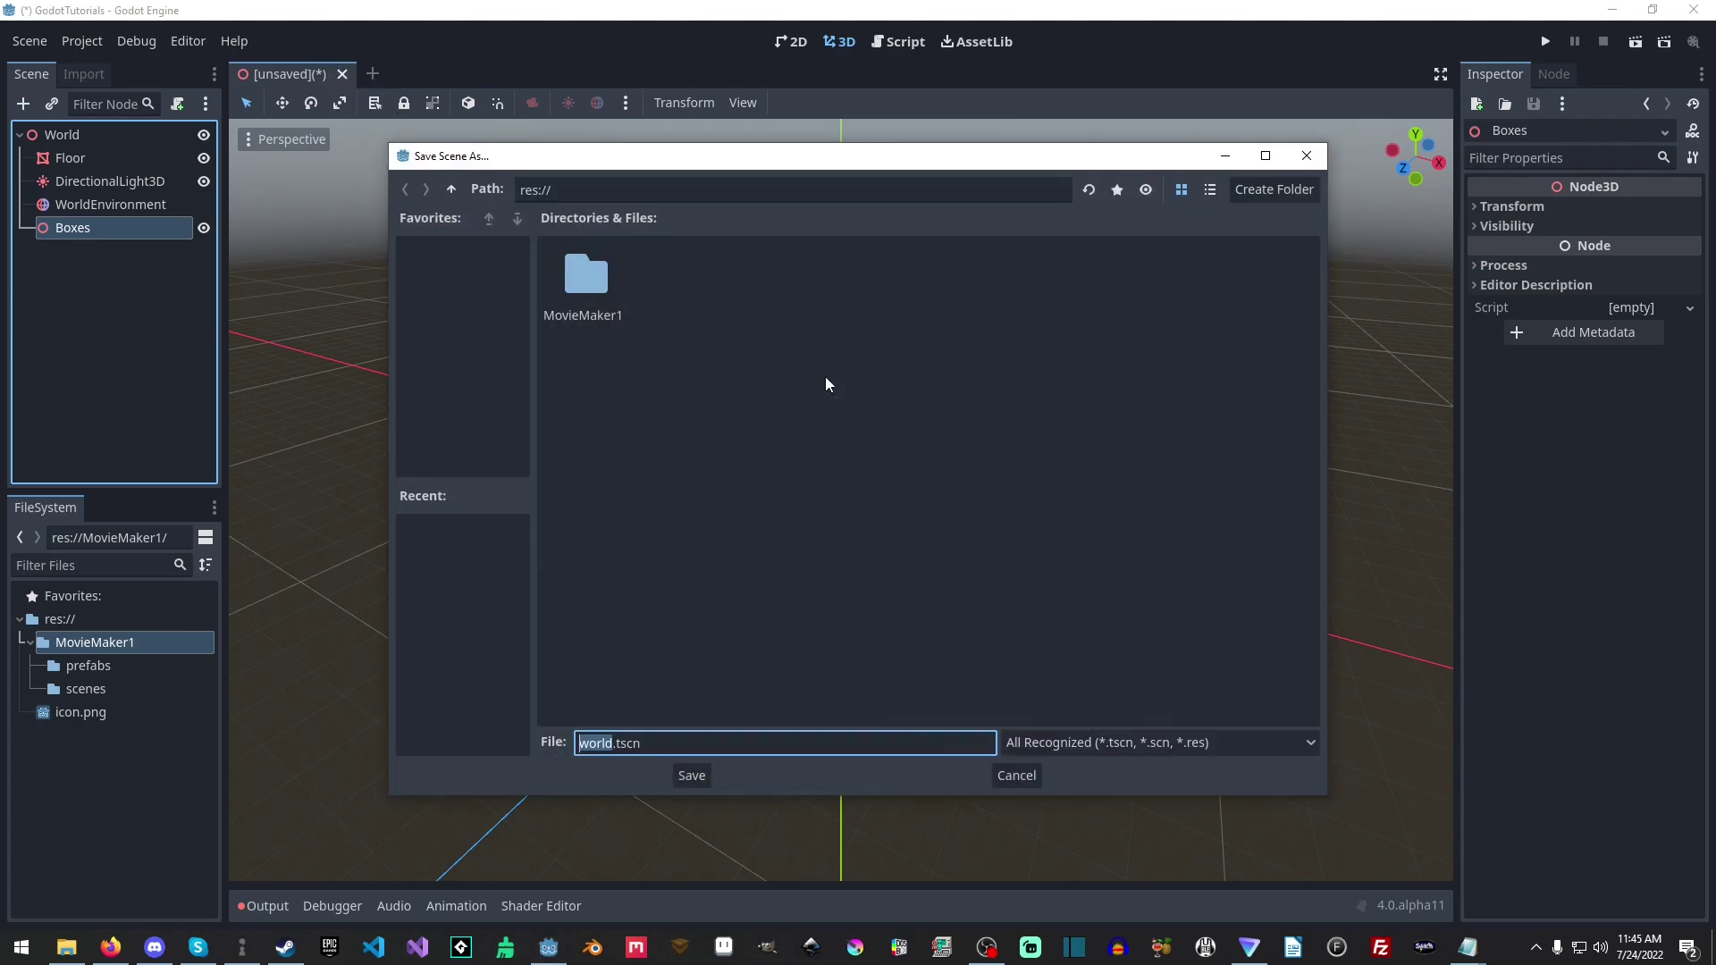
double_click(604, 276)
double_click(689, 279)
click(678, 735)
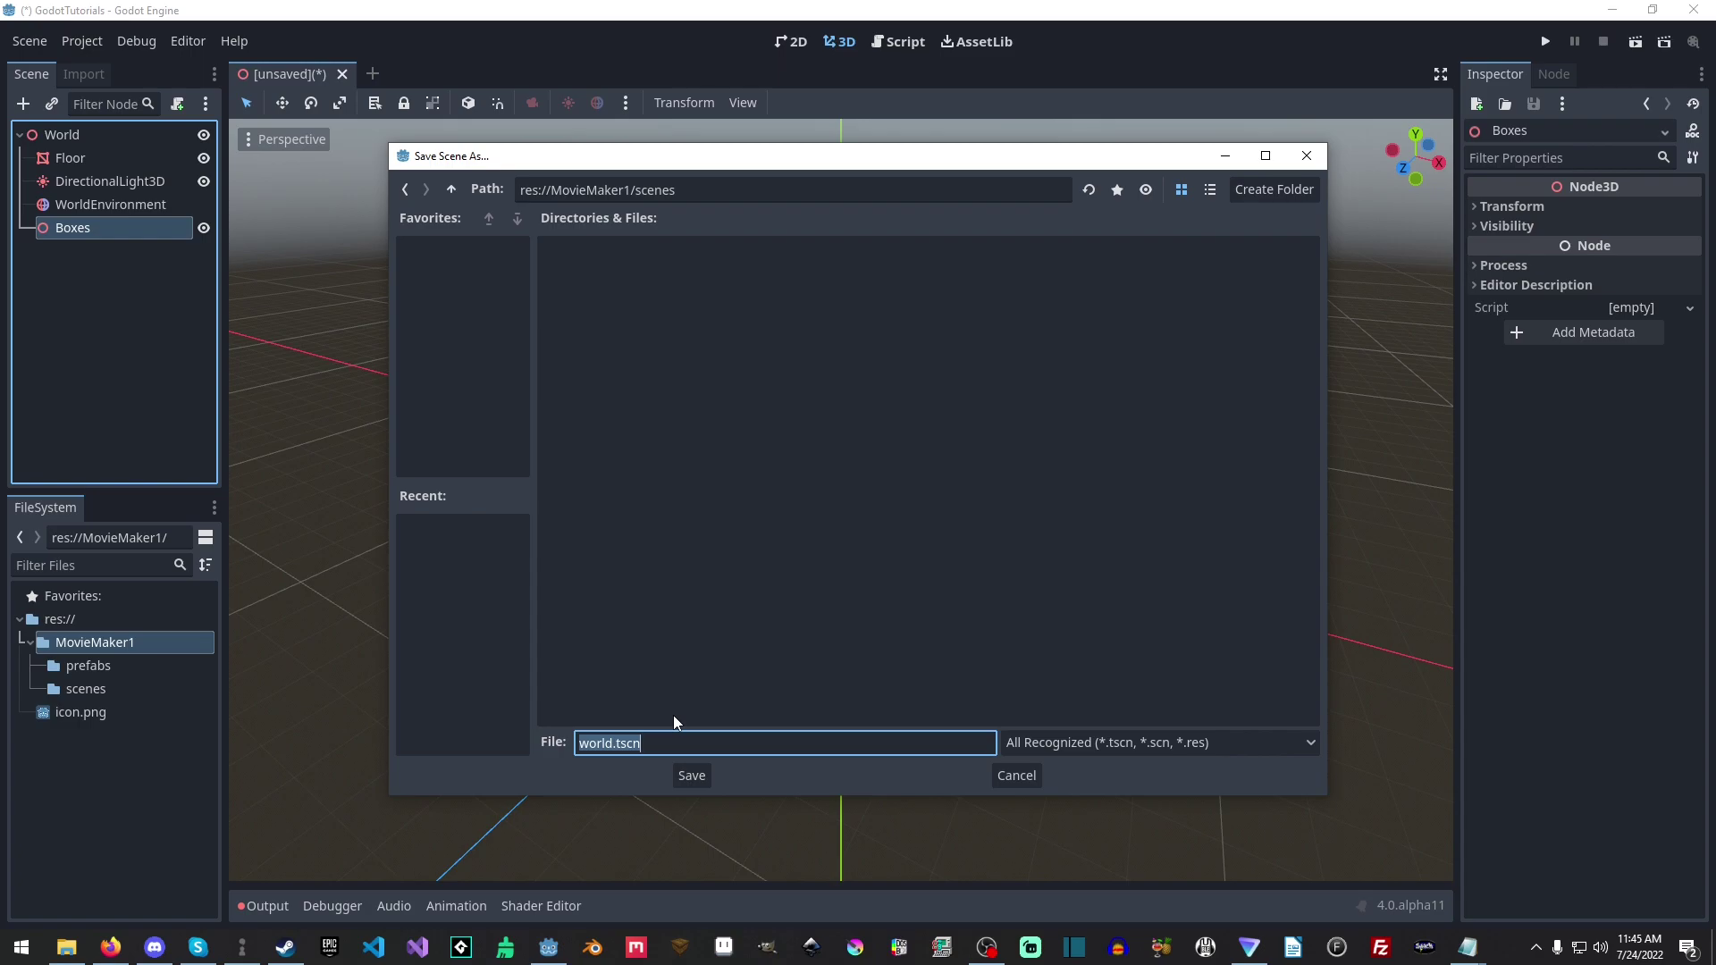
text(MovieMaker1)
key(Return)
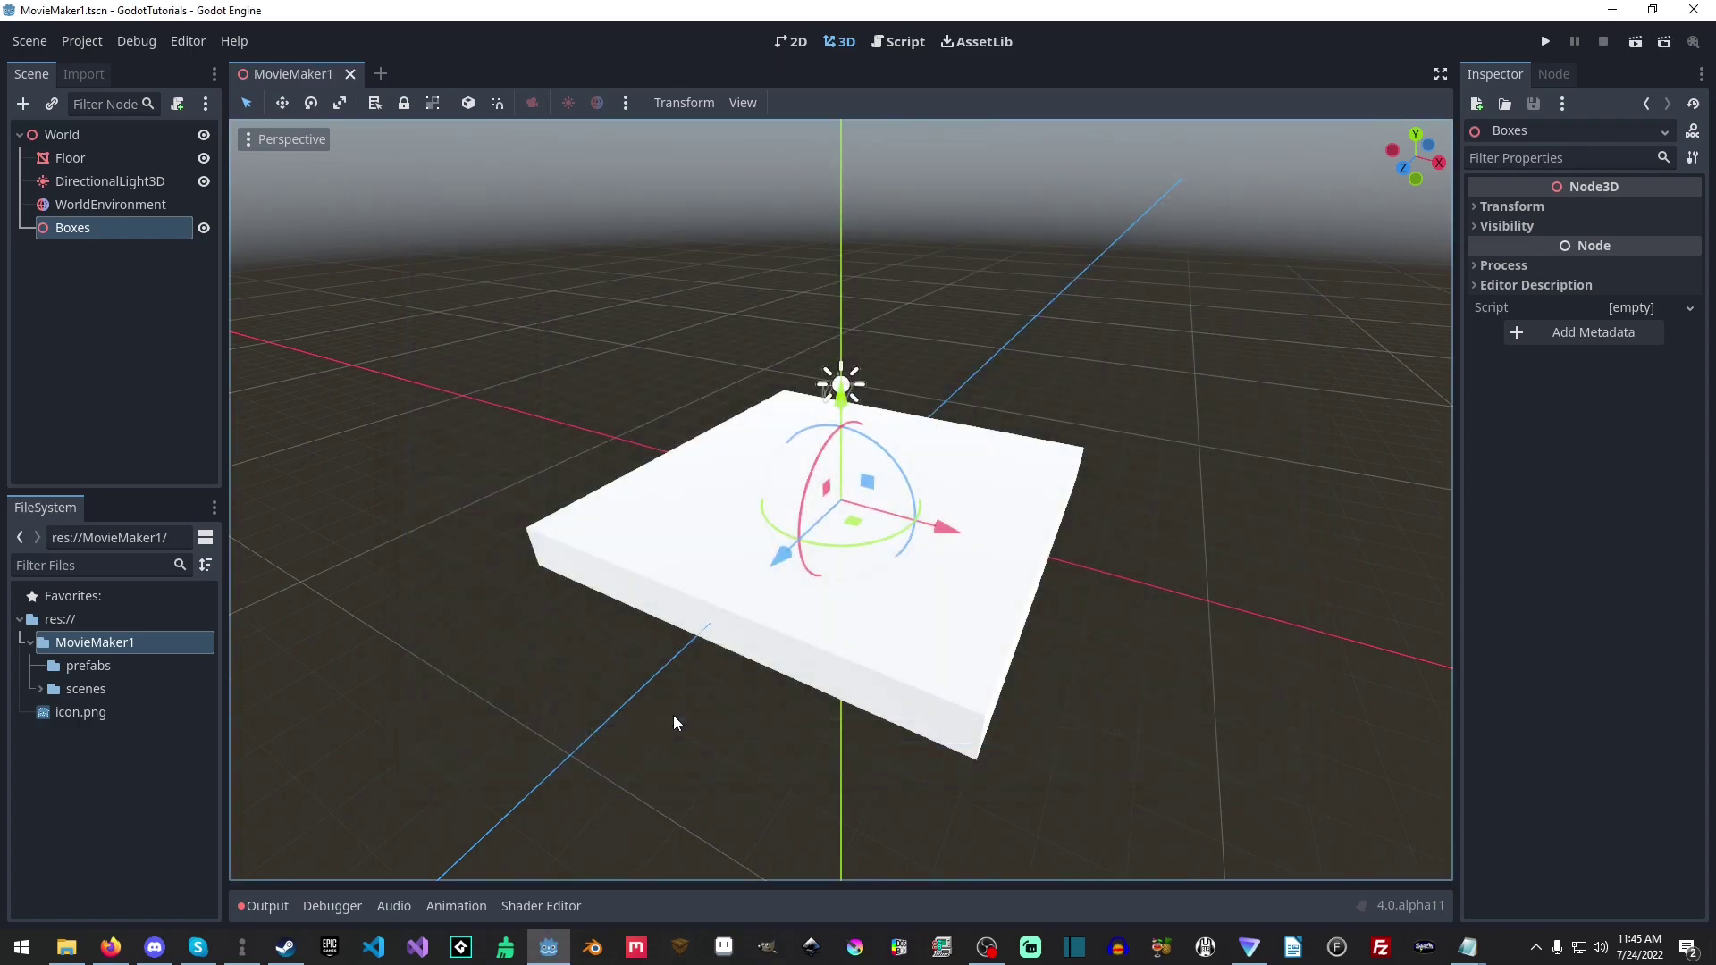
Start a new 3D scene and begin renaming its root node.
click(382, 72)
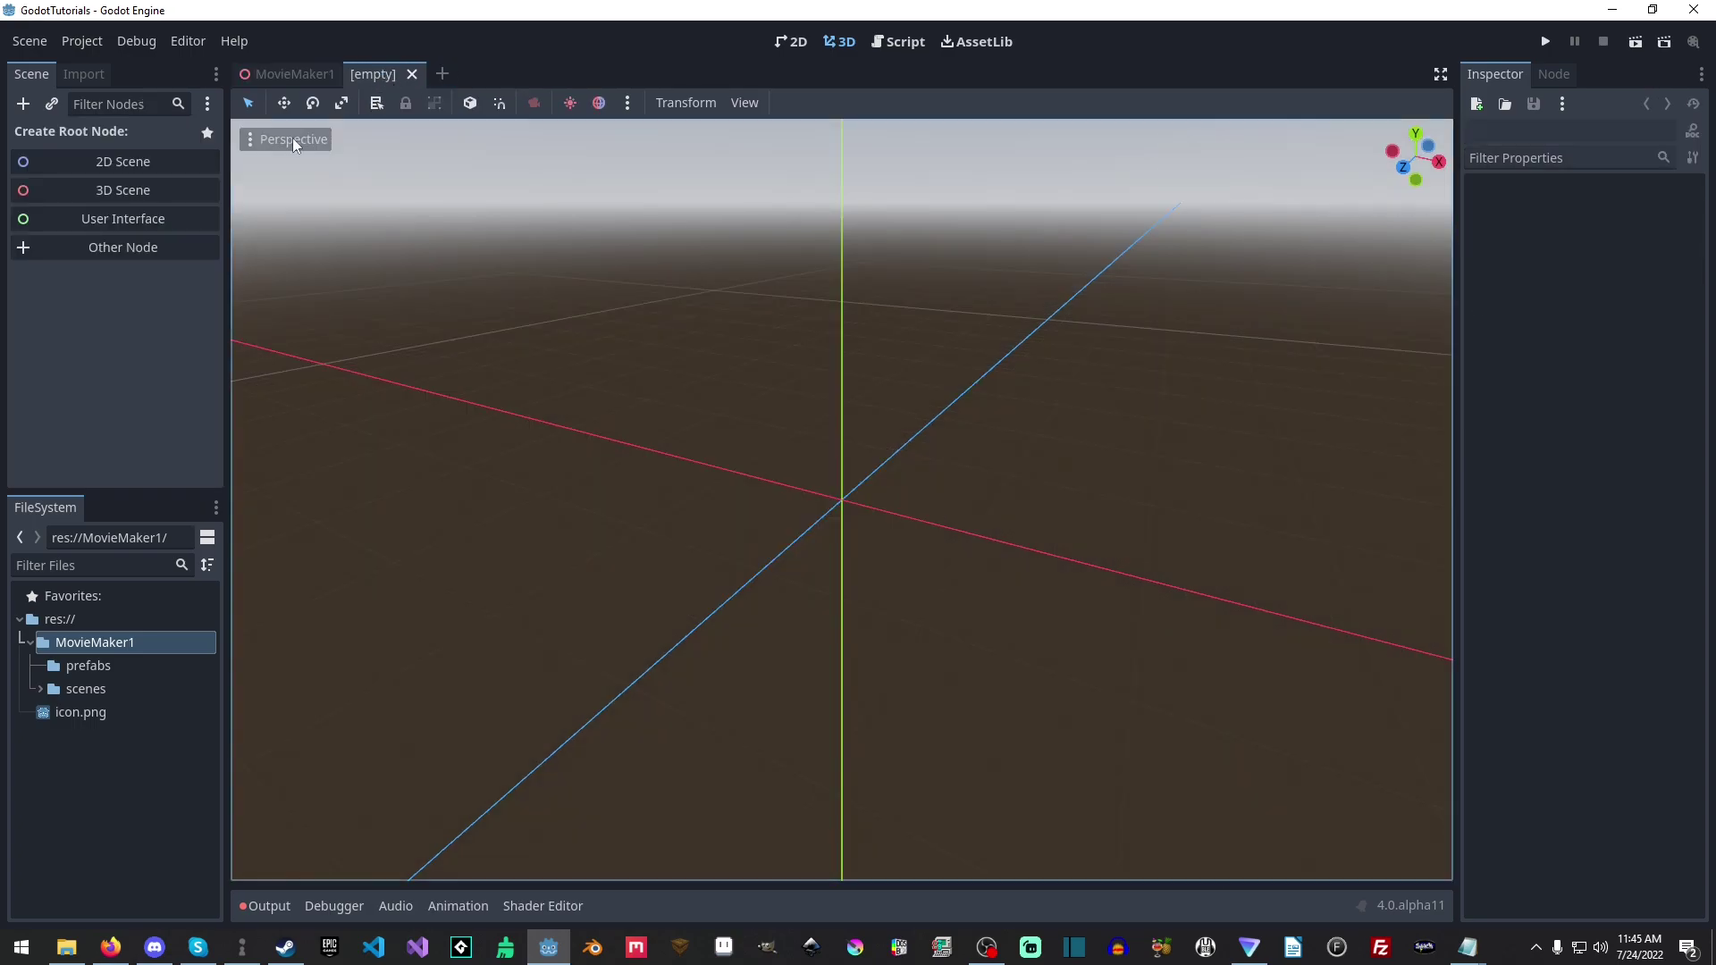
click(105, 182)
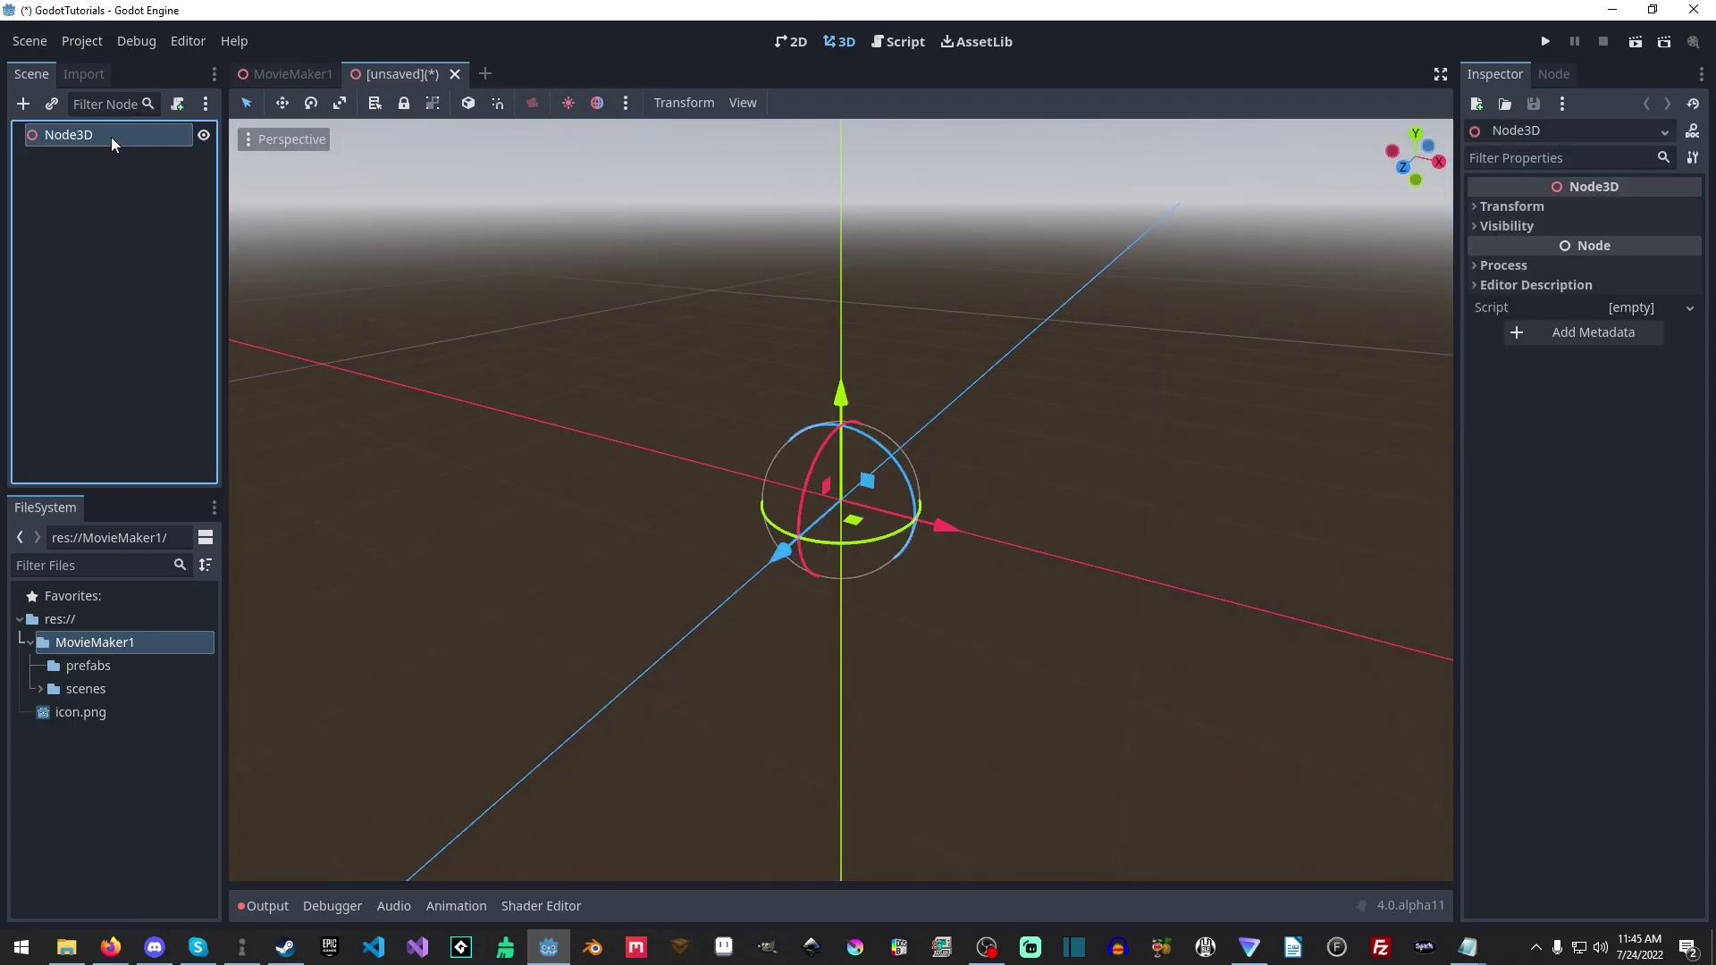
double_click(111, 135)
Name the new root PhysBox and add a MeshInstance3D child.
text(PhysBox)
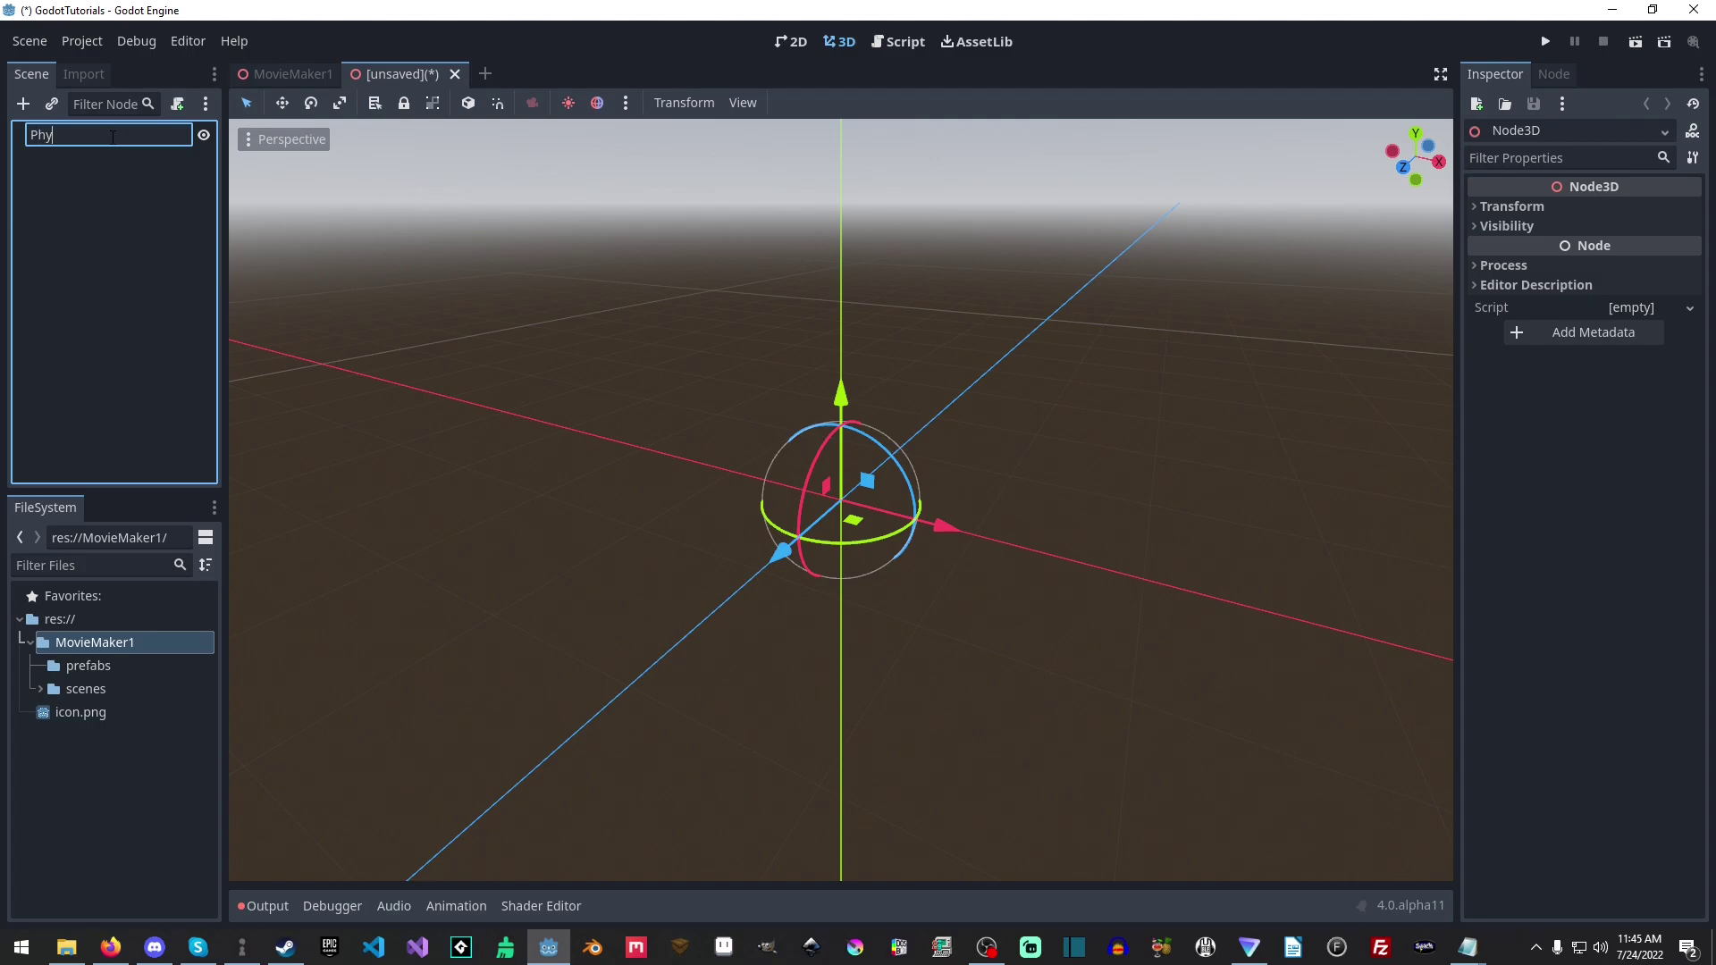
key(Return)
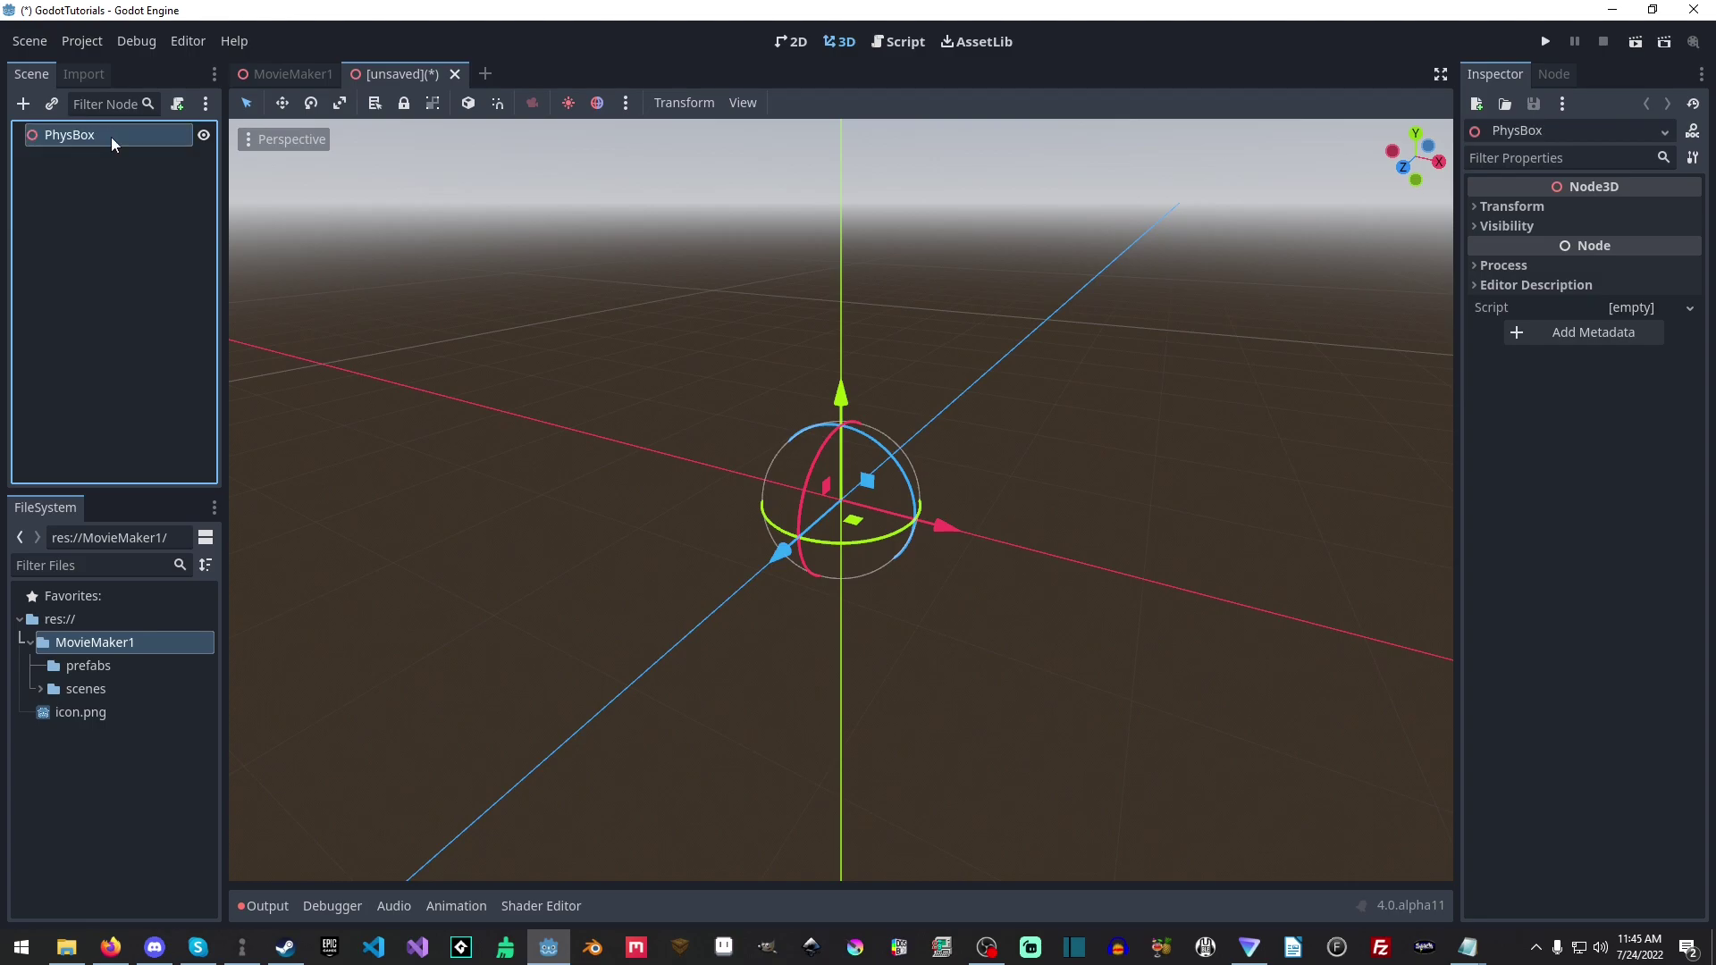
key(ctrl+a)
double_click(556, 583)
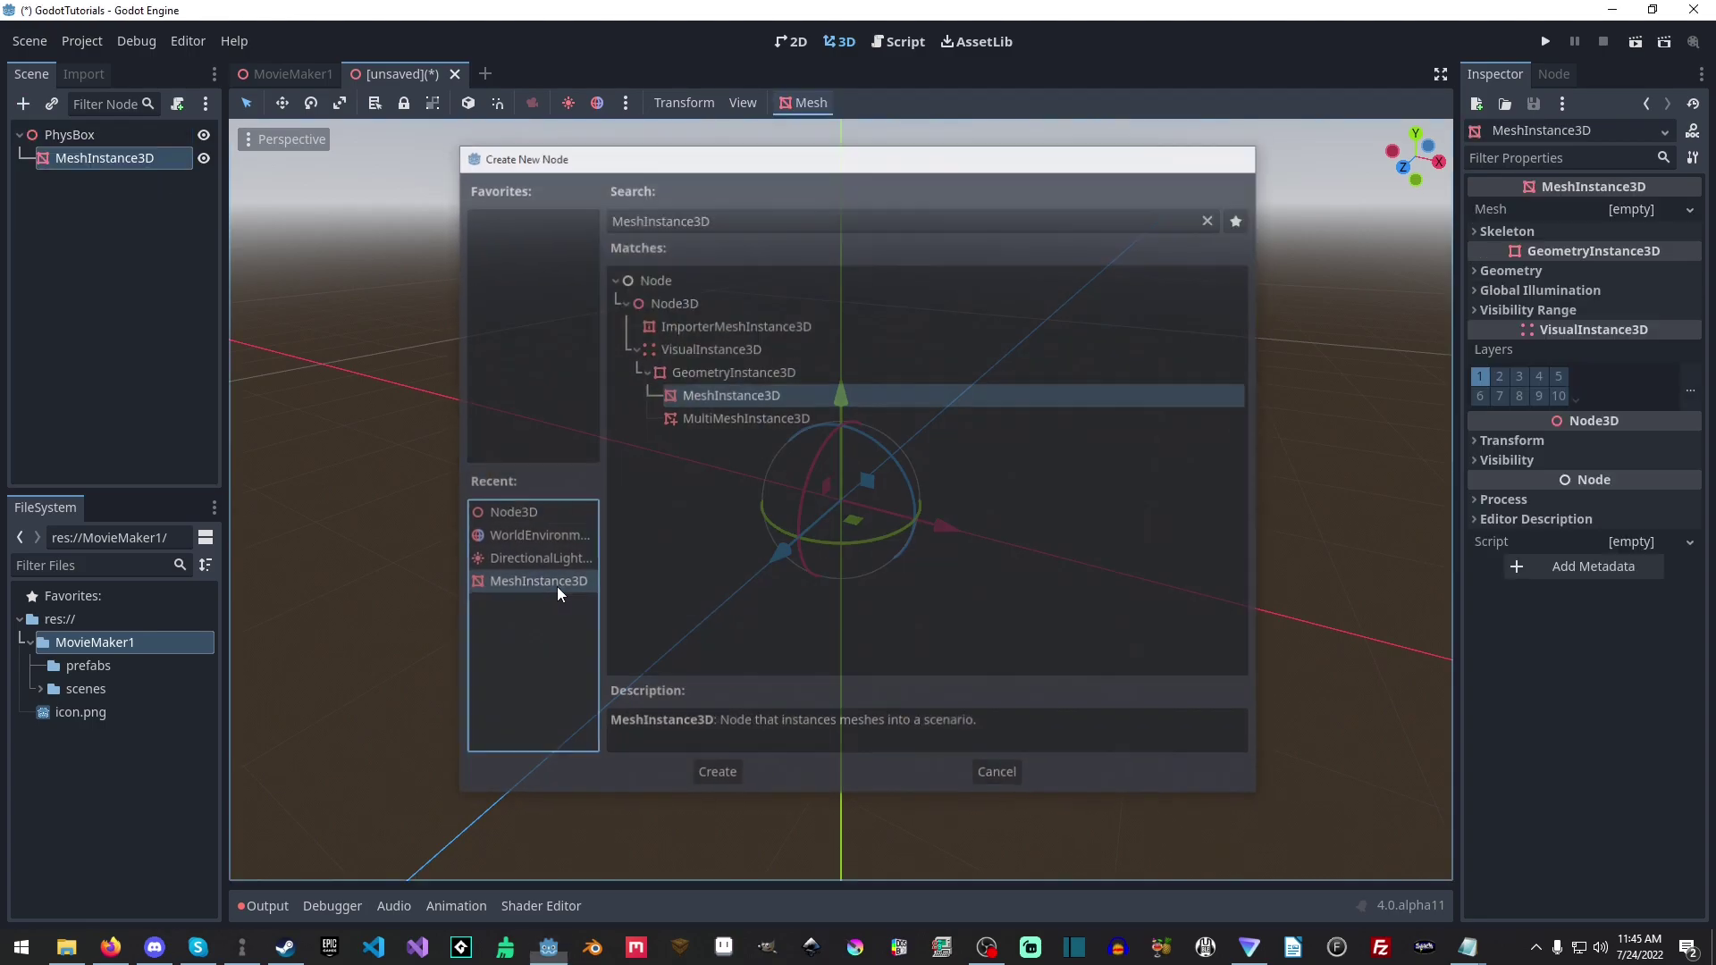
Give the MeshInstance3D a new BoxMesh, replacing a mistakenly chosen PrimitiveMesh.
click(1687, 210)
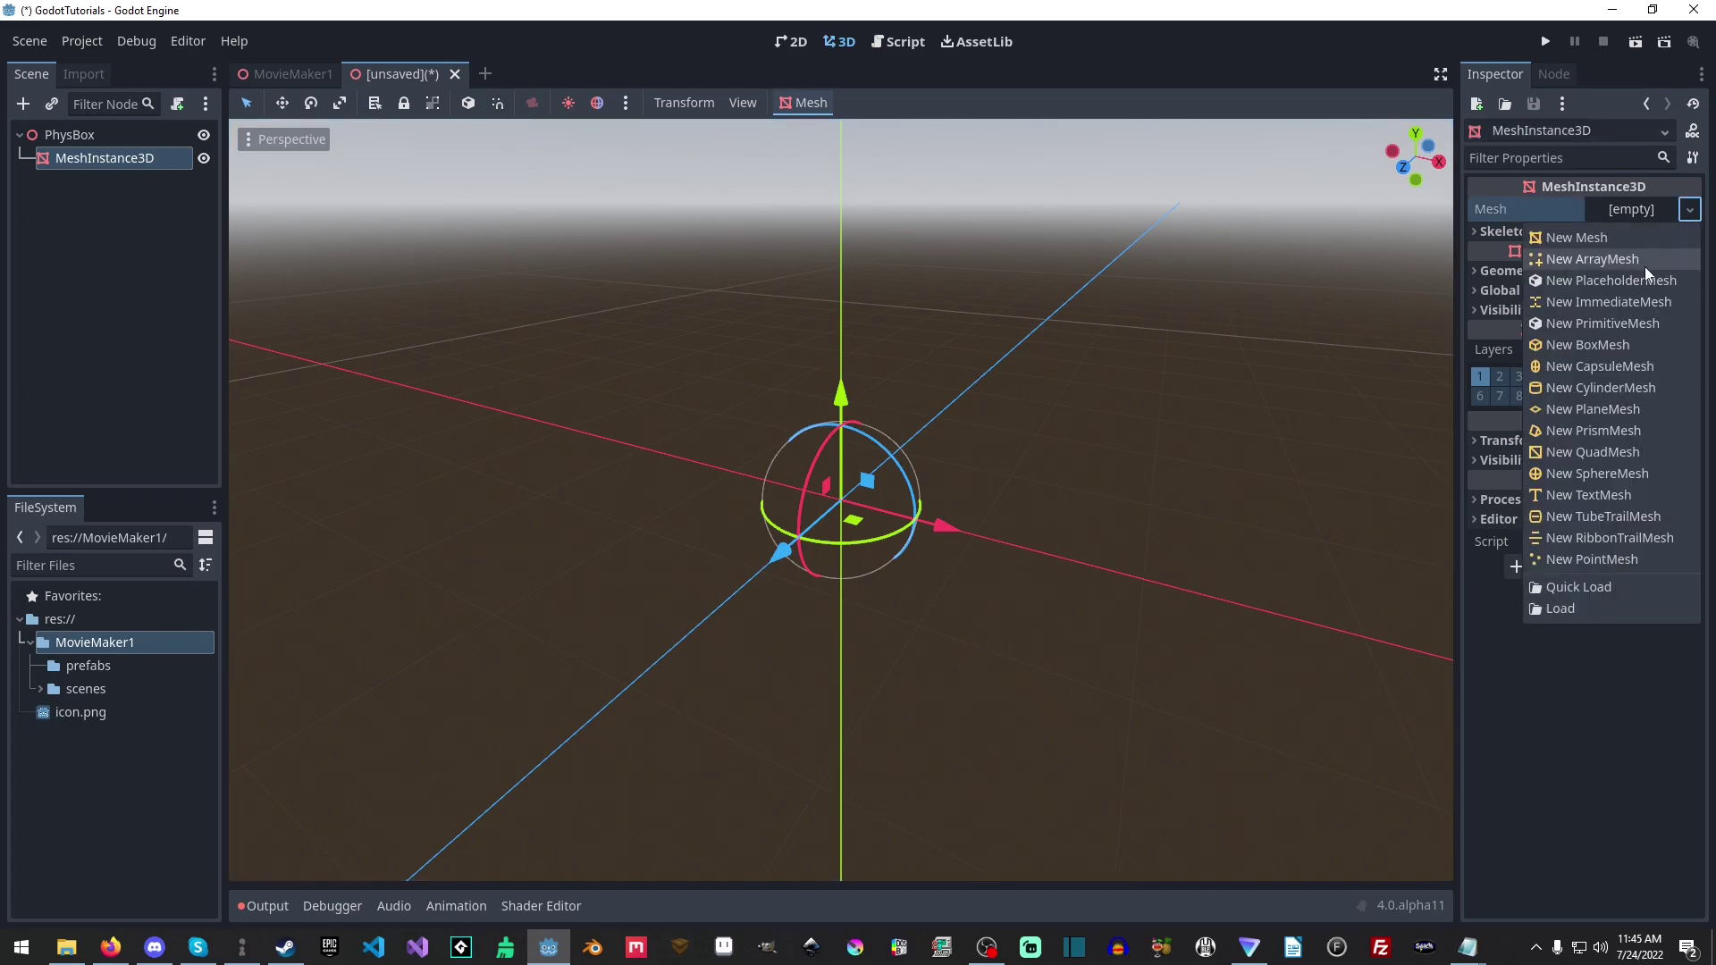
click(1609, 327)
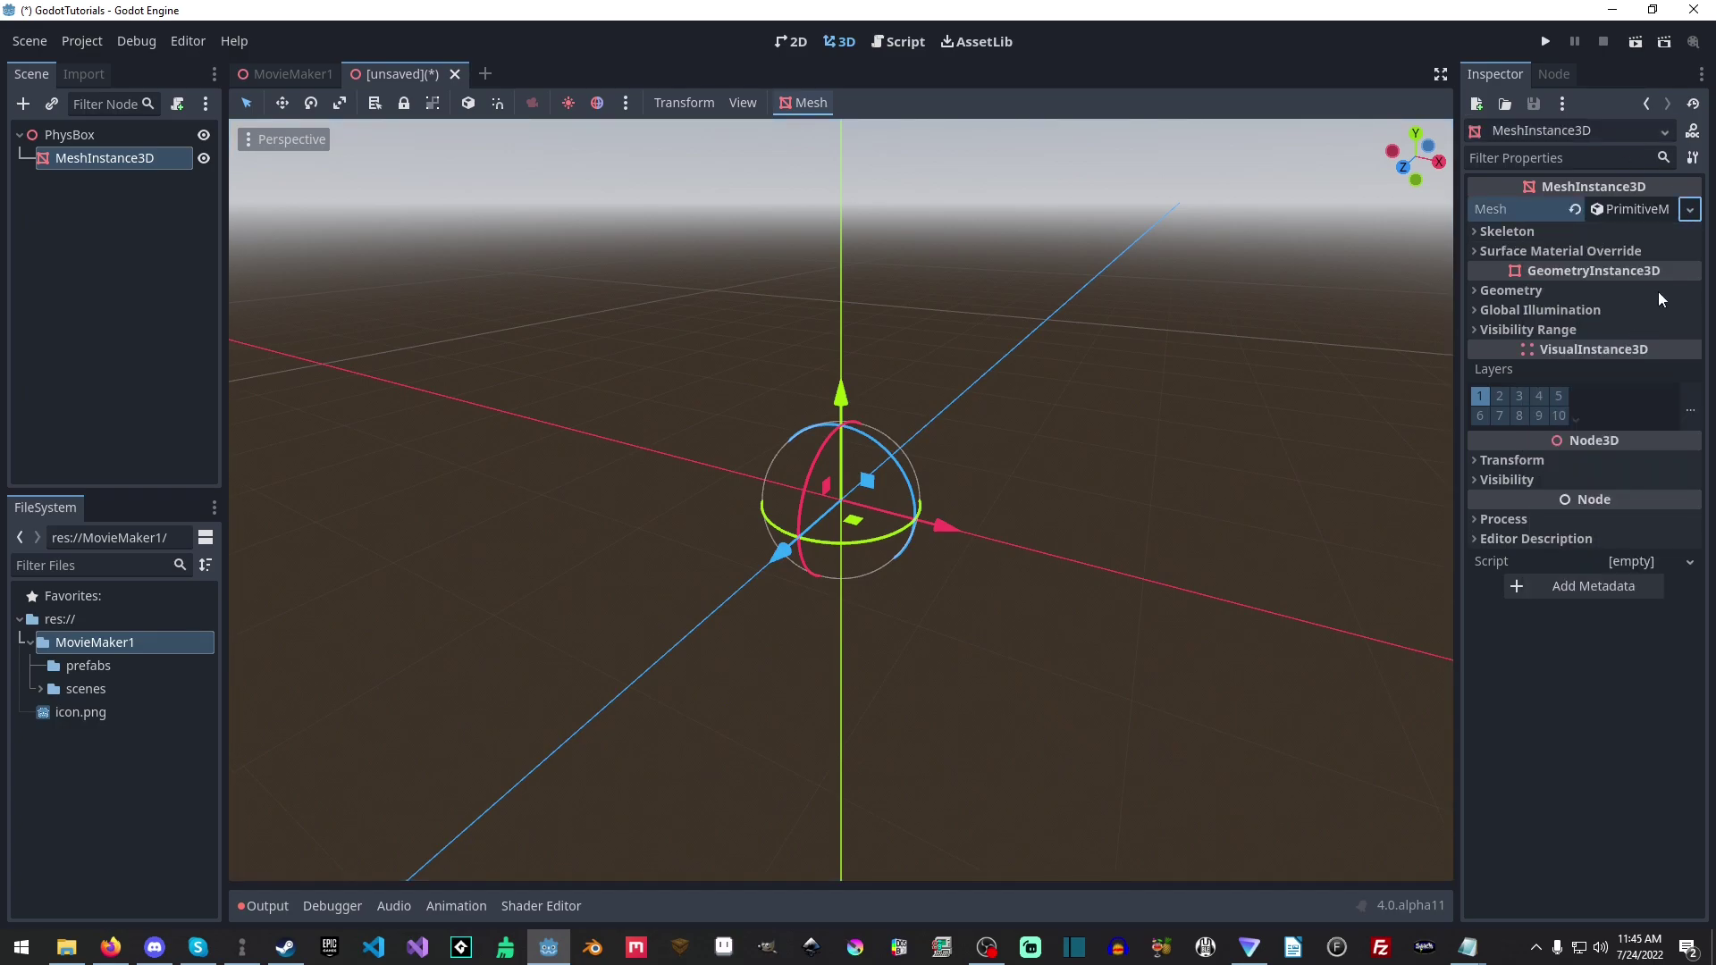
click(1574, 209)
click(1691, 211)
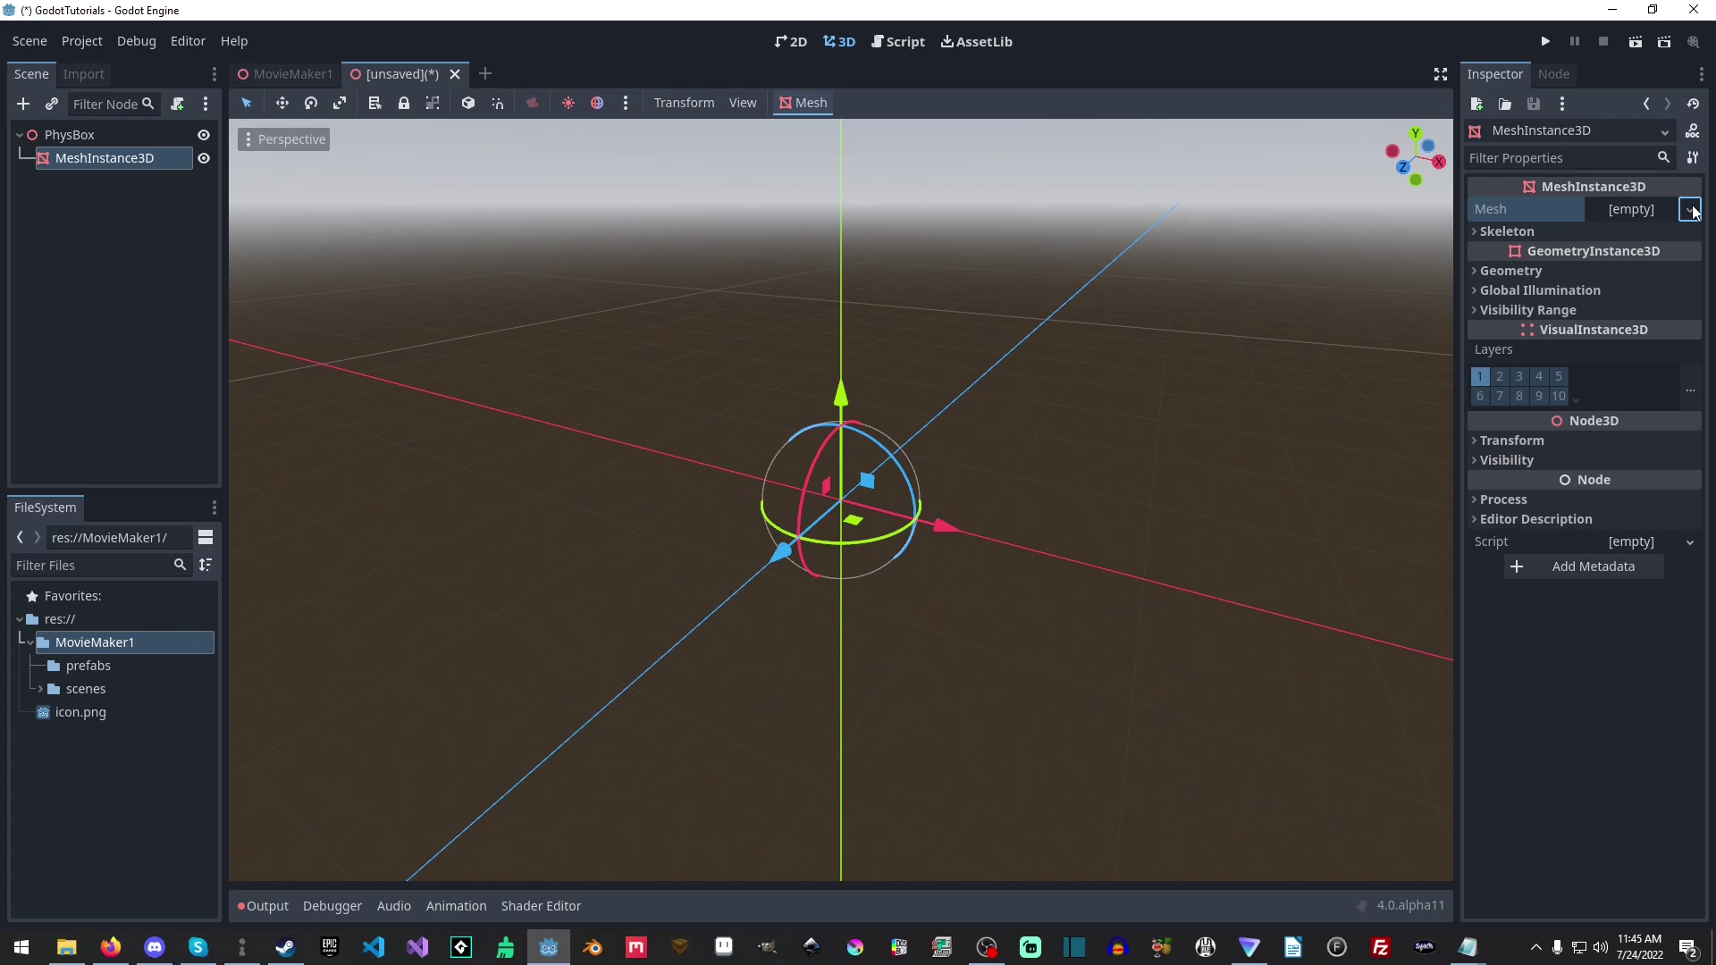
click(1618, 341)
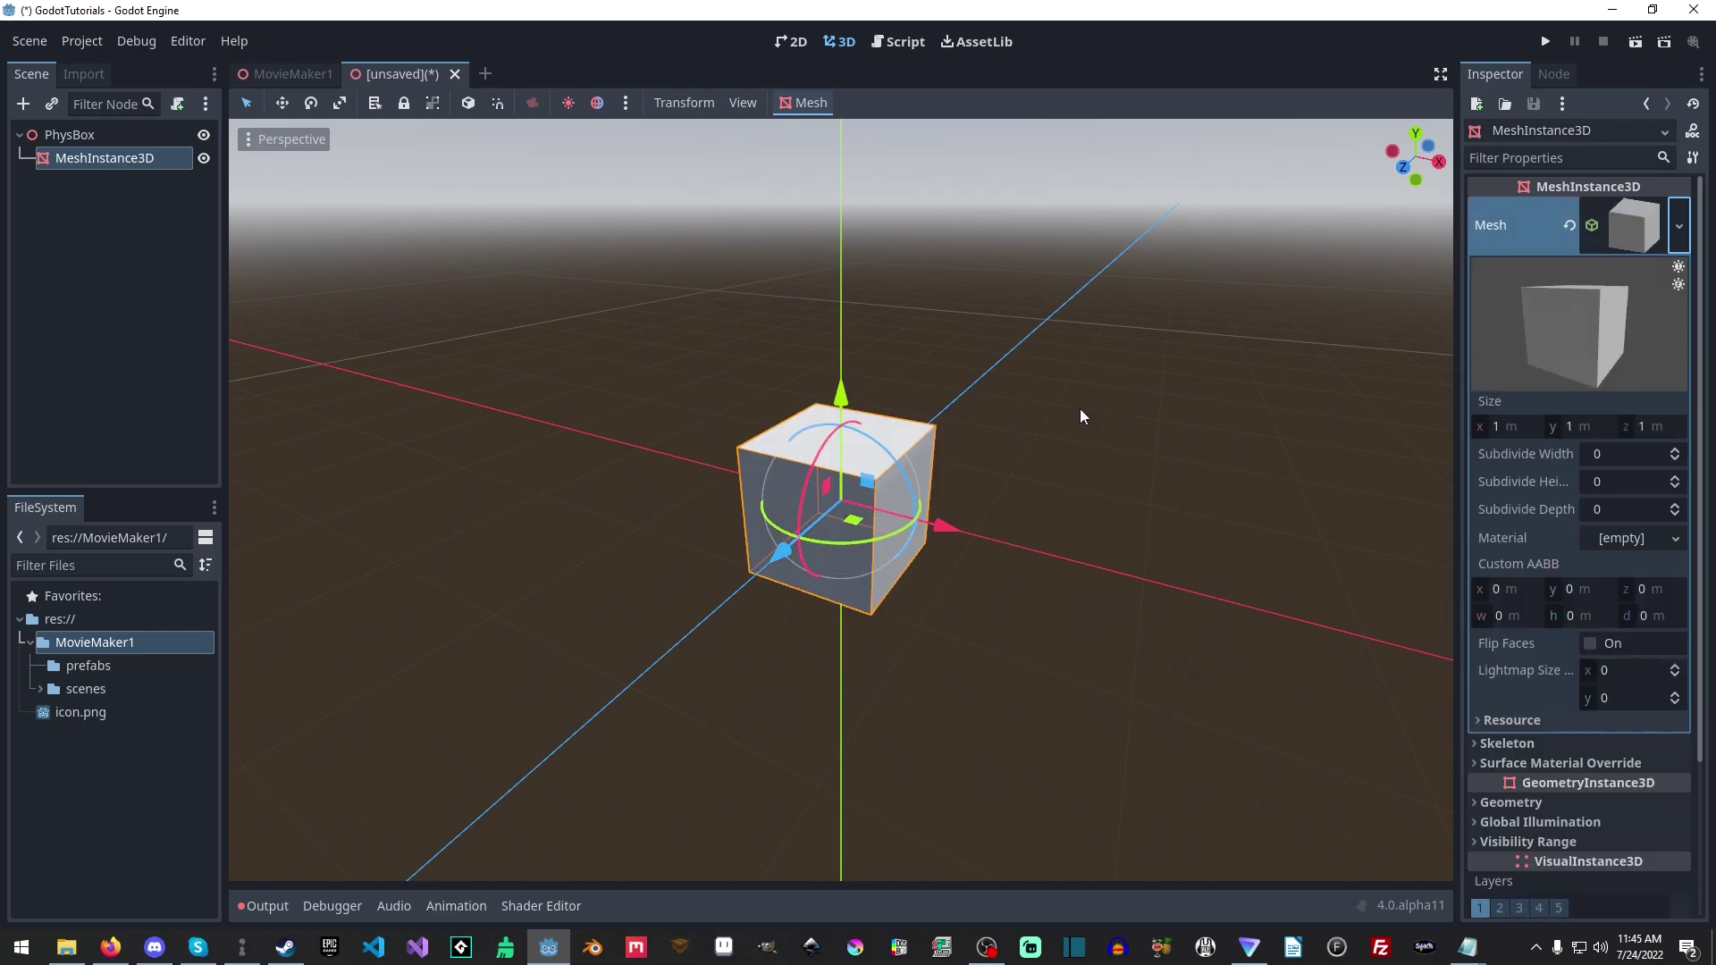
click(123, 134)
key(ctrl+a)
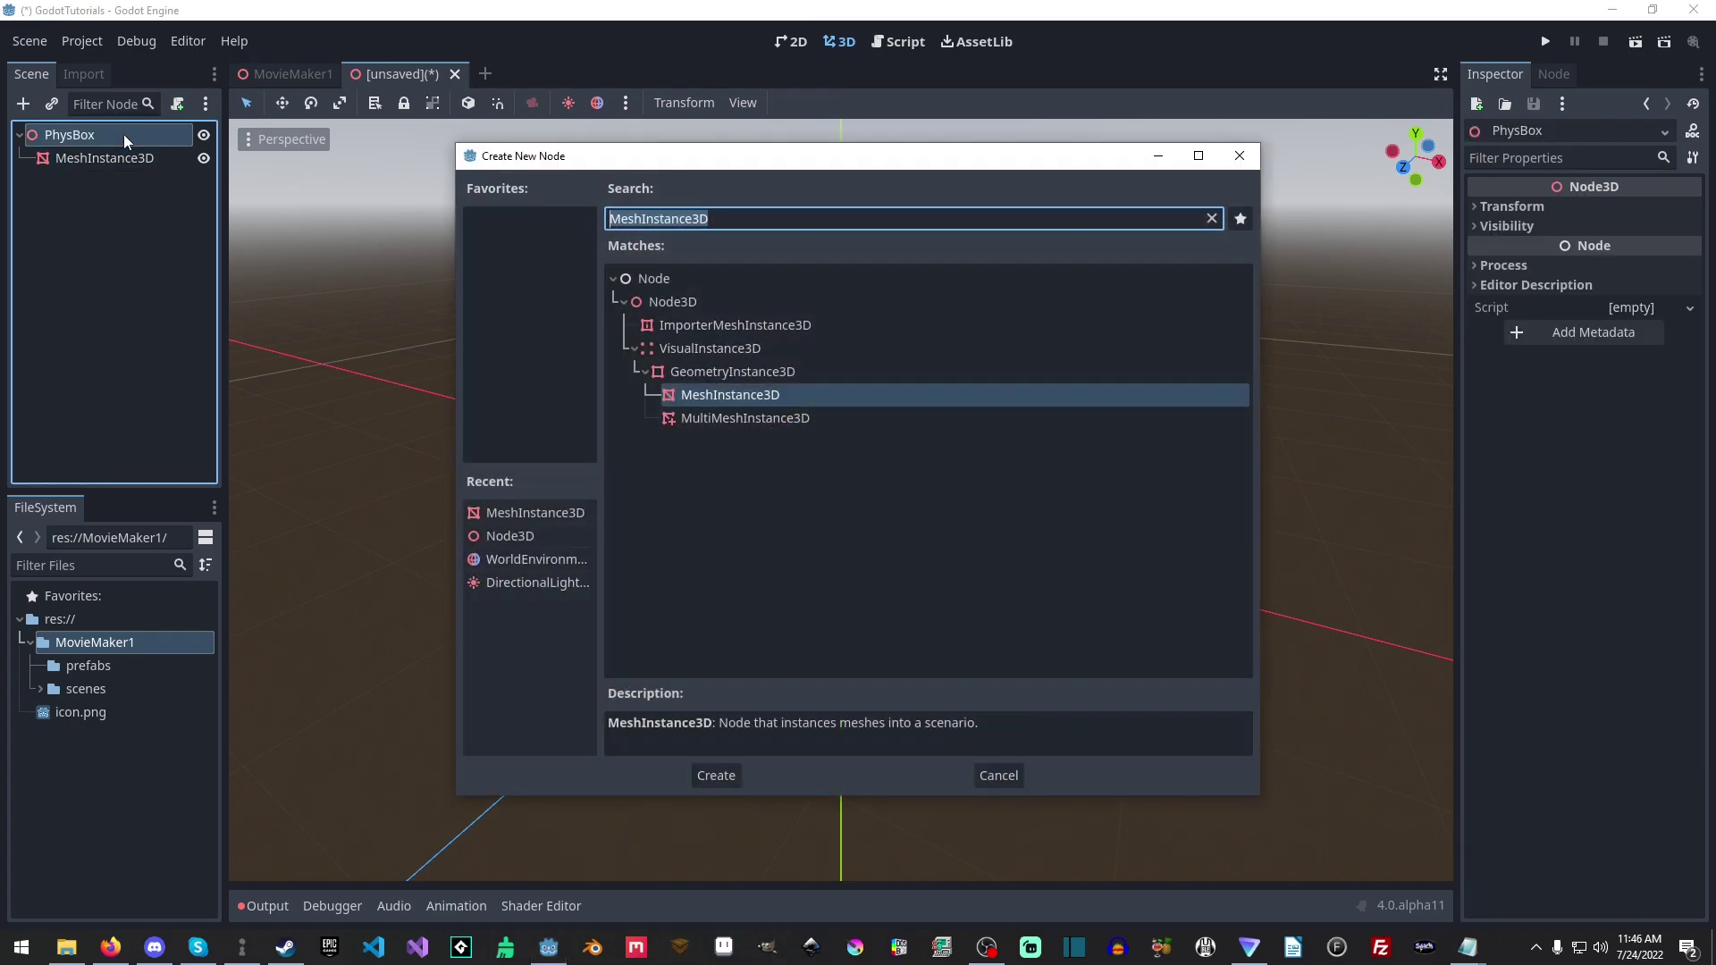
Add a RigidDynamicBody3D with 20 kg mass and move the MeshInstance3D under it.
text(rigid)
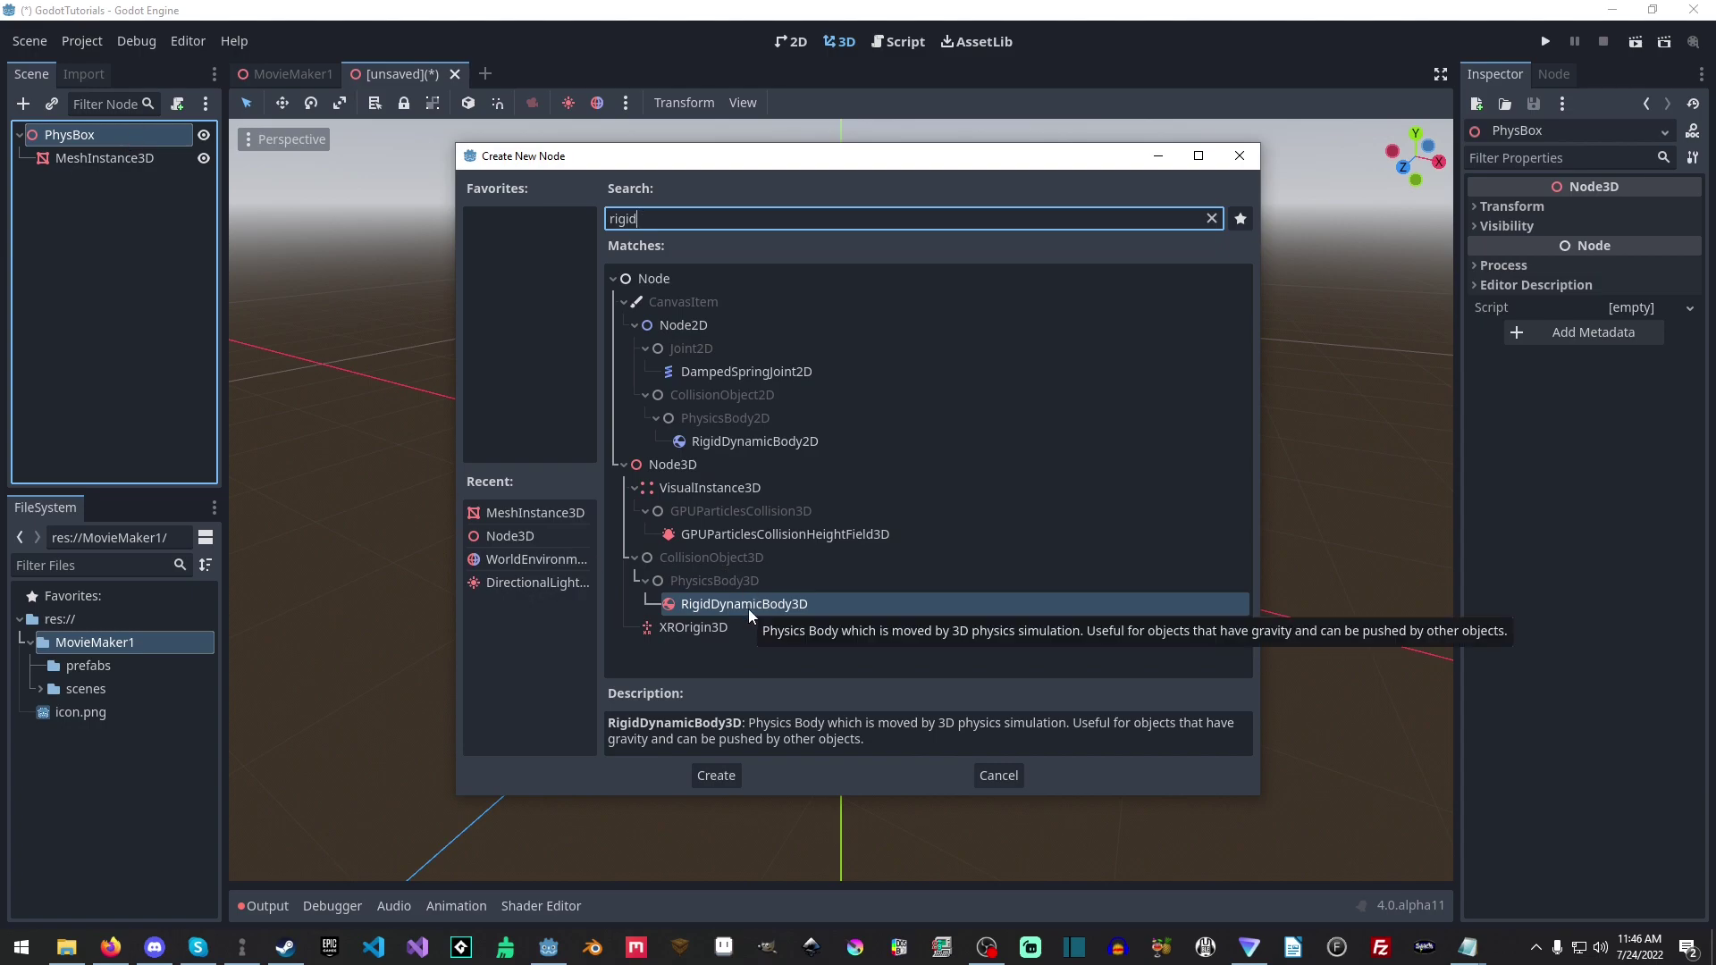
double_click(748, 604)
drag(82, 157, 111, 184)
click(109, 167)
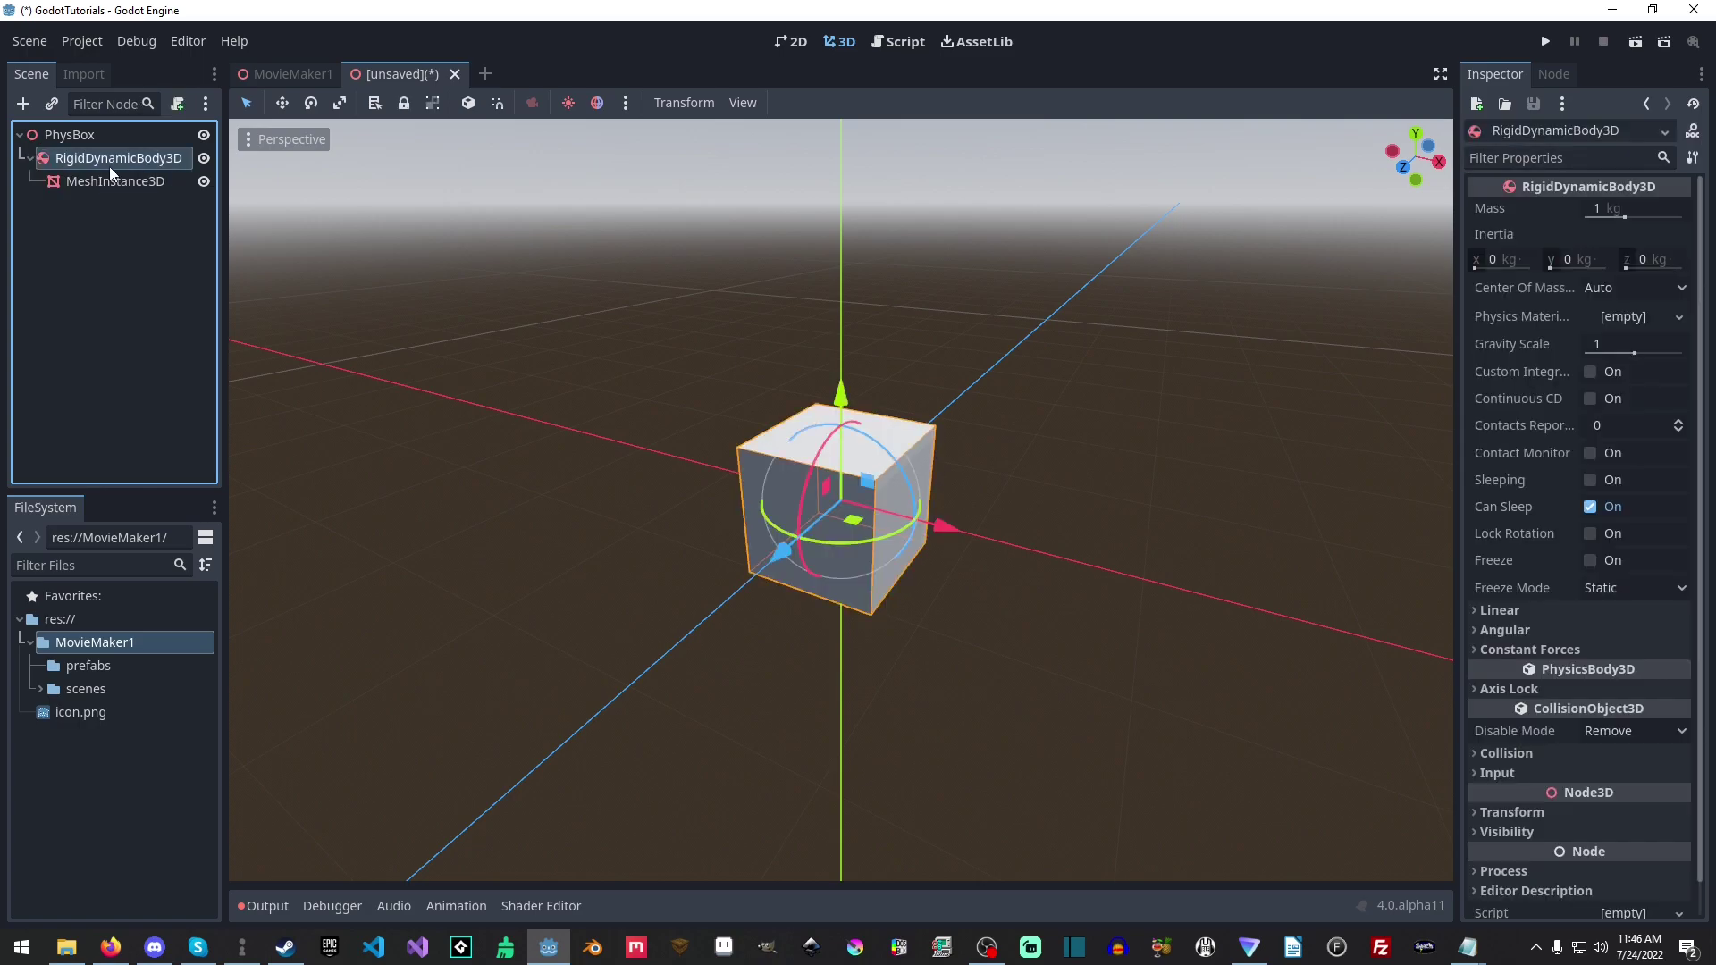
click(1600, 209)
text(20)
key(Return)
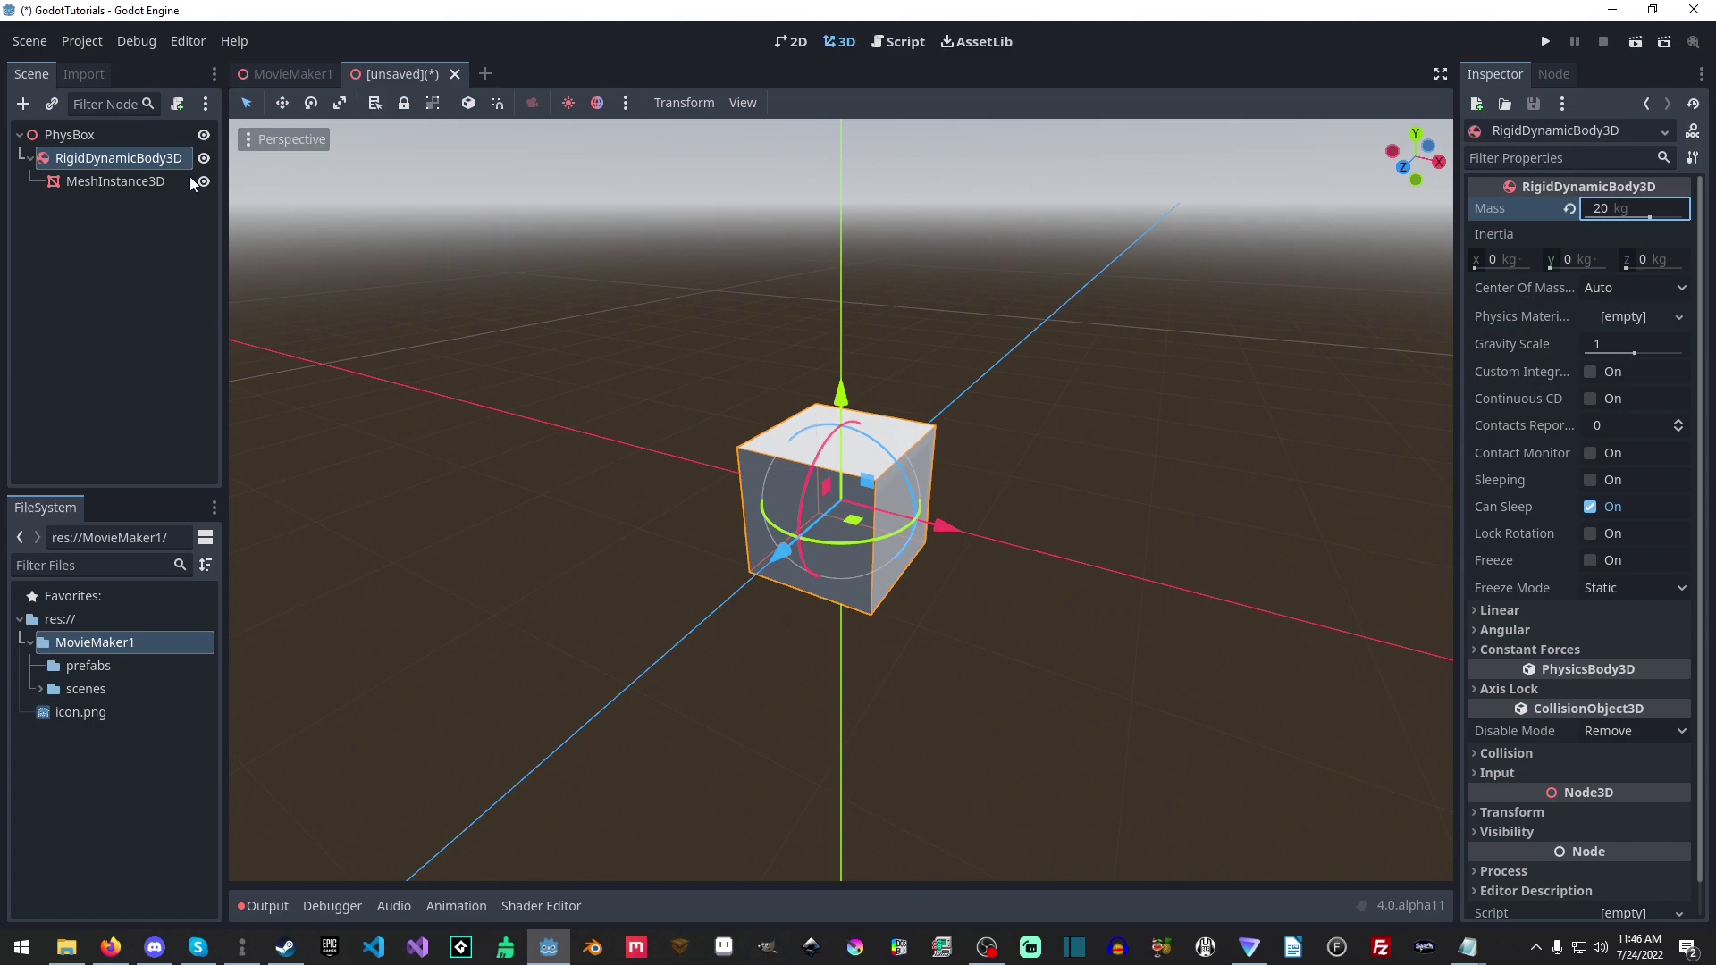
Add a CollisionShape3D to the rigid body with a new BoxShape3D.
key(ctrl+a)
text(col)
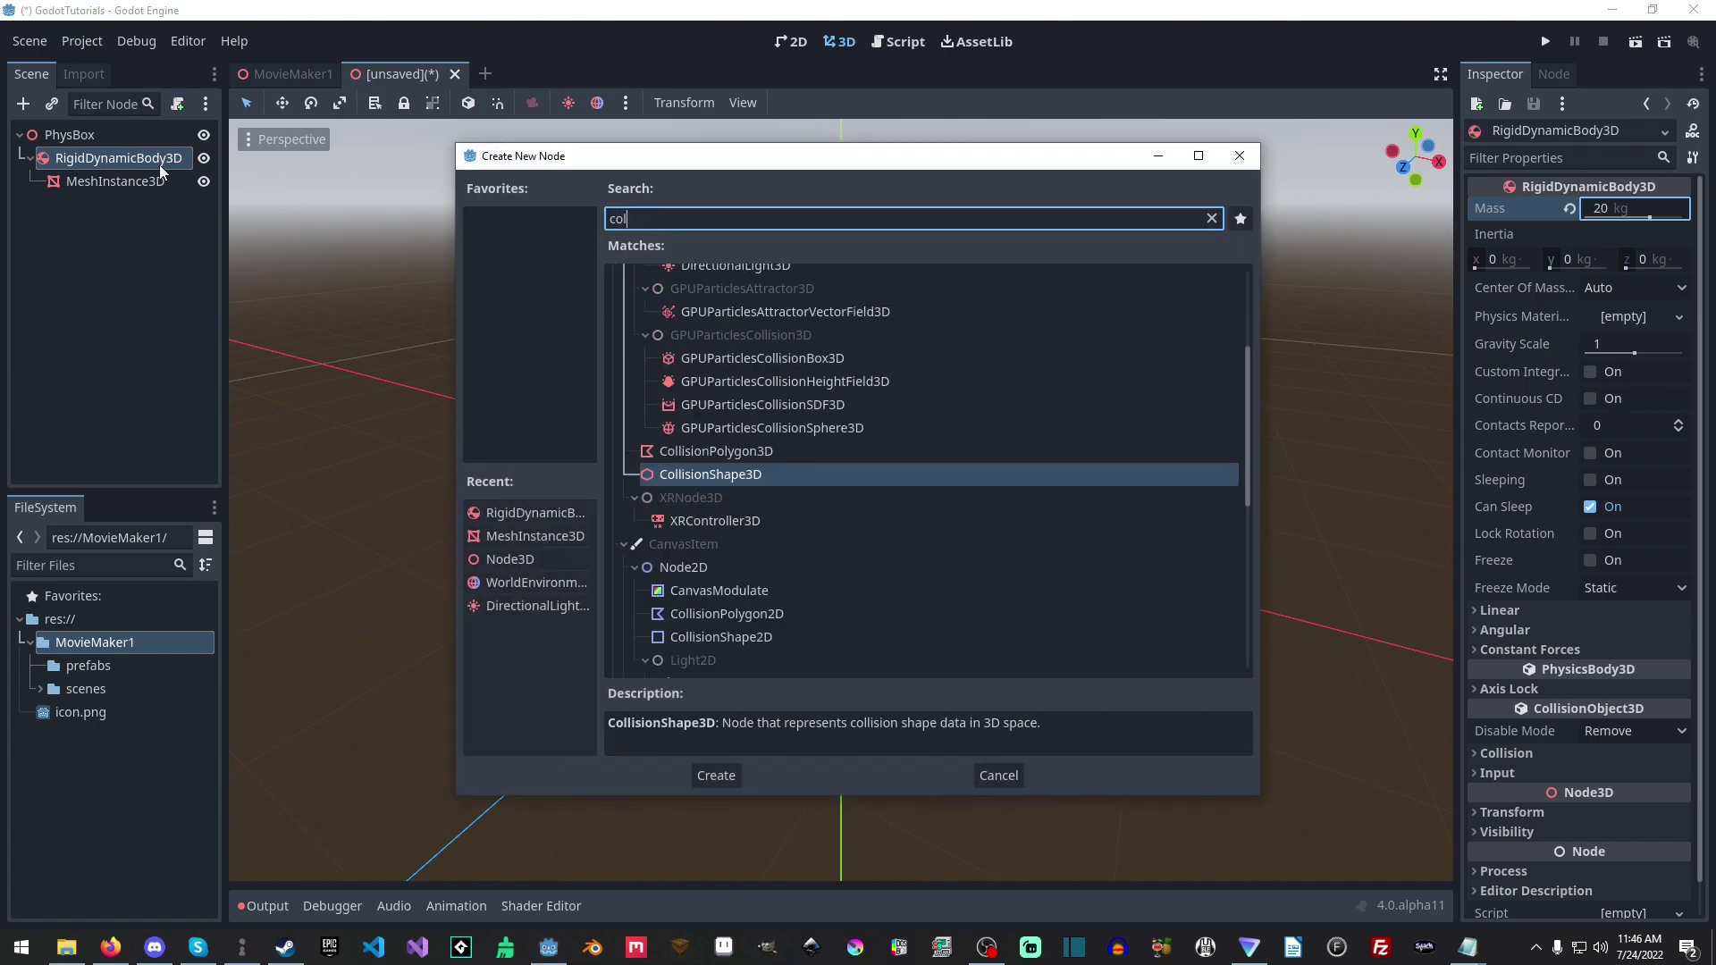
key(Return)
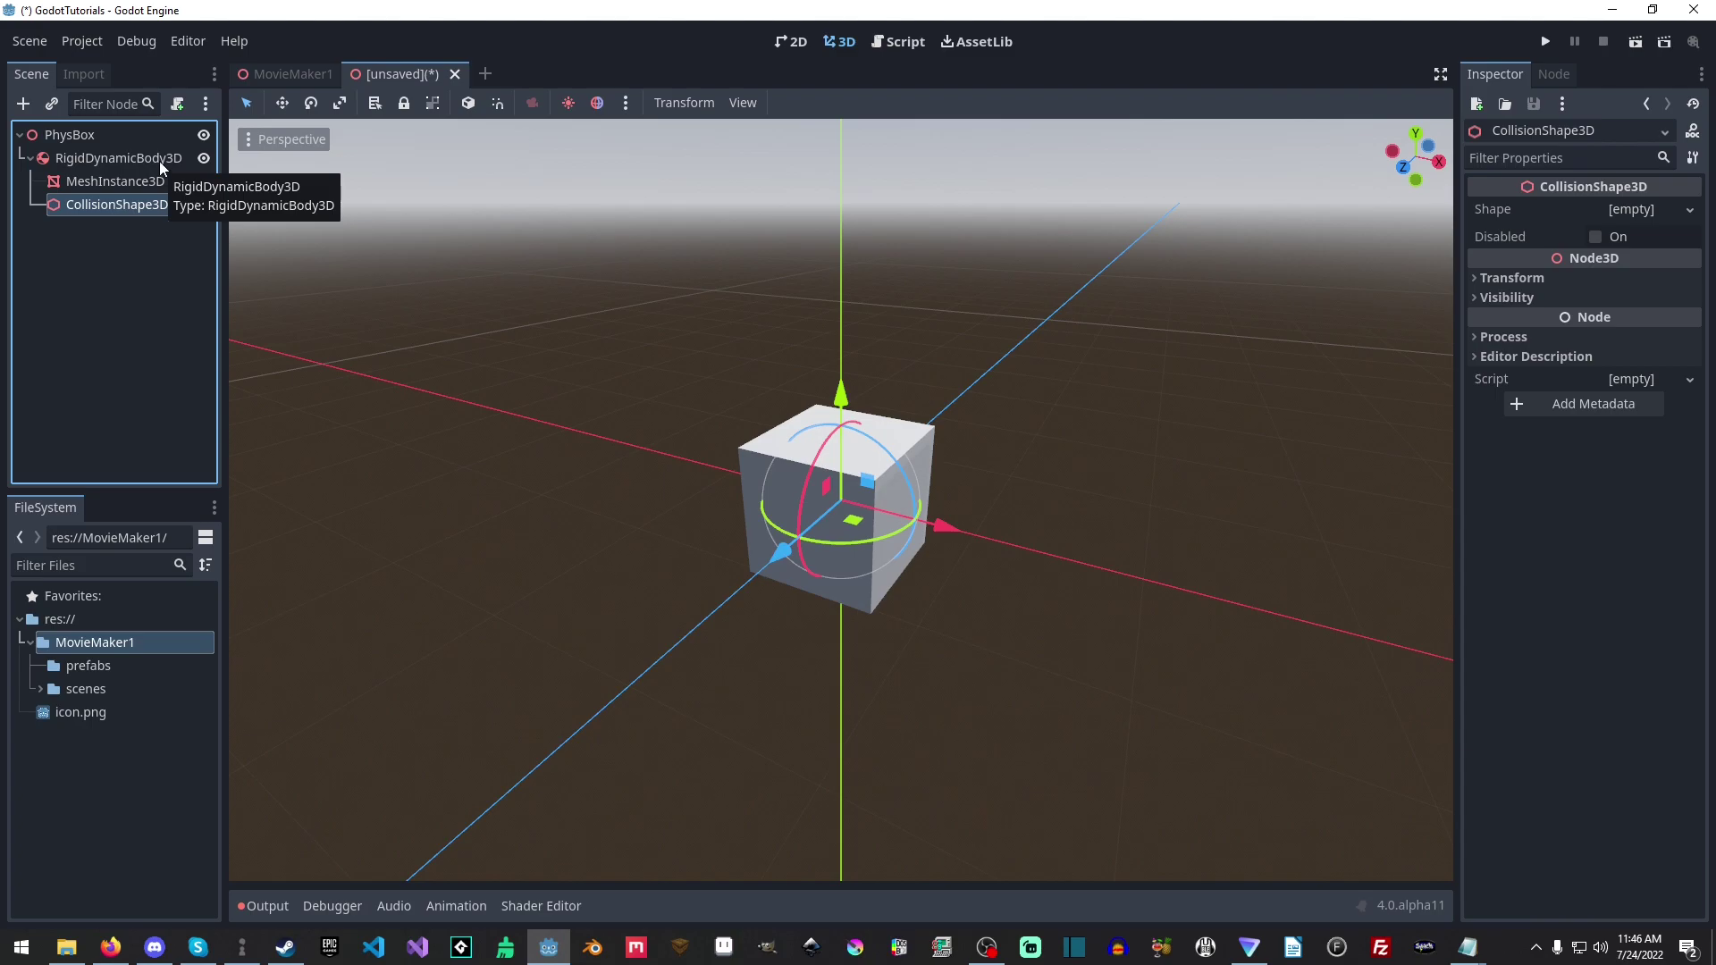
click(1659, 212)
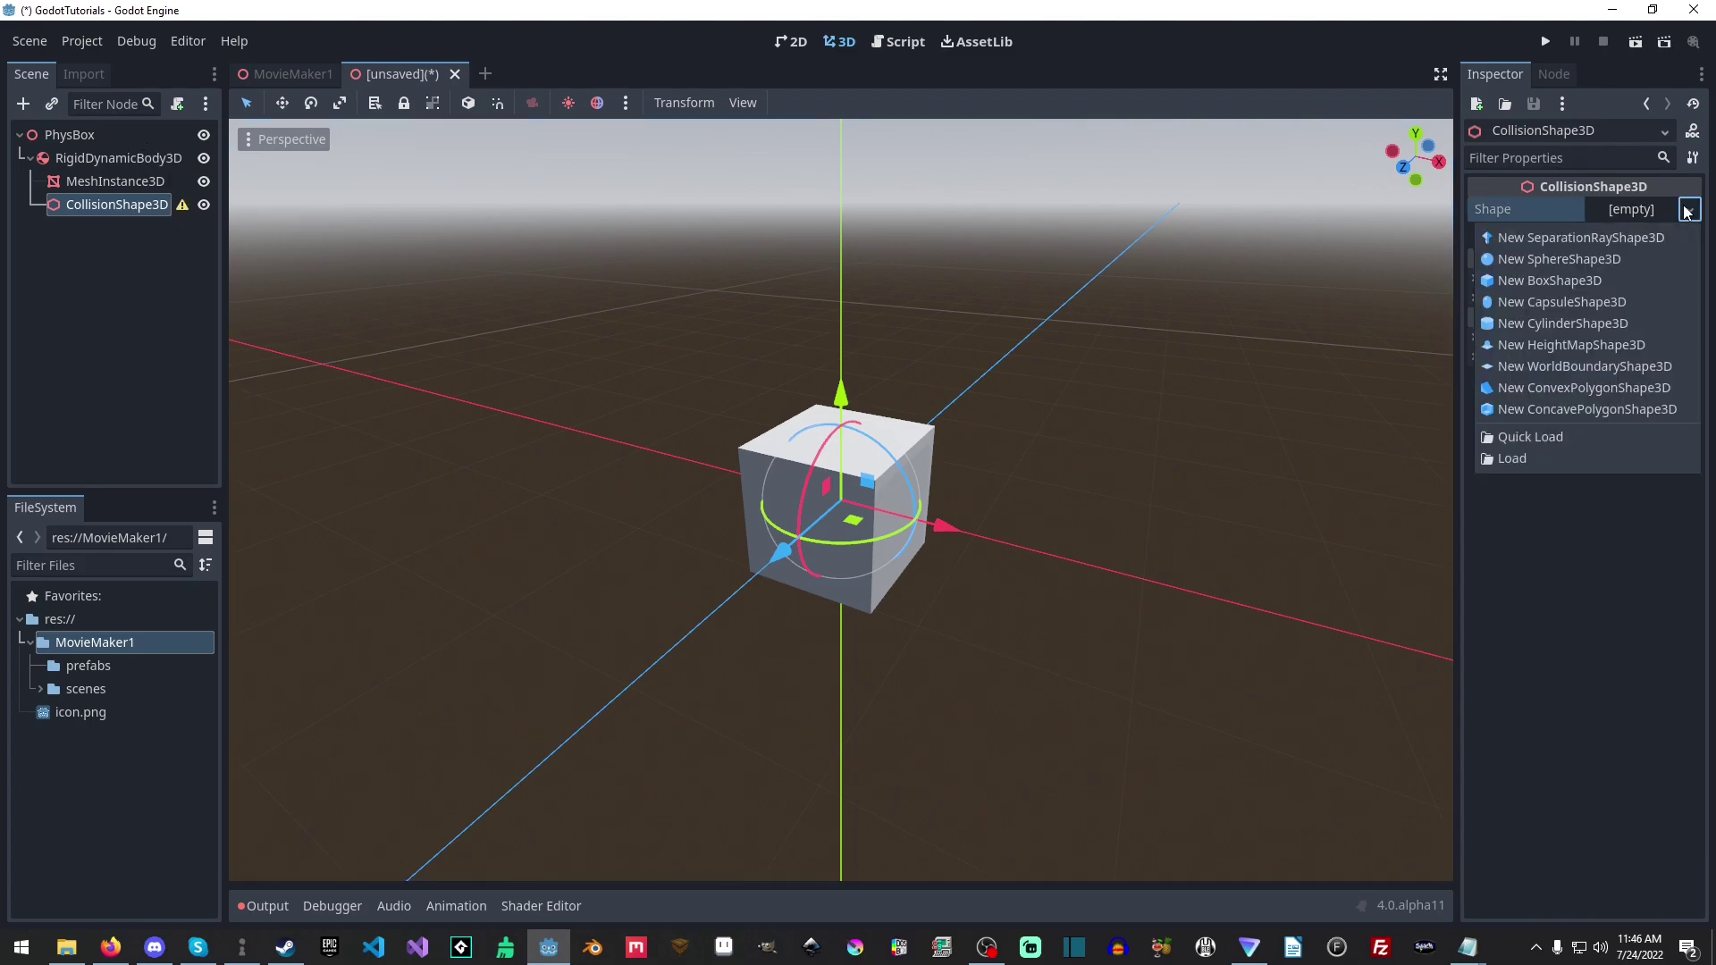
click(1627, 275)
click(148, 182)
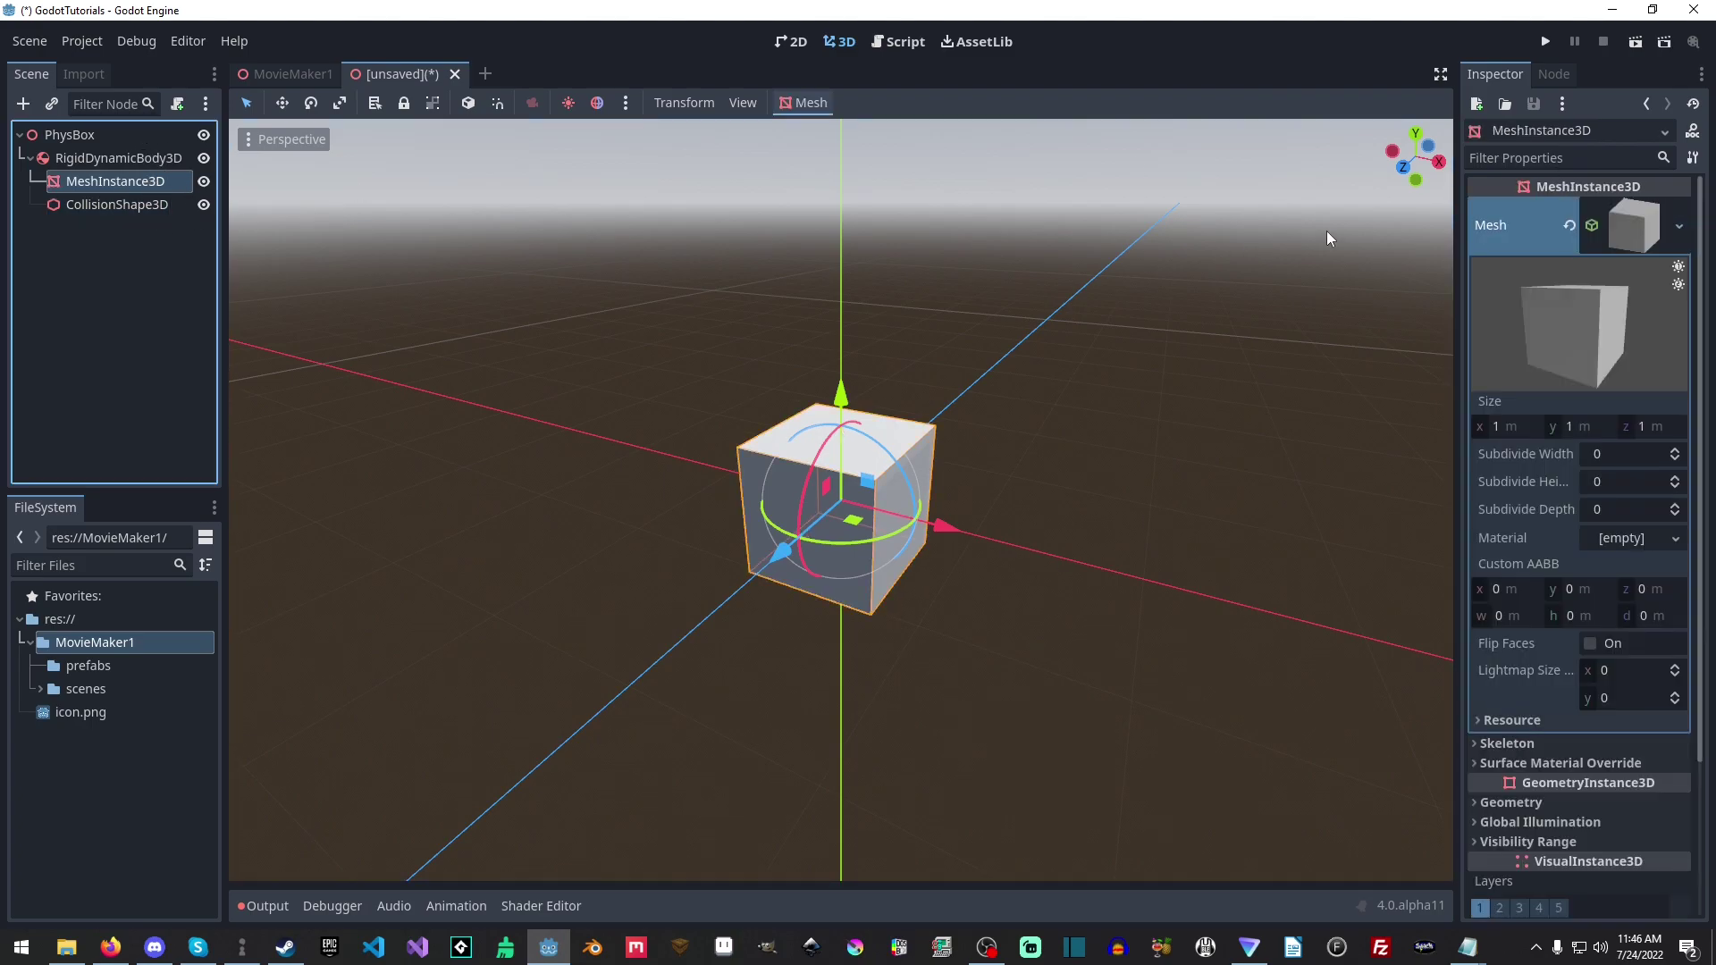
Assign the cube a new StandardMaterial3D override with red albedo colour ff363d.
click(1631, 246)
click(1658, 283)
click(1689, 306)
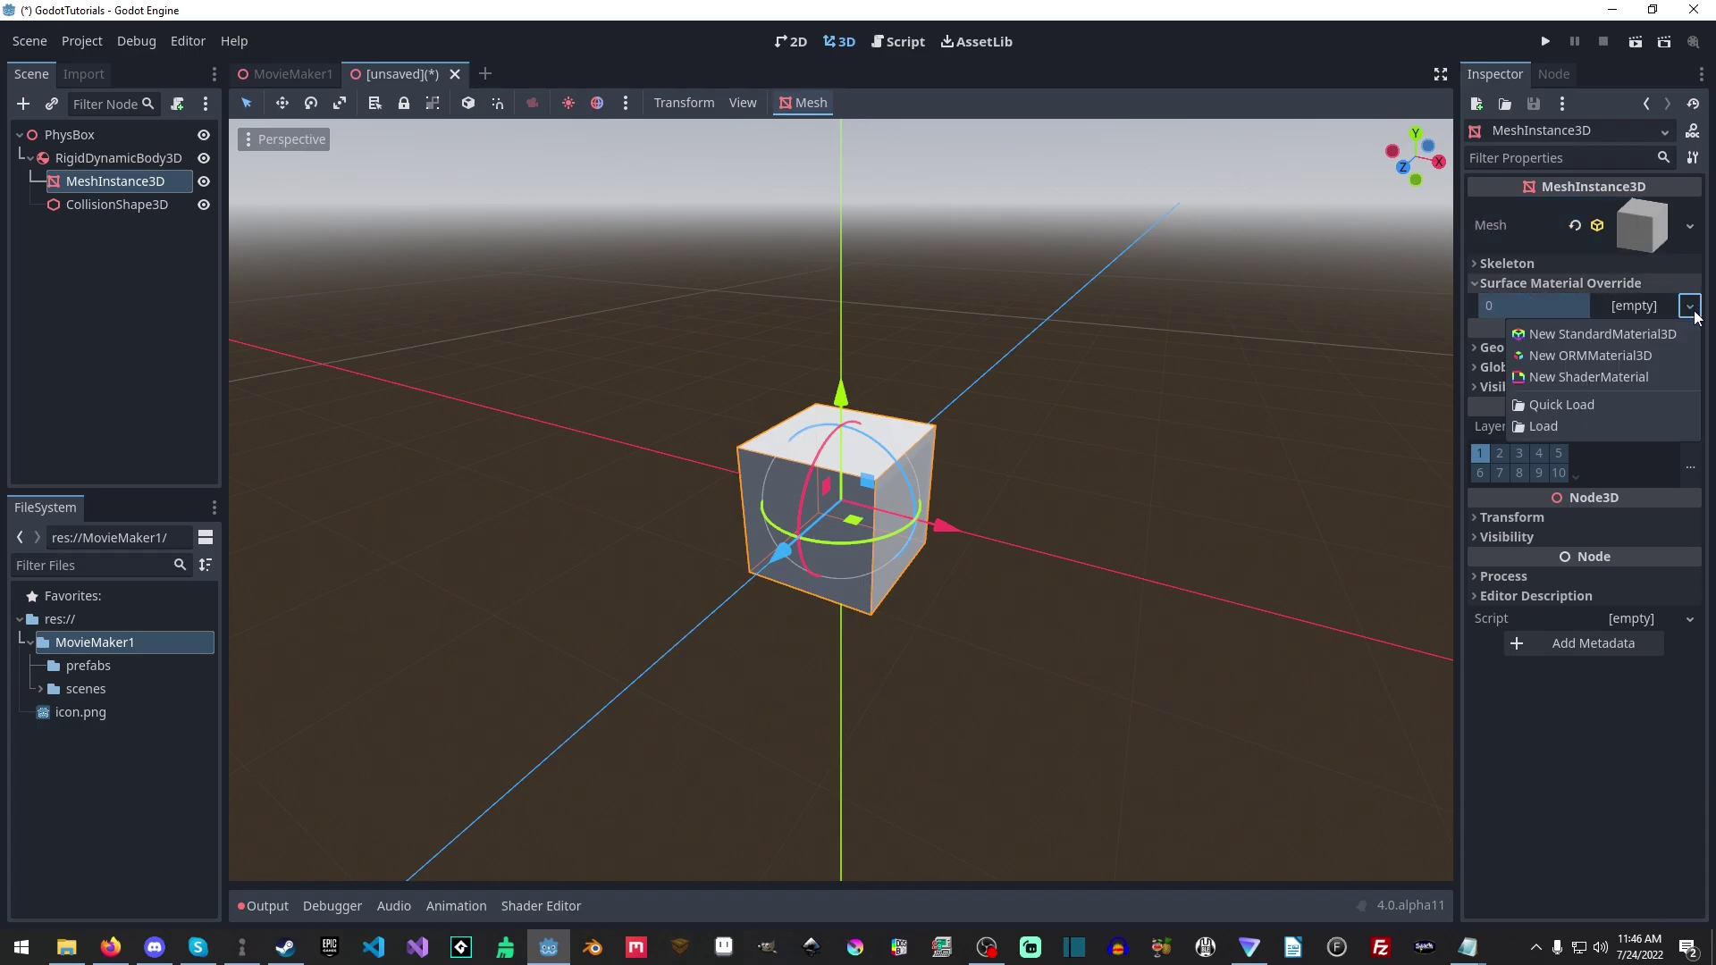
click(1611, 335)
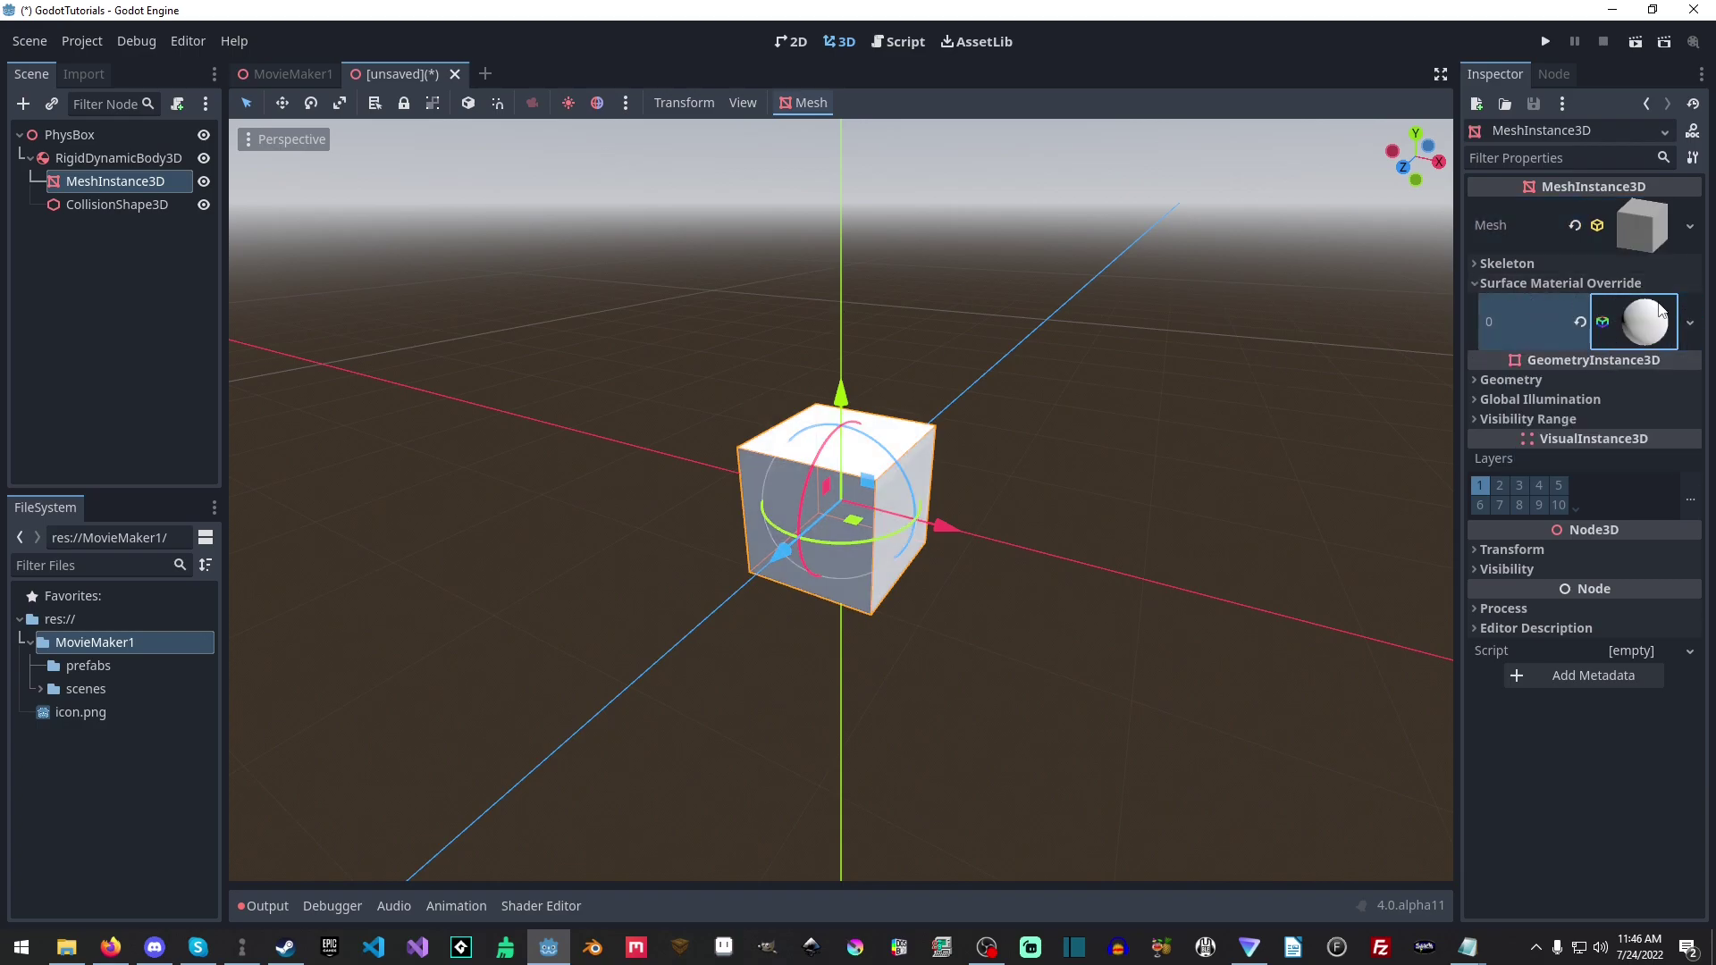
click(1618, 335)
click(1550, 608)
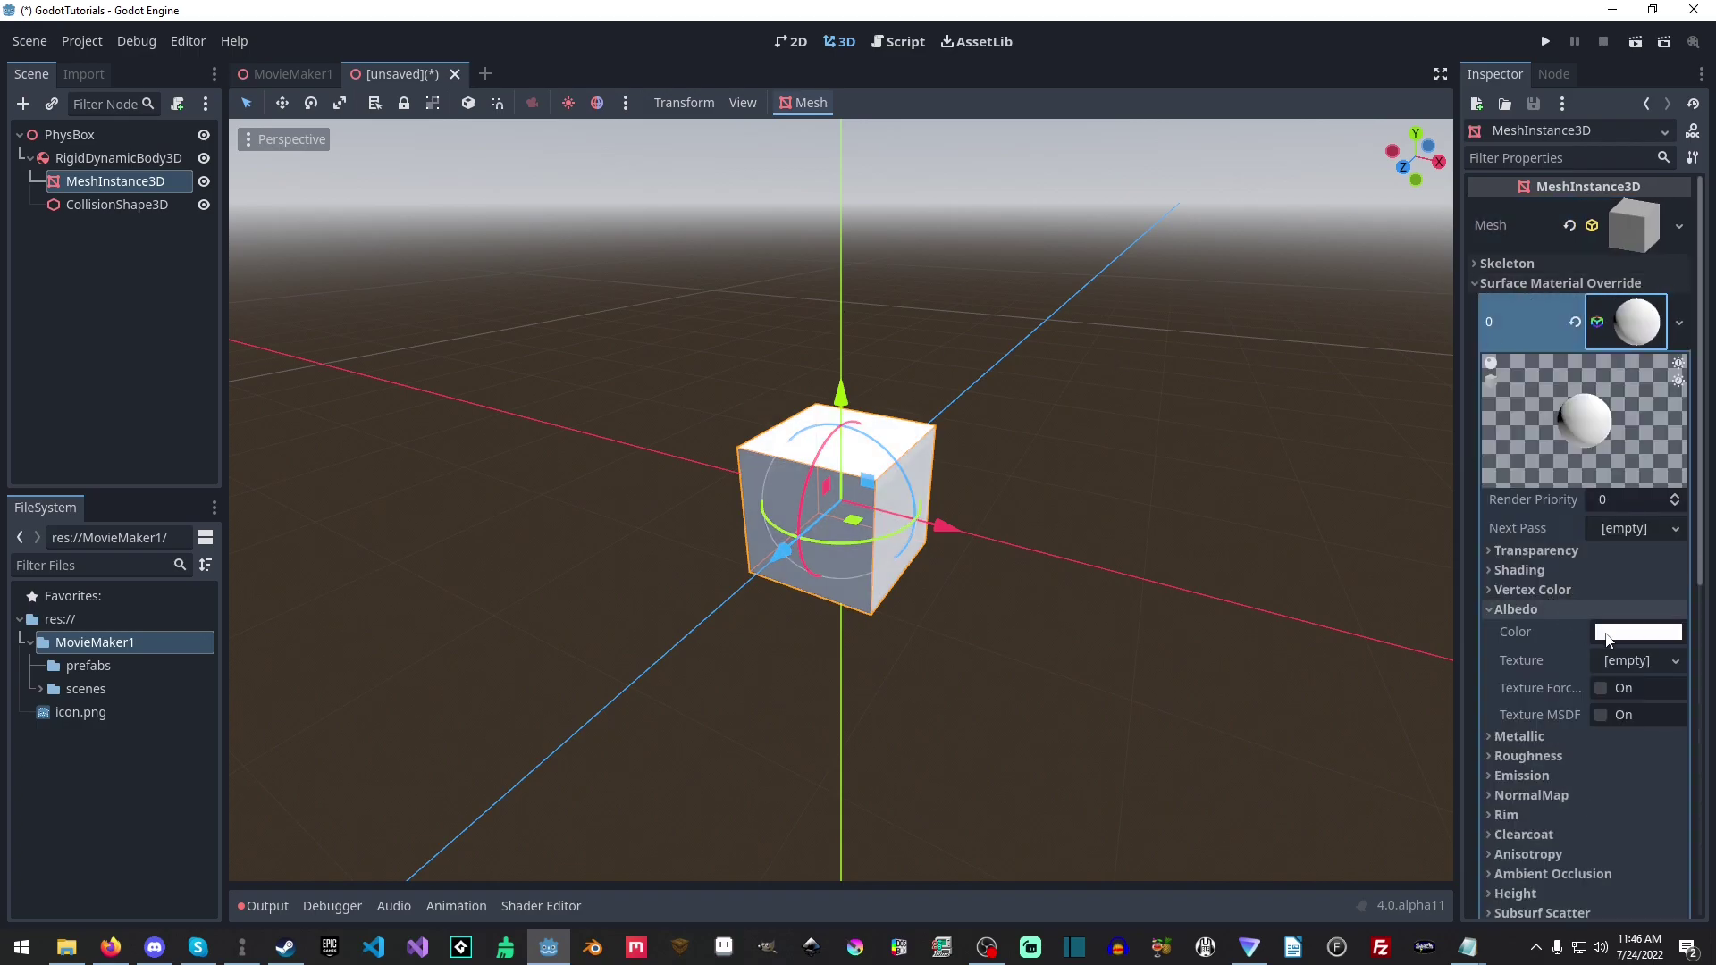
click(1639, 630)
drag(1539, 290, 1622, 267)
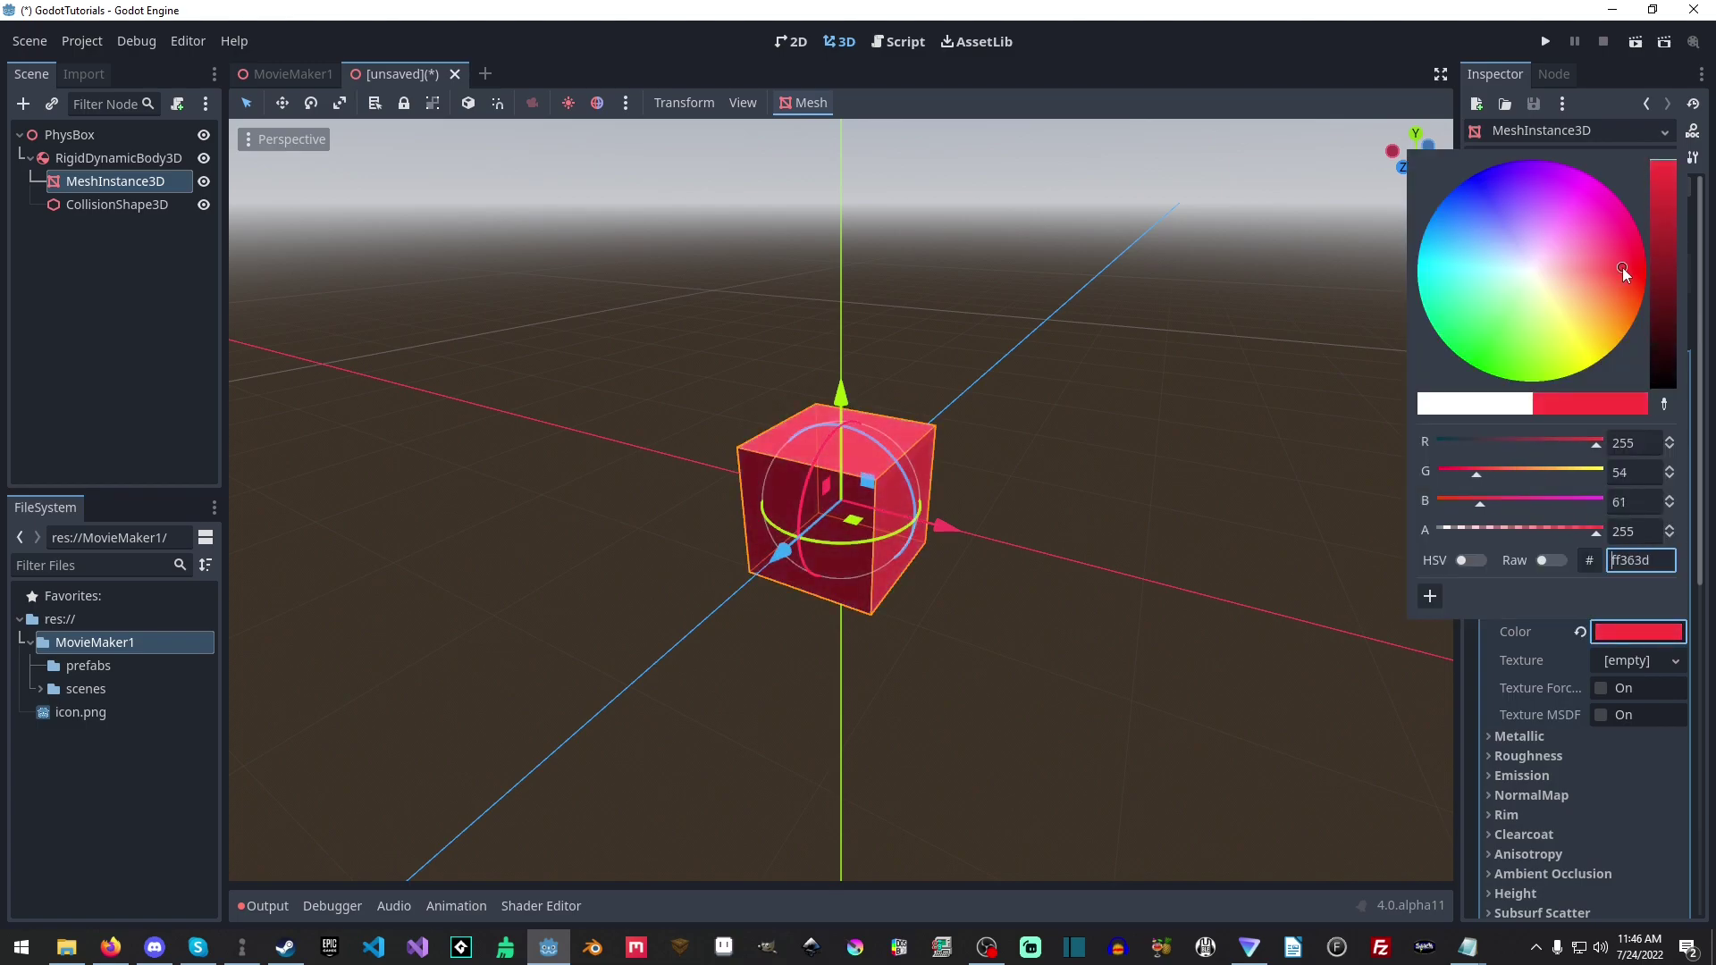
click(985, 379)
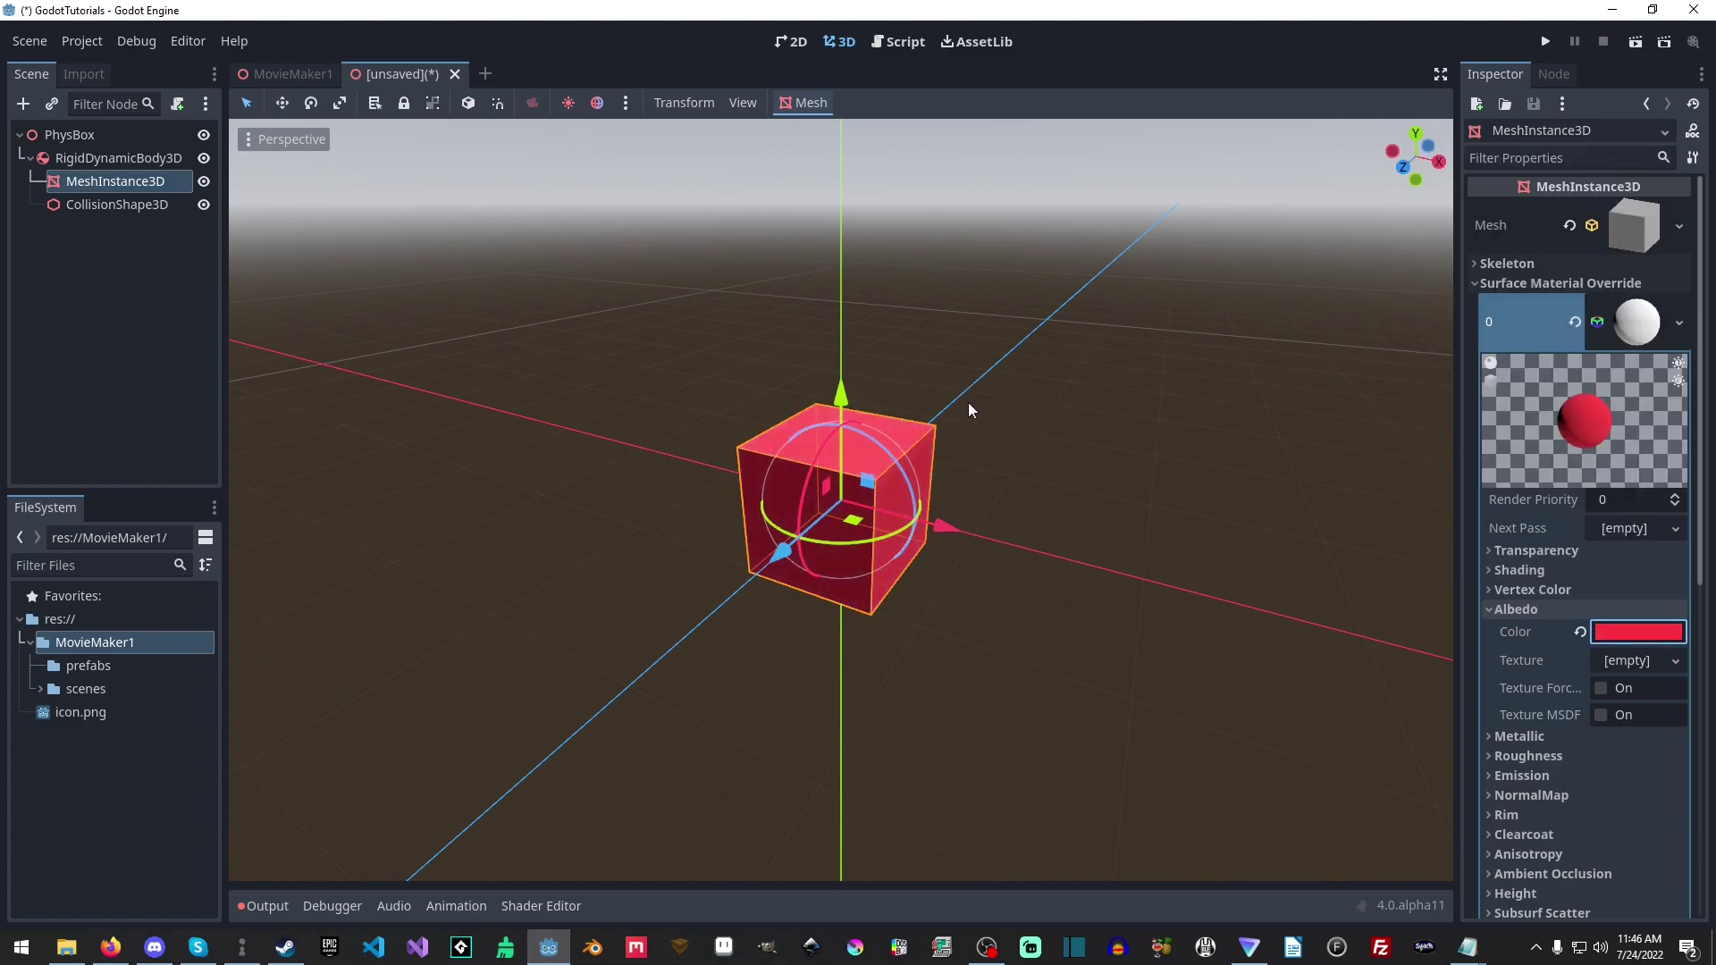
Save the box scene as phys_box.tscn in the prefabs folder and close its tab.
key(ctrl+s)
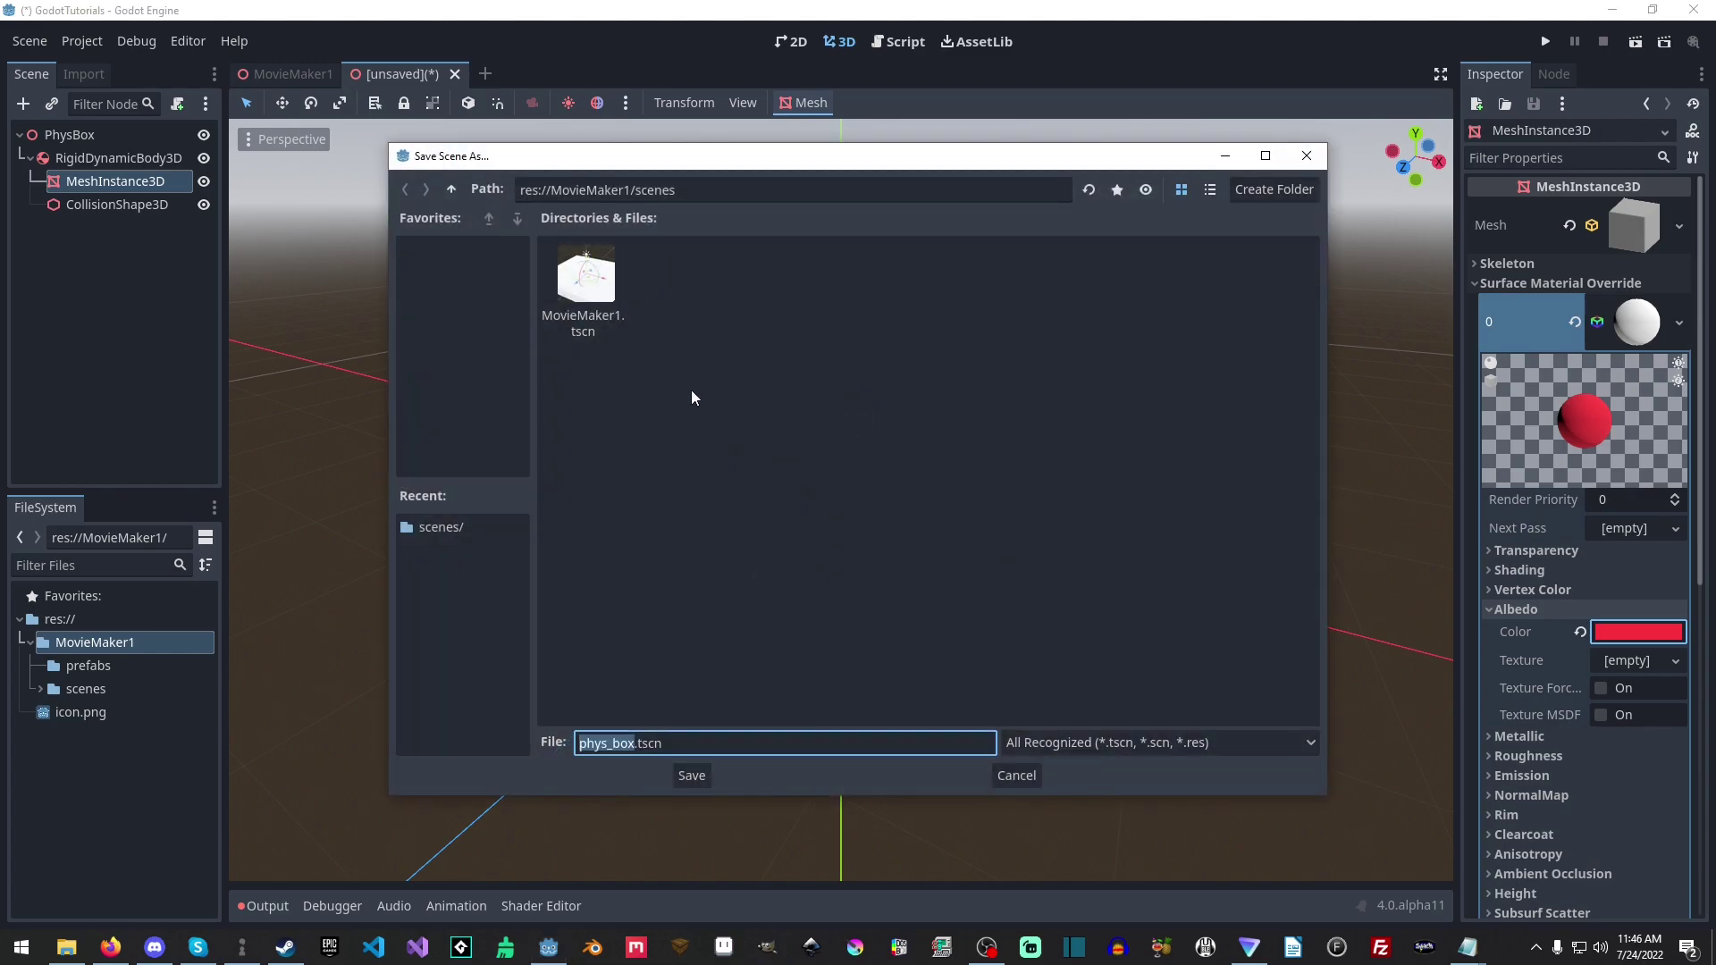
click(456, 529)
click(453, 189)
double_click(598, 266)
click(691, 776)
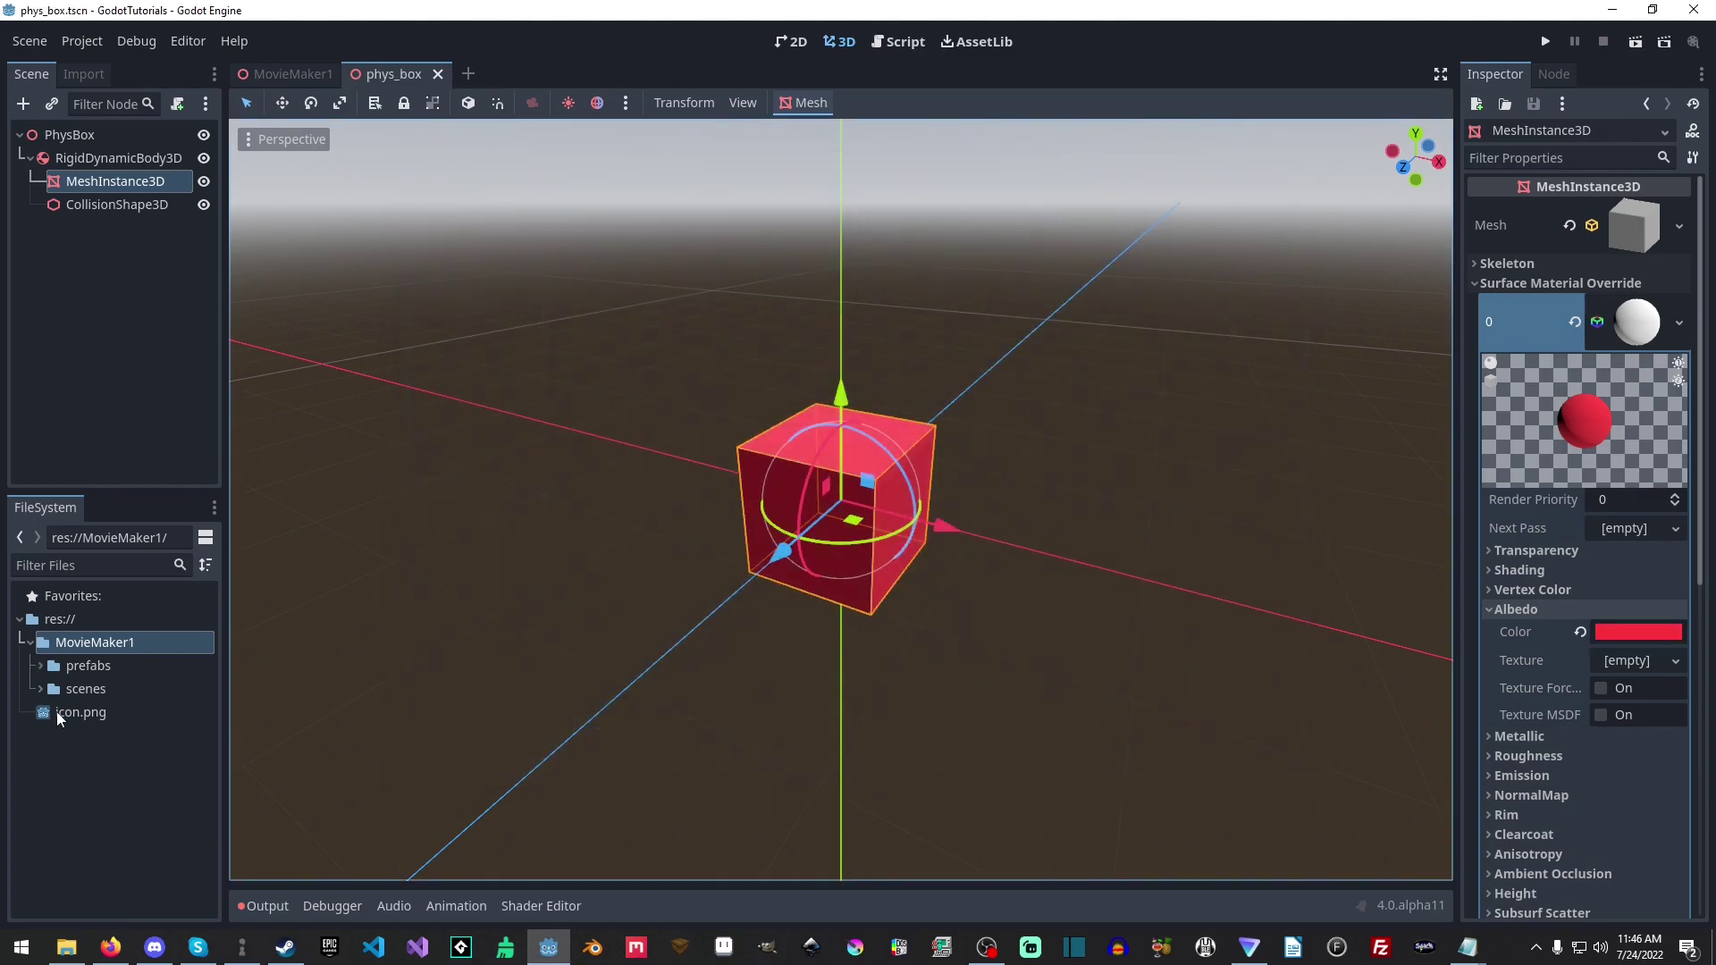
mouse_move(286, 73)
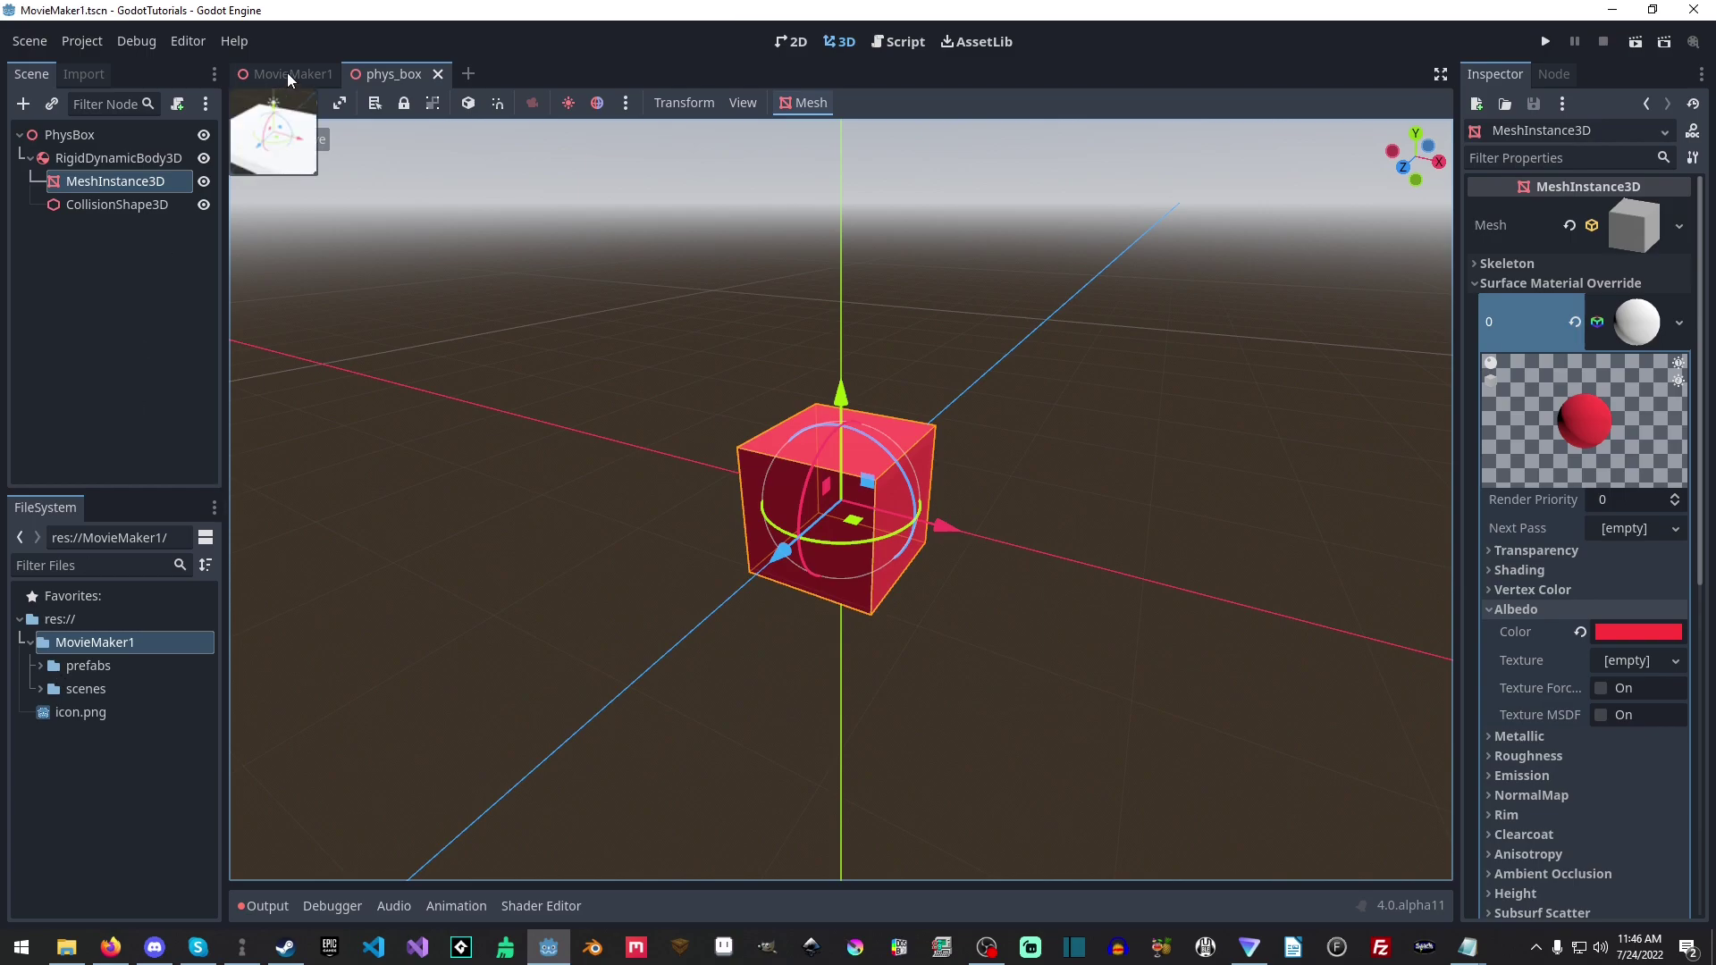
middle_click(427, 76)
click(53, 671)
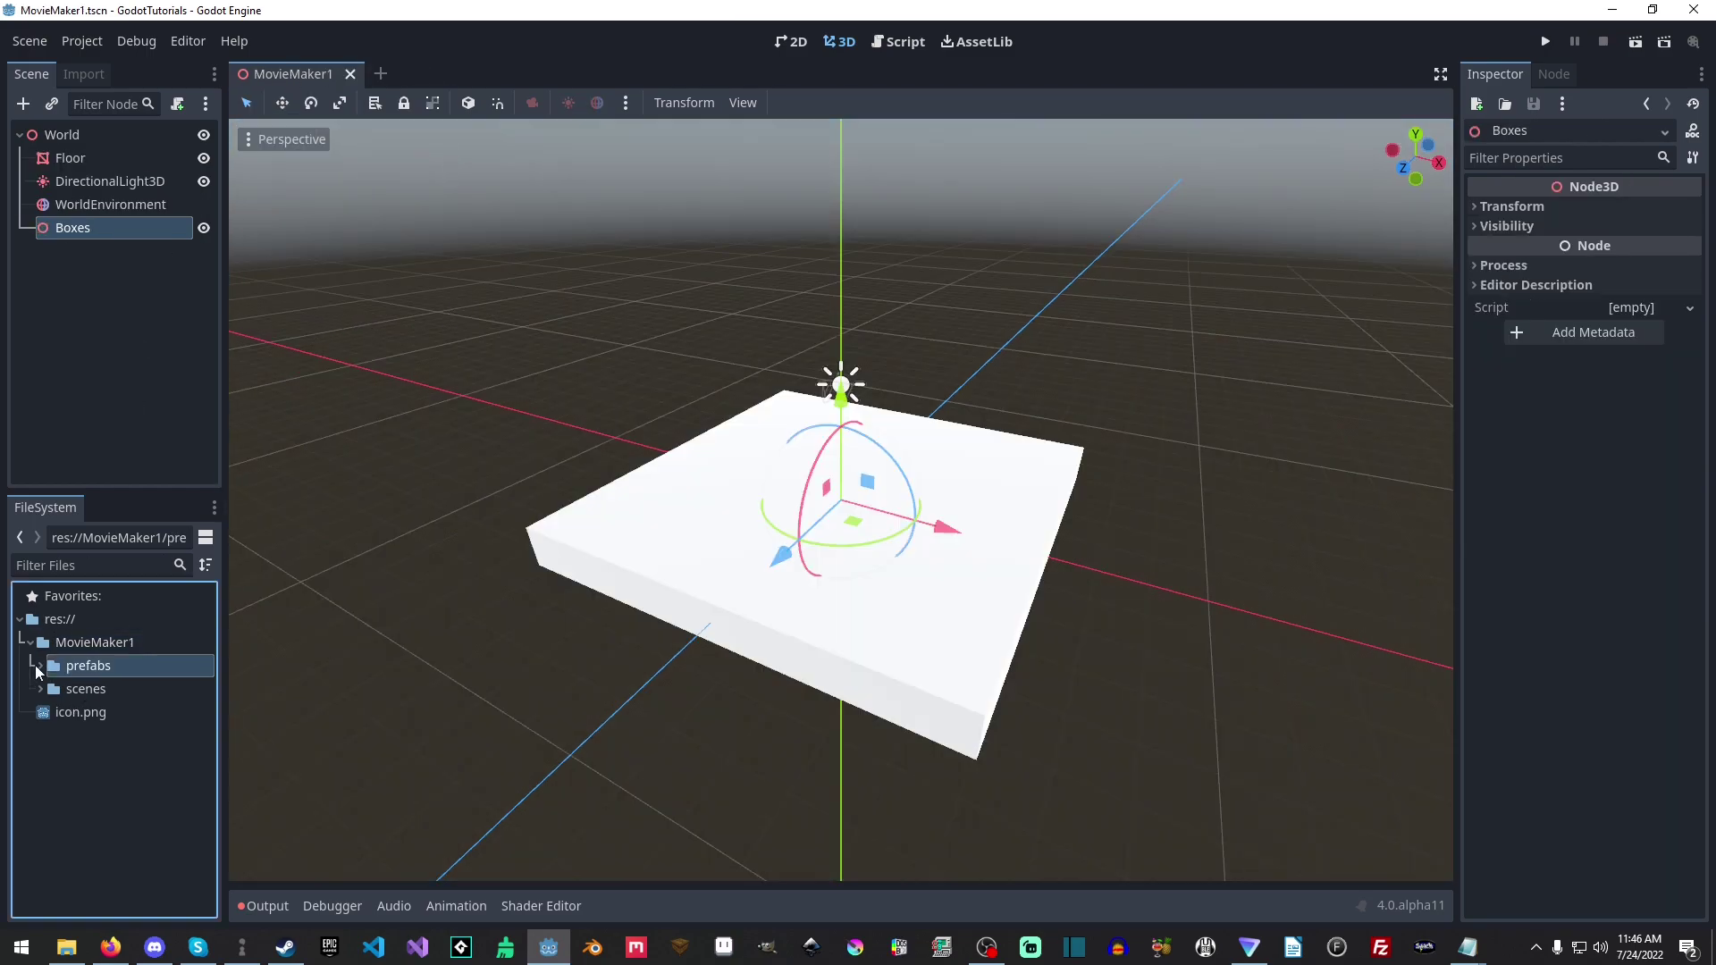
Add a phys_box.tscn instance under Boxes and raise it above the floor.
double_click(56, 664)
drag(109, 685, 98, 229)
drag(841, 398, 870, 216)
middle_drag(871, 216, 1004, 404)
Delete a misplaced duplicate, then stack a second copy of PhysBox on top of the first.
key(ctrl+d)
drag(971, 406, 990, 414)
key(Delete)
key(Return)
click(836, 368)
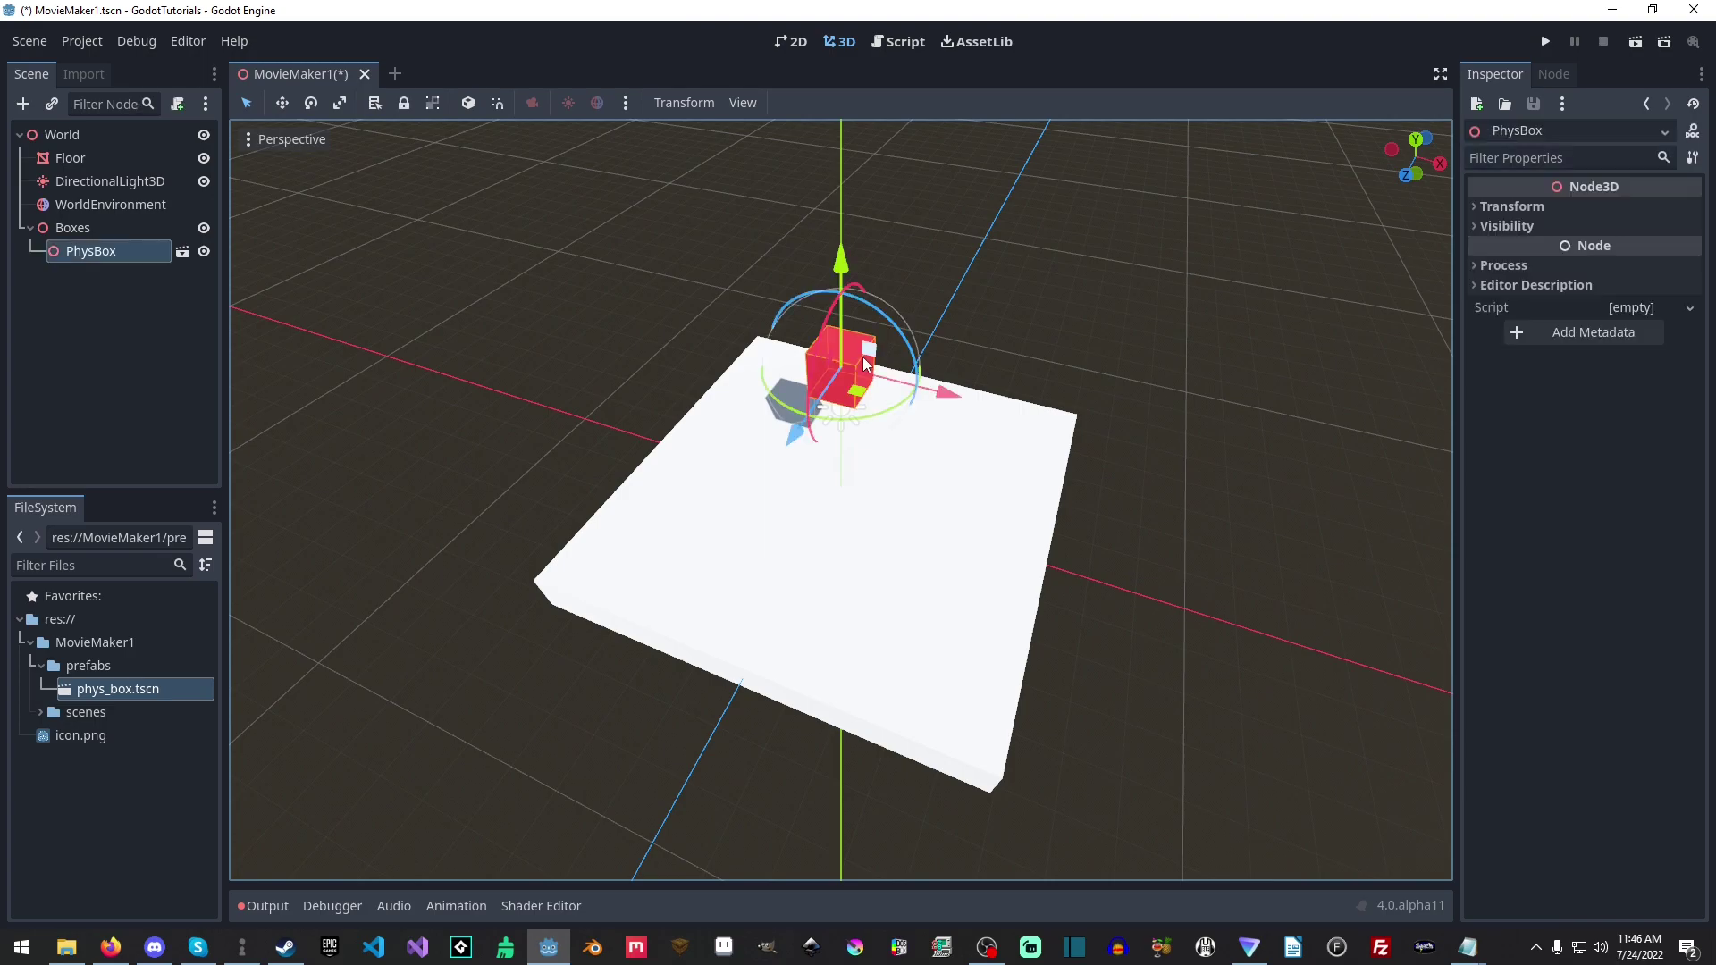
key(ctrl+d)
drag(841, 261, 851, 182)
Duplicate and lift more copies one unit at a time until seven boxes form the tower.
middle_drag(1072, 268, 1028, 429)
key(ctrl+d)
drag(835, 357, 837, 143)
key(ctrl+d)
key(ctrl+d)
key(ctrl+d)
scroll(850, 250, down, 3)
key(ctrl+d)
drag(836, 215, 842, 142)
click(1073, 415)
middle_drag(1073, 415, 1125, 456)
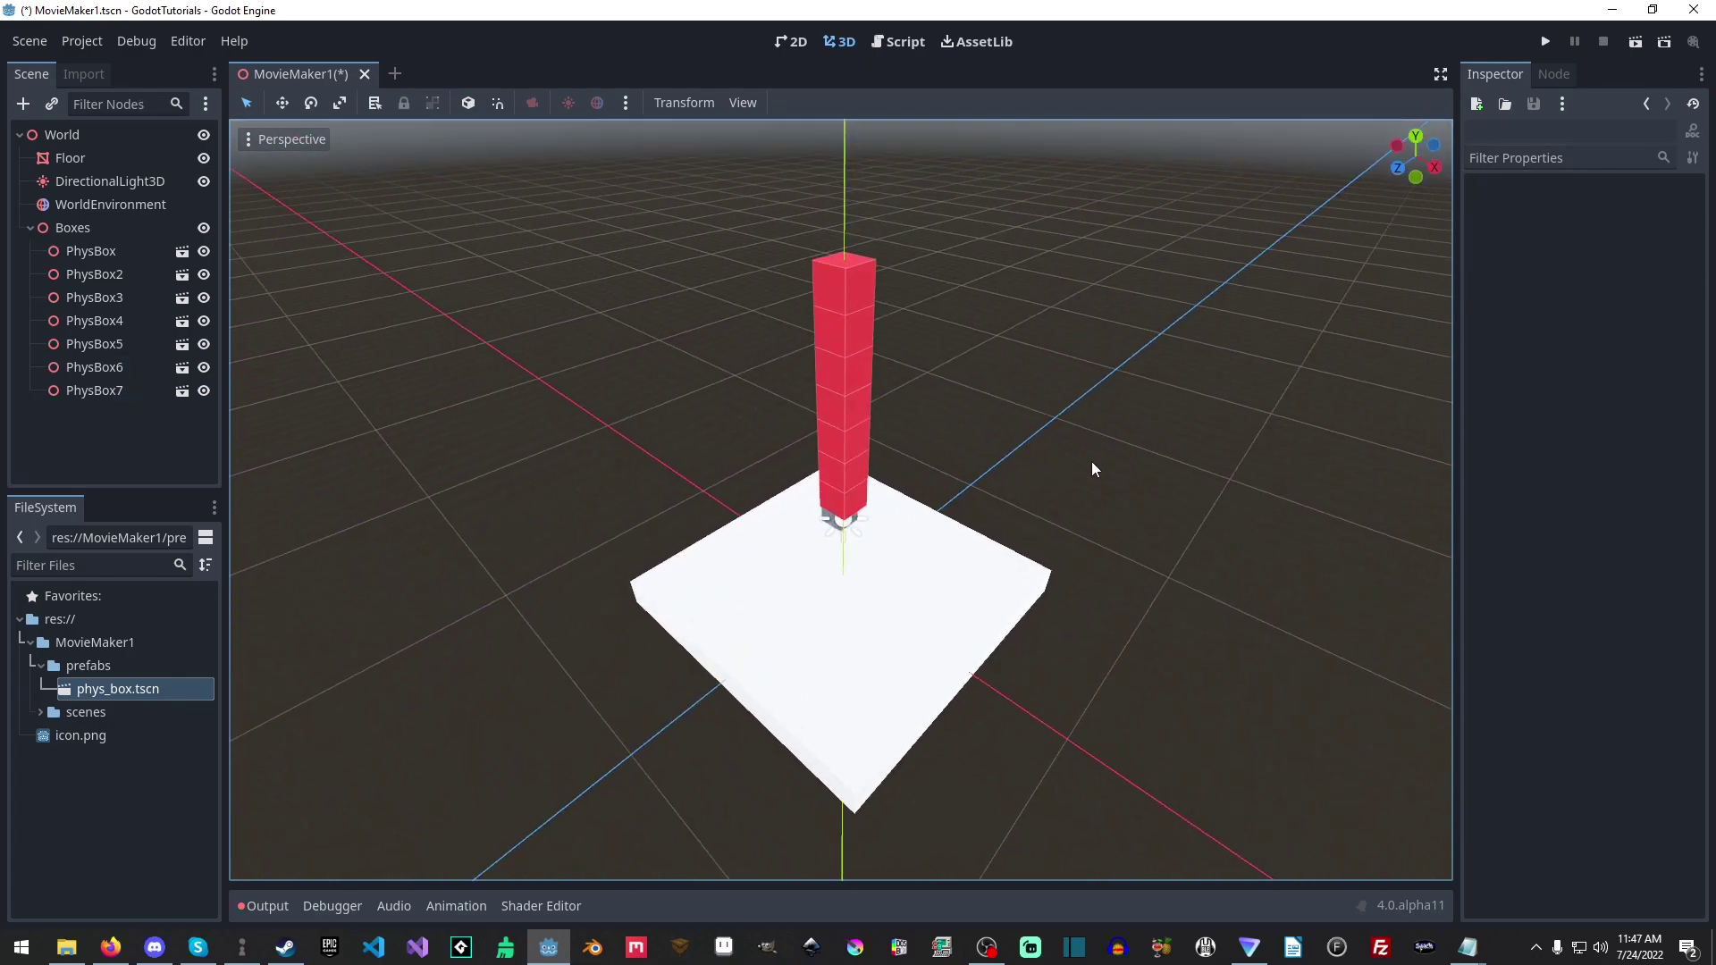
Add a Camera3D under World and move it above Boxes in the hierarchy.
click(89, 135)
key(ctrl+a)
text(camer)
key(Return)
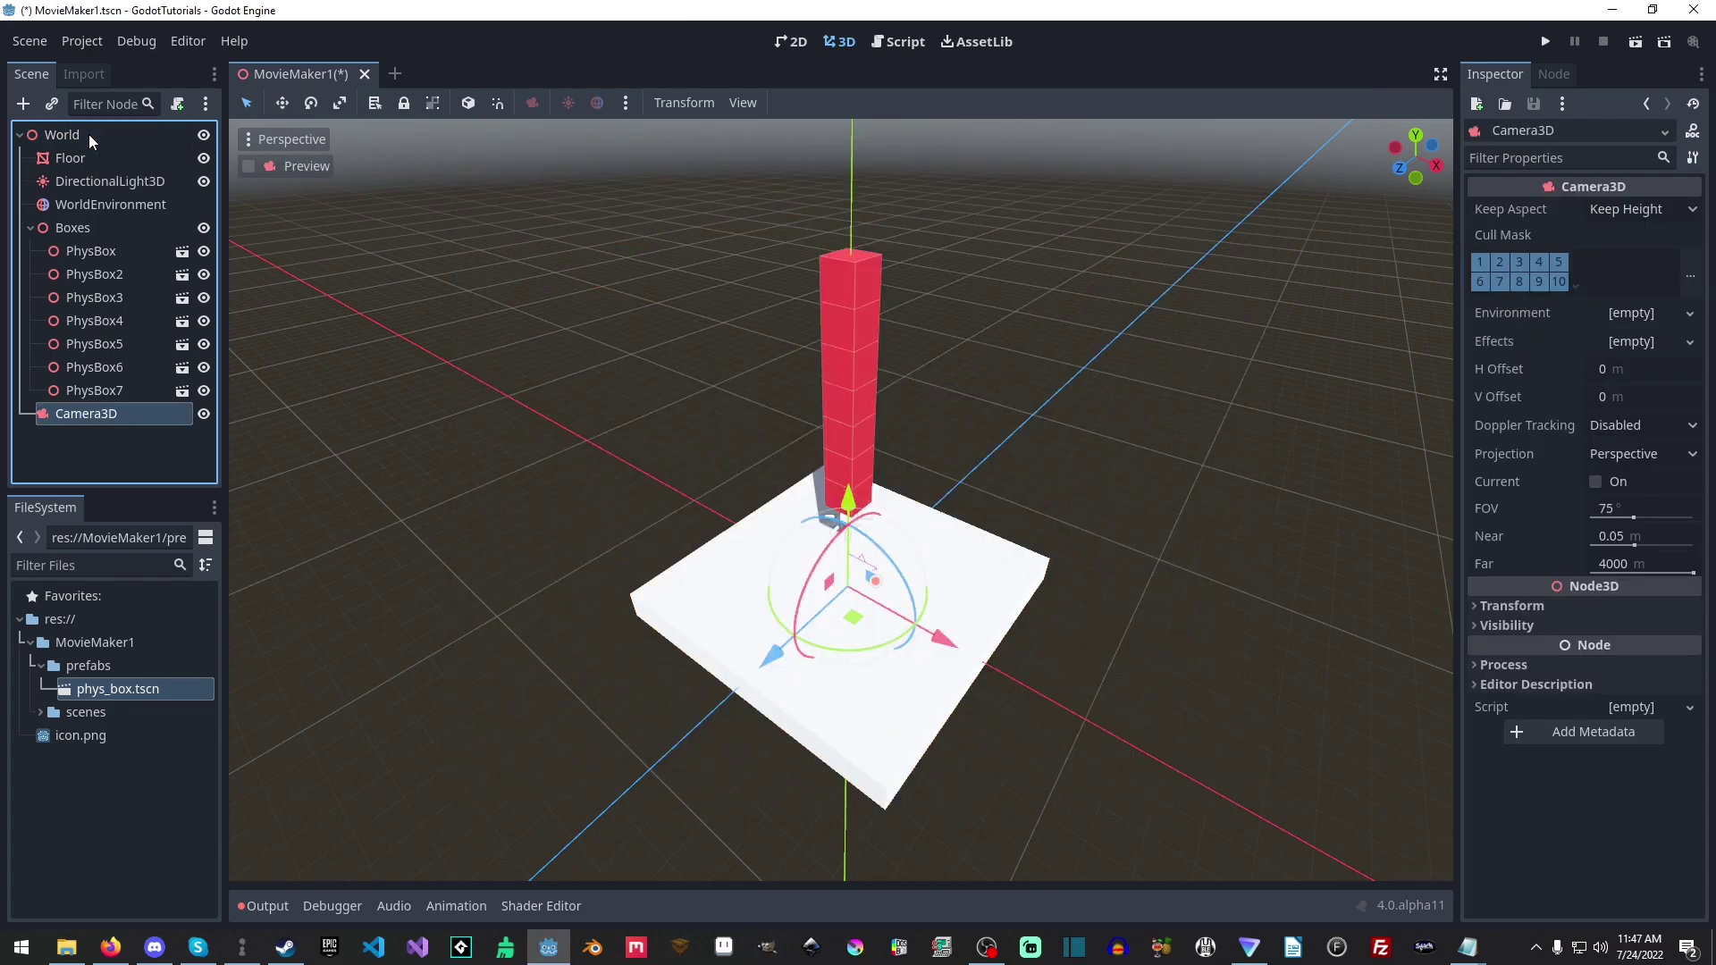
click(30, 228)
drag(94, 251, 110, 218)
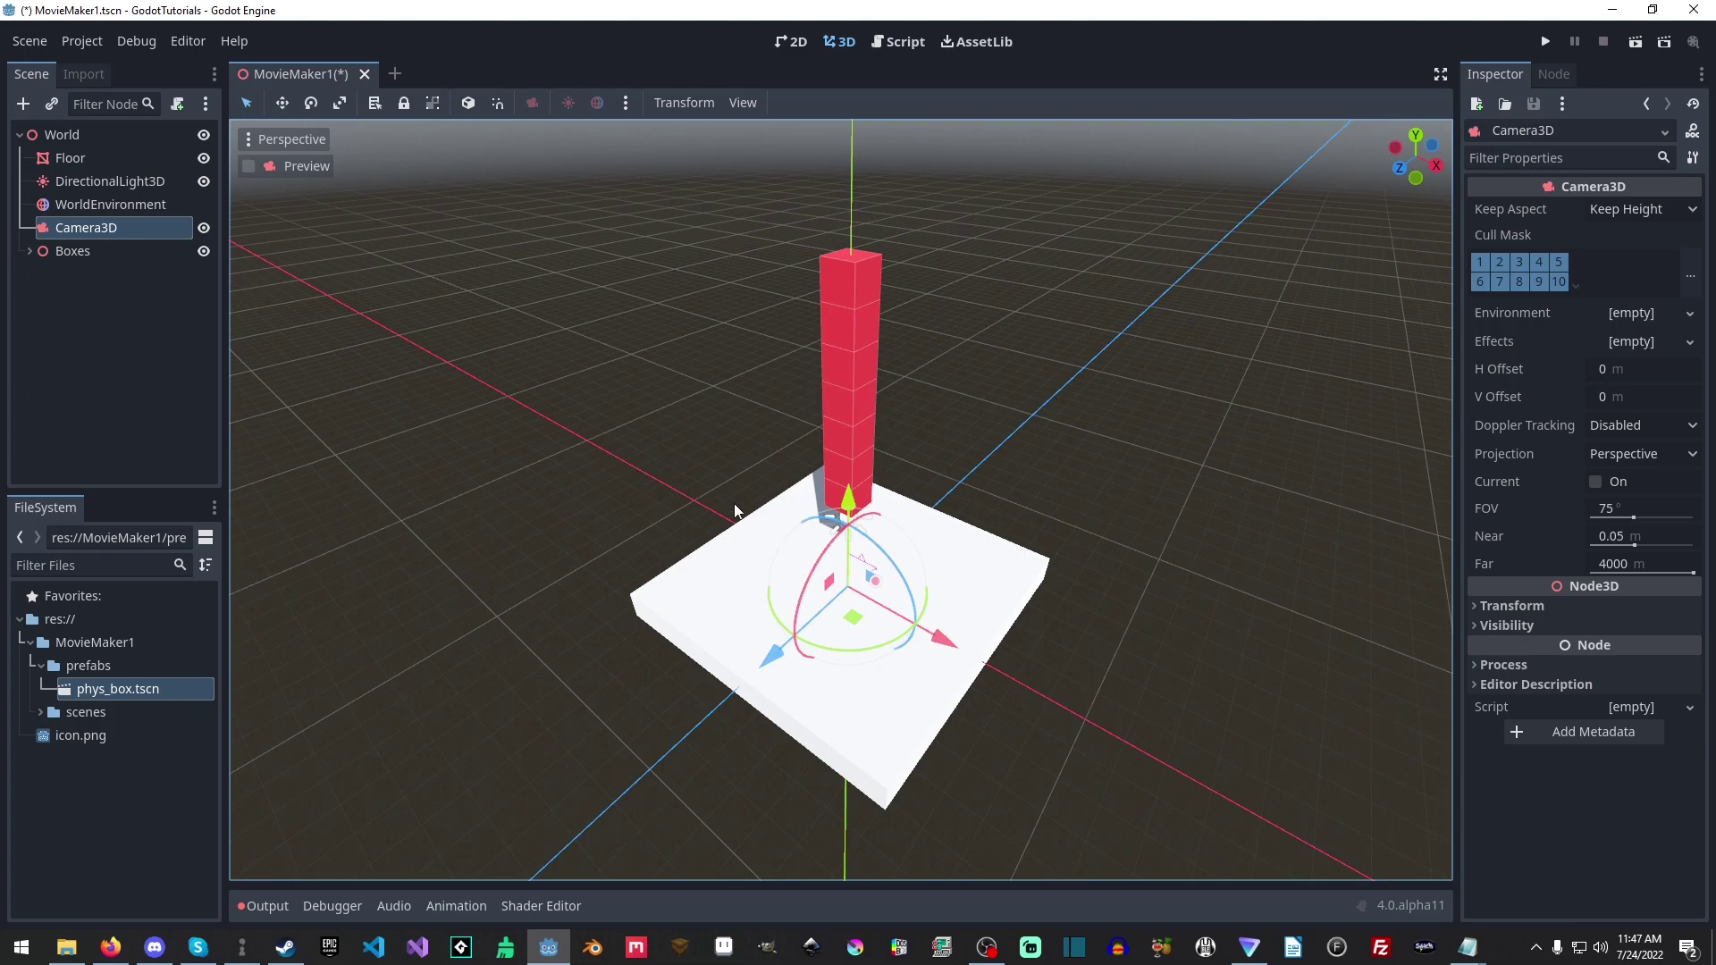
Preview the camera in a split view, move it back on Z, raise it 5 units, tilt it down 15°.
key(ctrl+2)
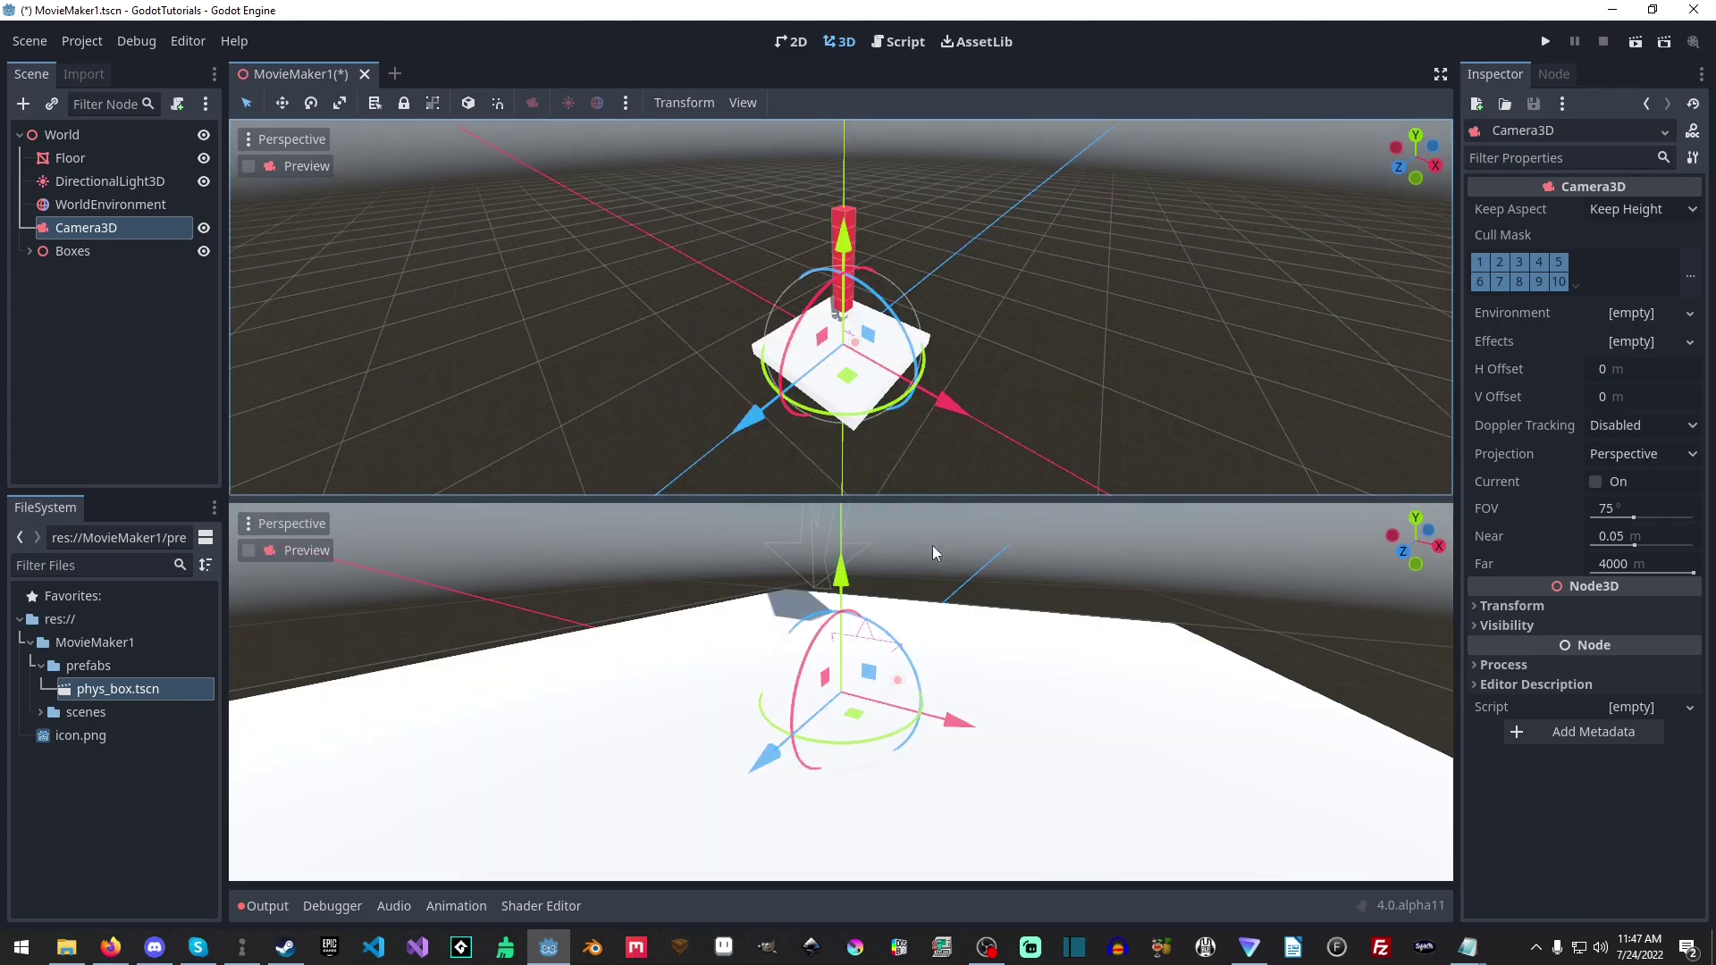
click(248, 551)
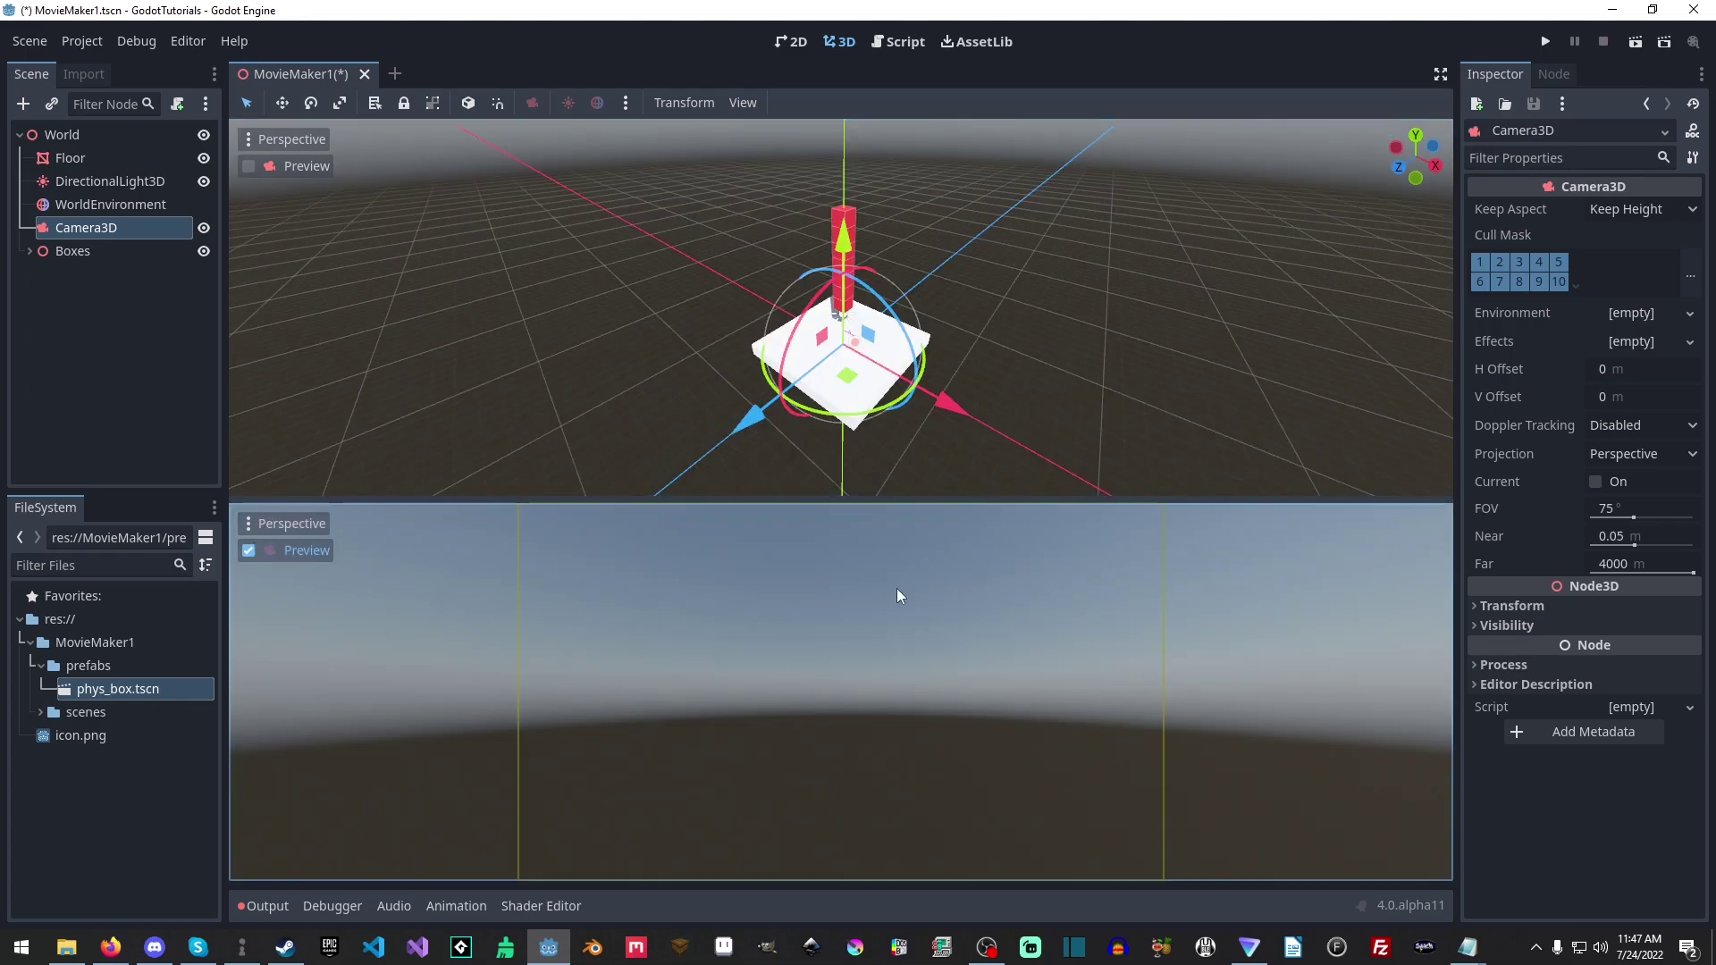
drag(749, 417, 594, 525)
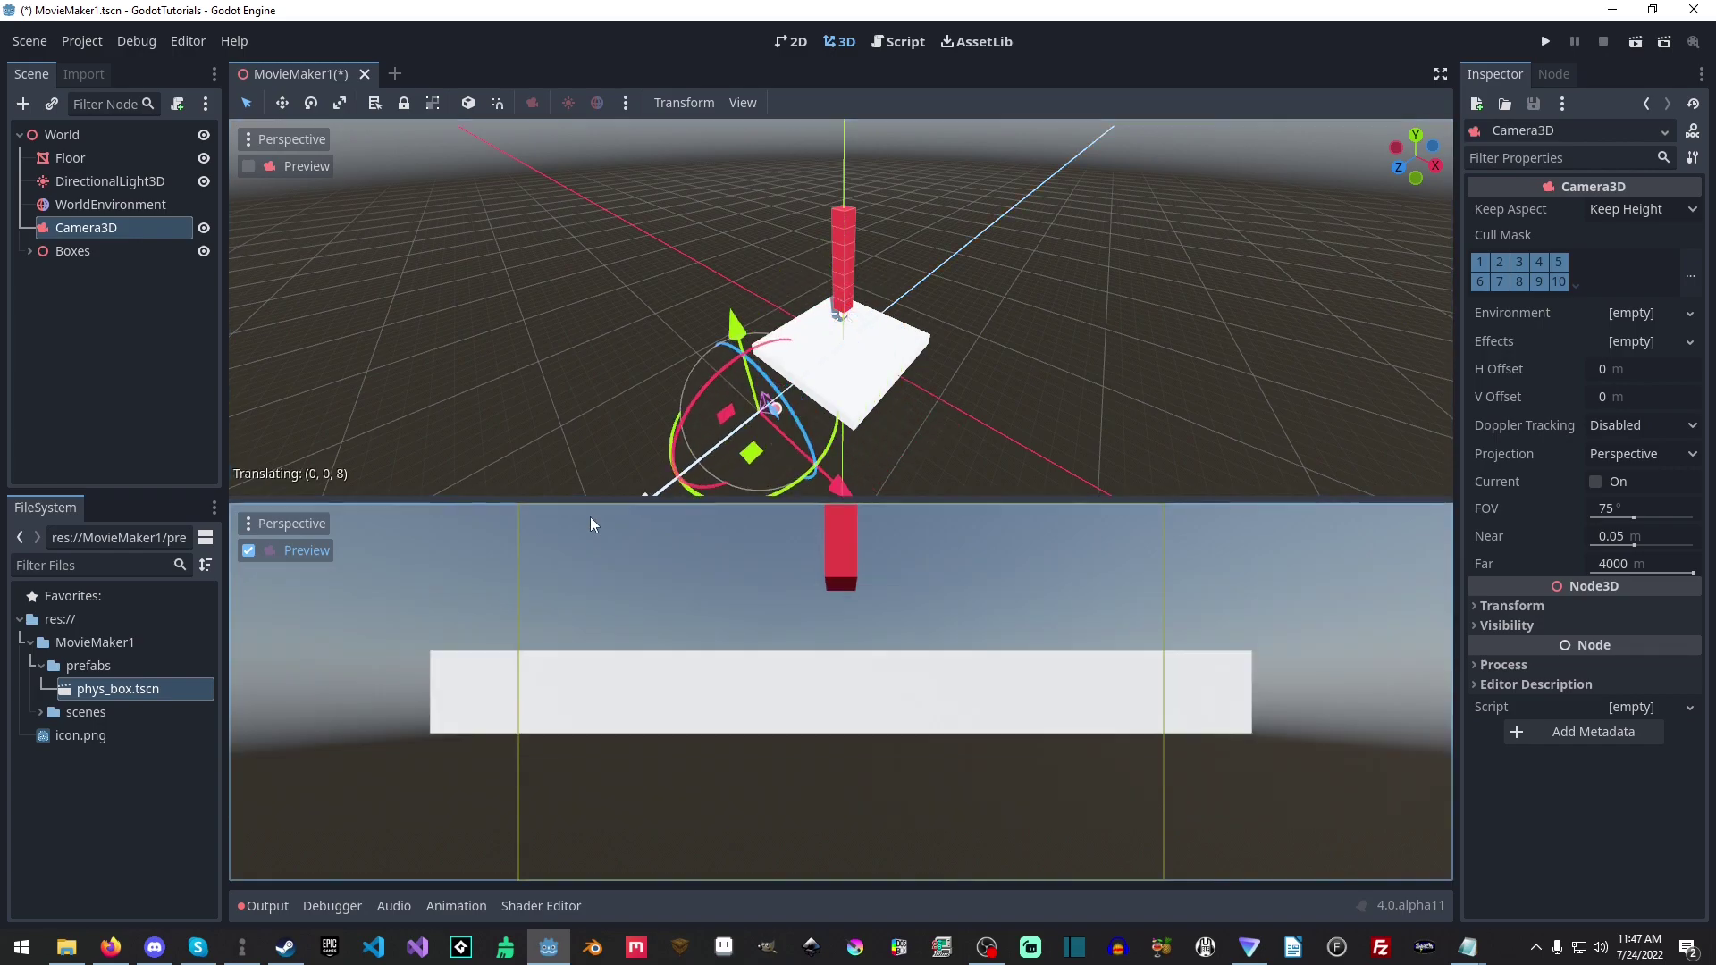
drag(695, 318, 718, 225)
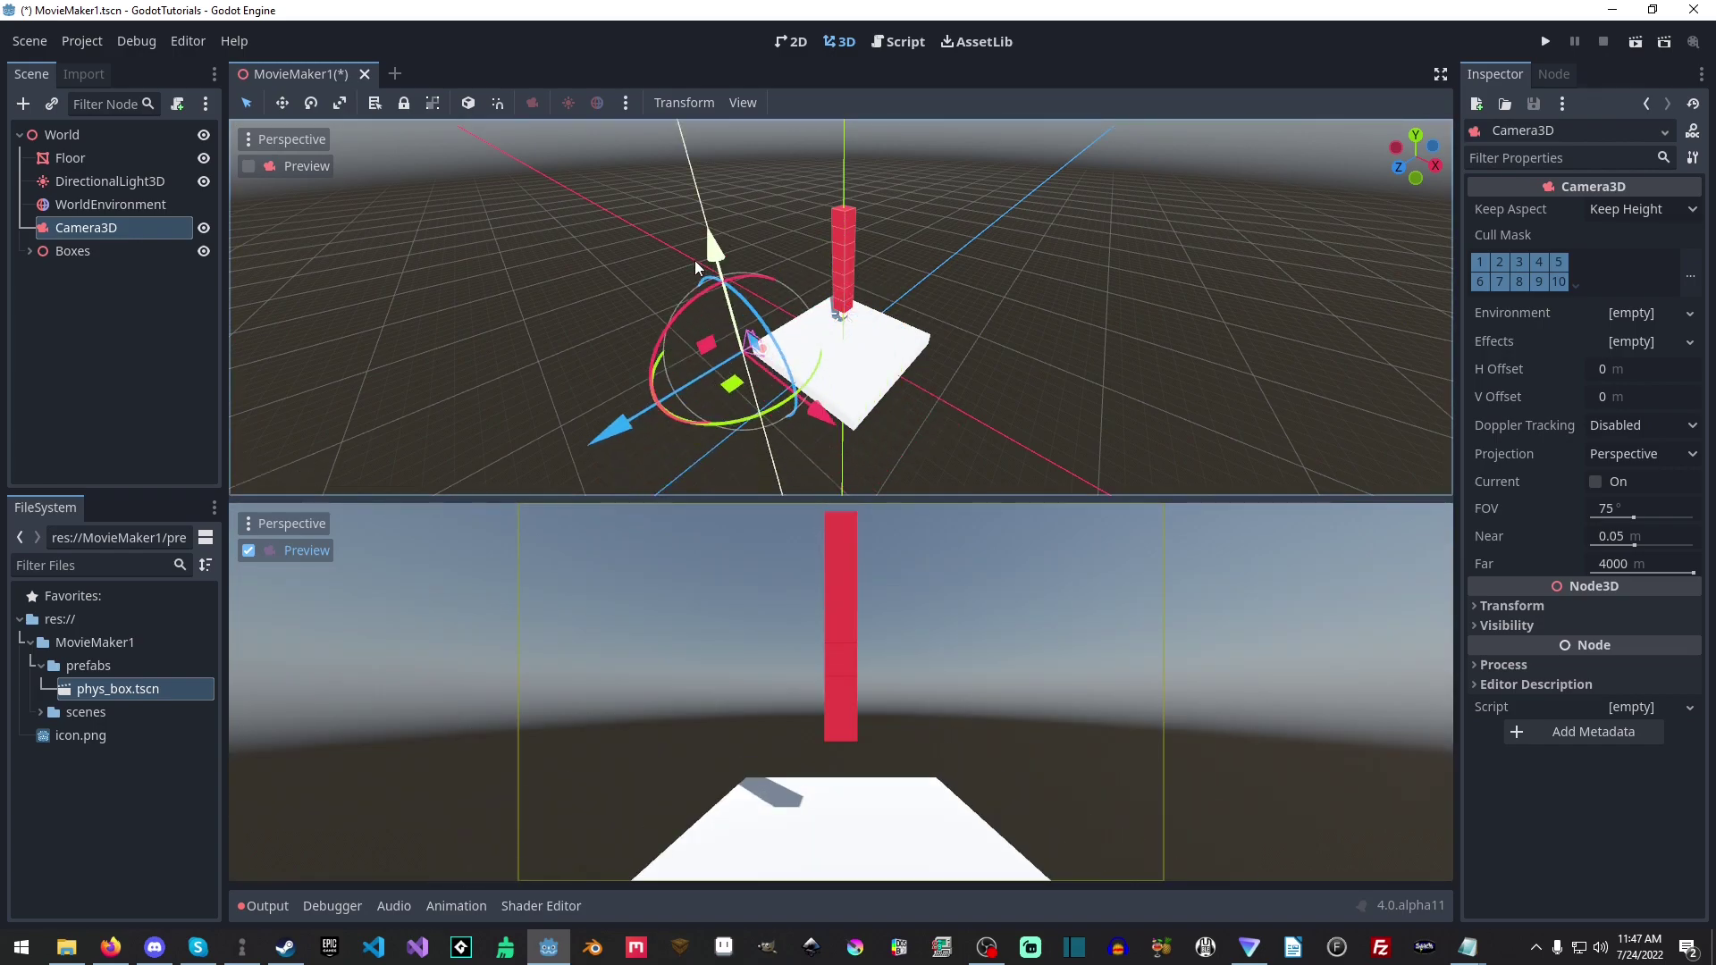
drag(681, 313, 704, 293)
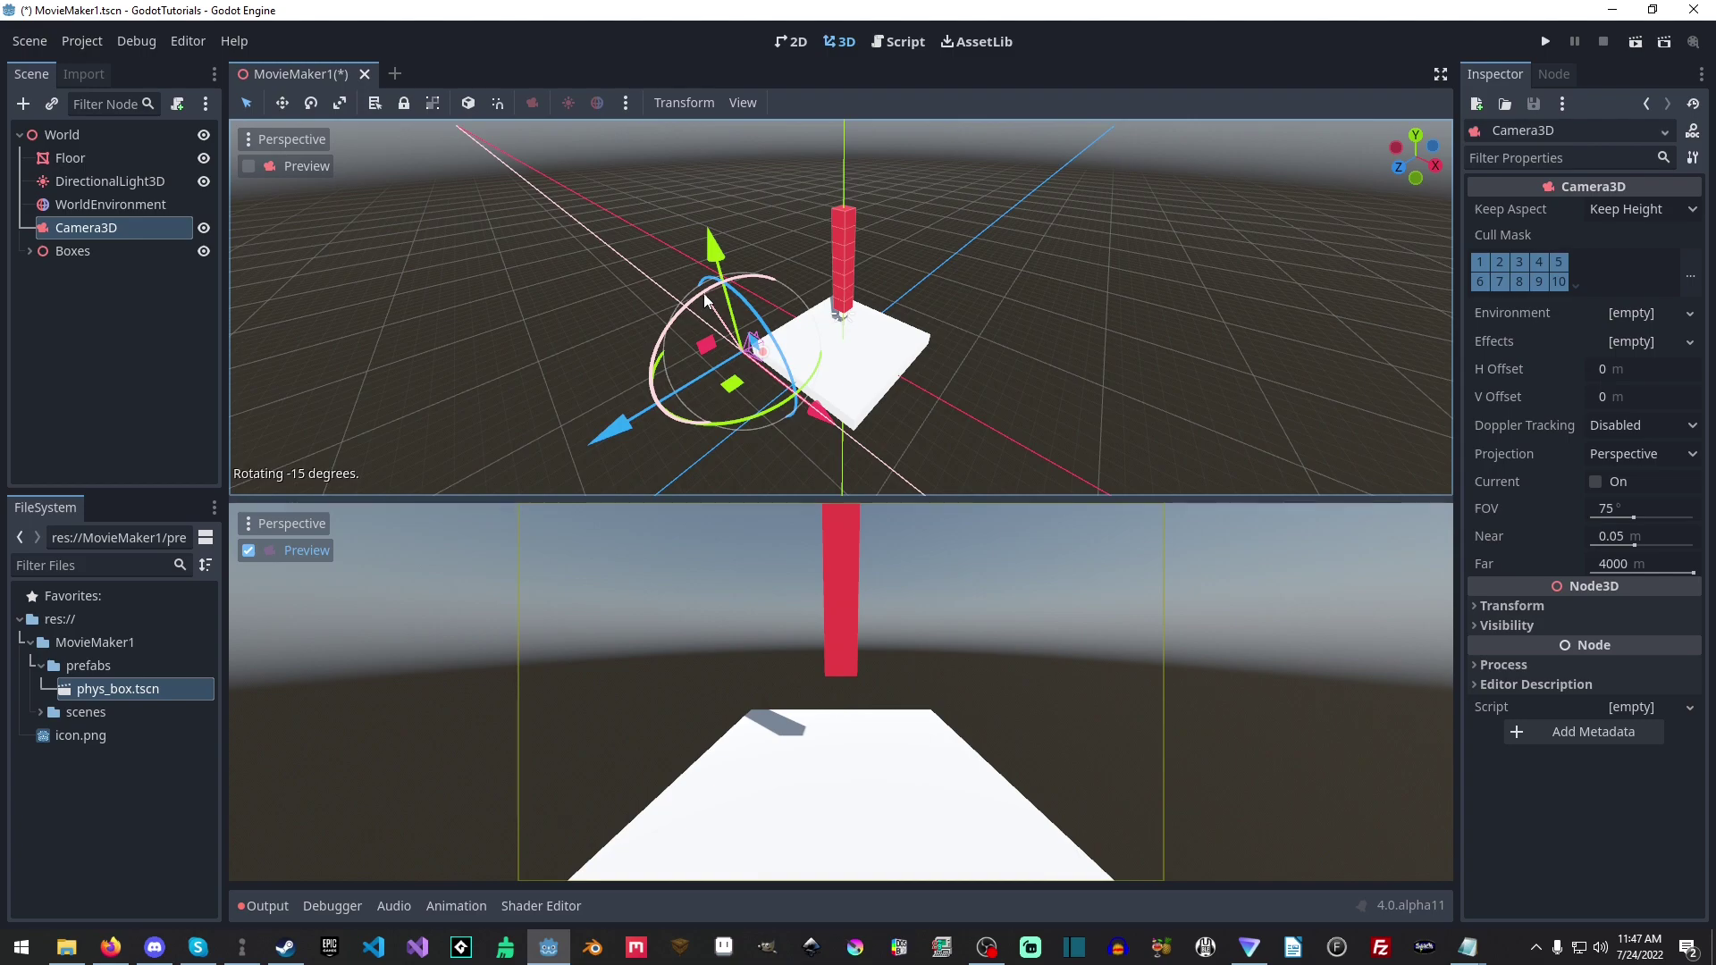
Run the project, setting the current scene as the main scene, then close the game.
click(1545, 42)
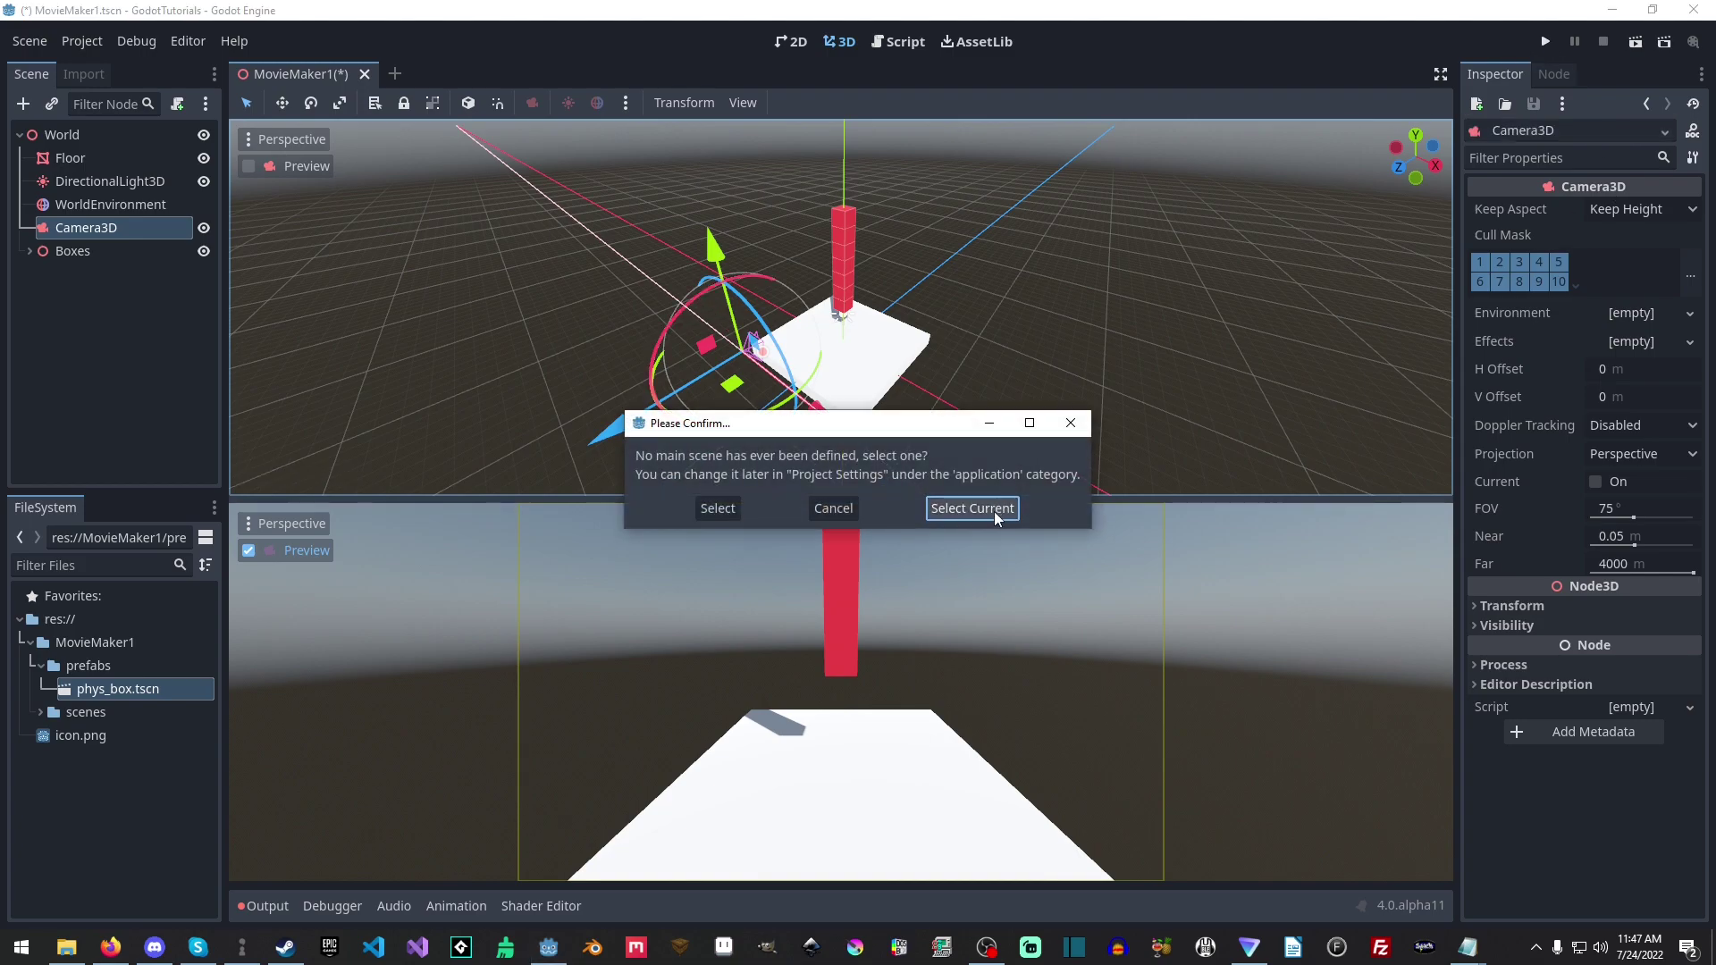
click(992, 513)
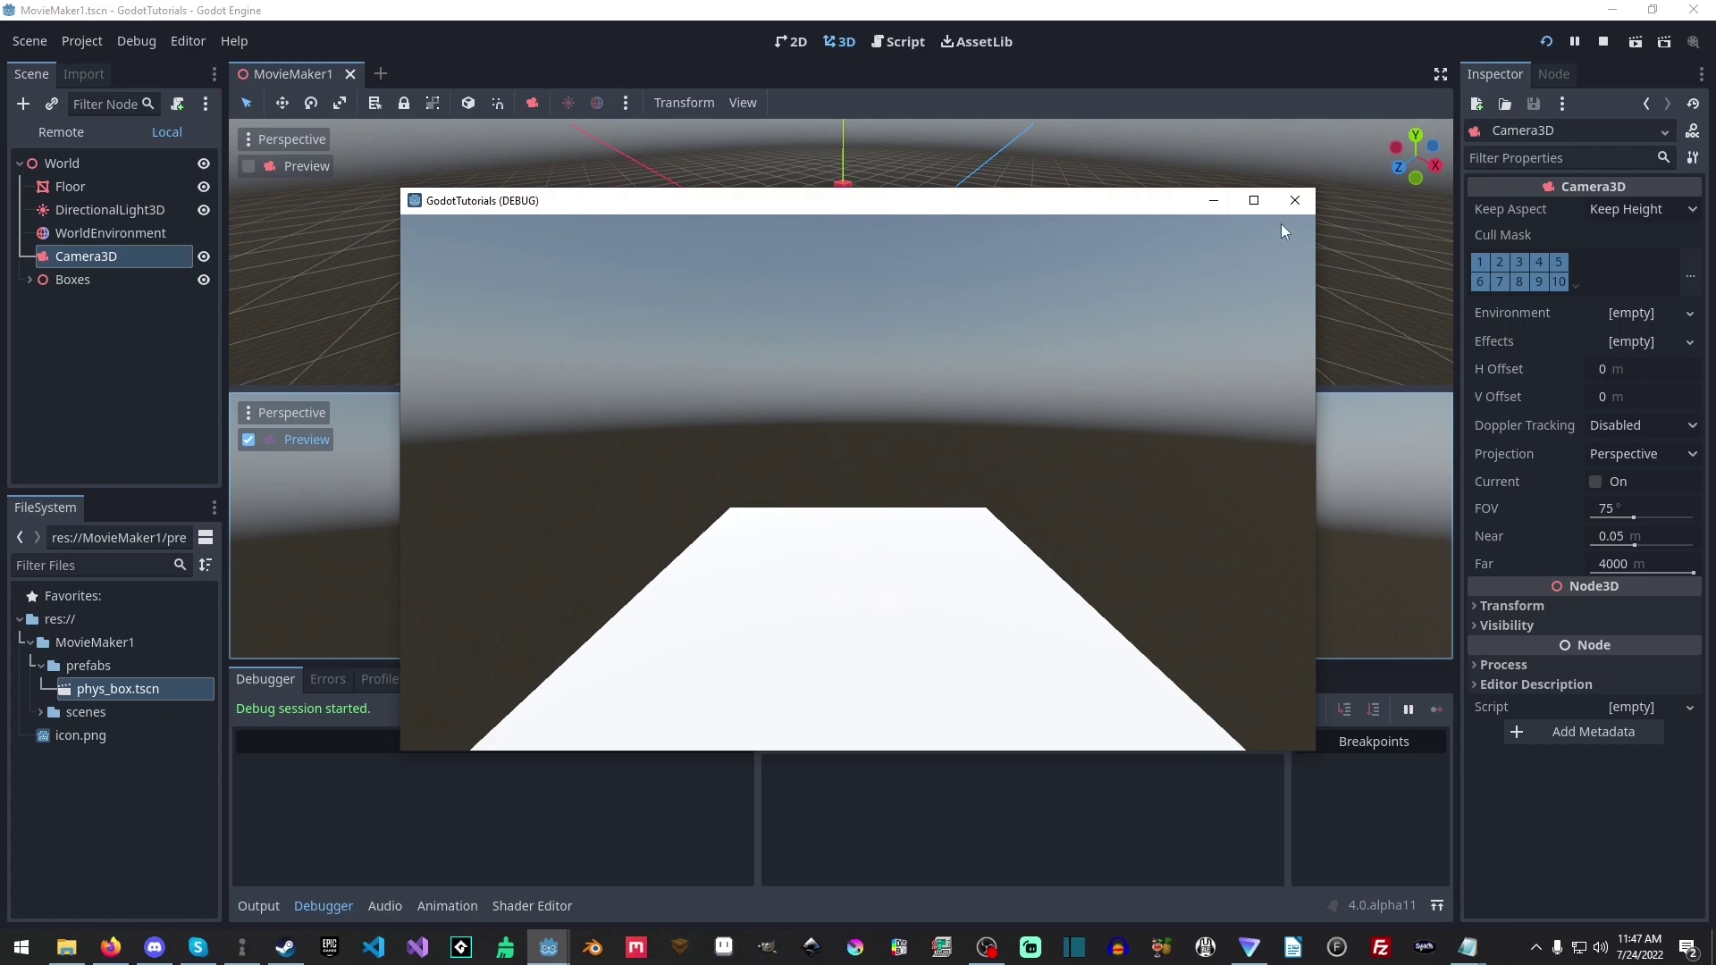
click(1301, 209)
Give Floor a trimesh static collision body and run the scene again.
click(170, 158)
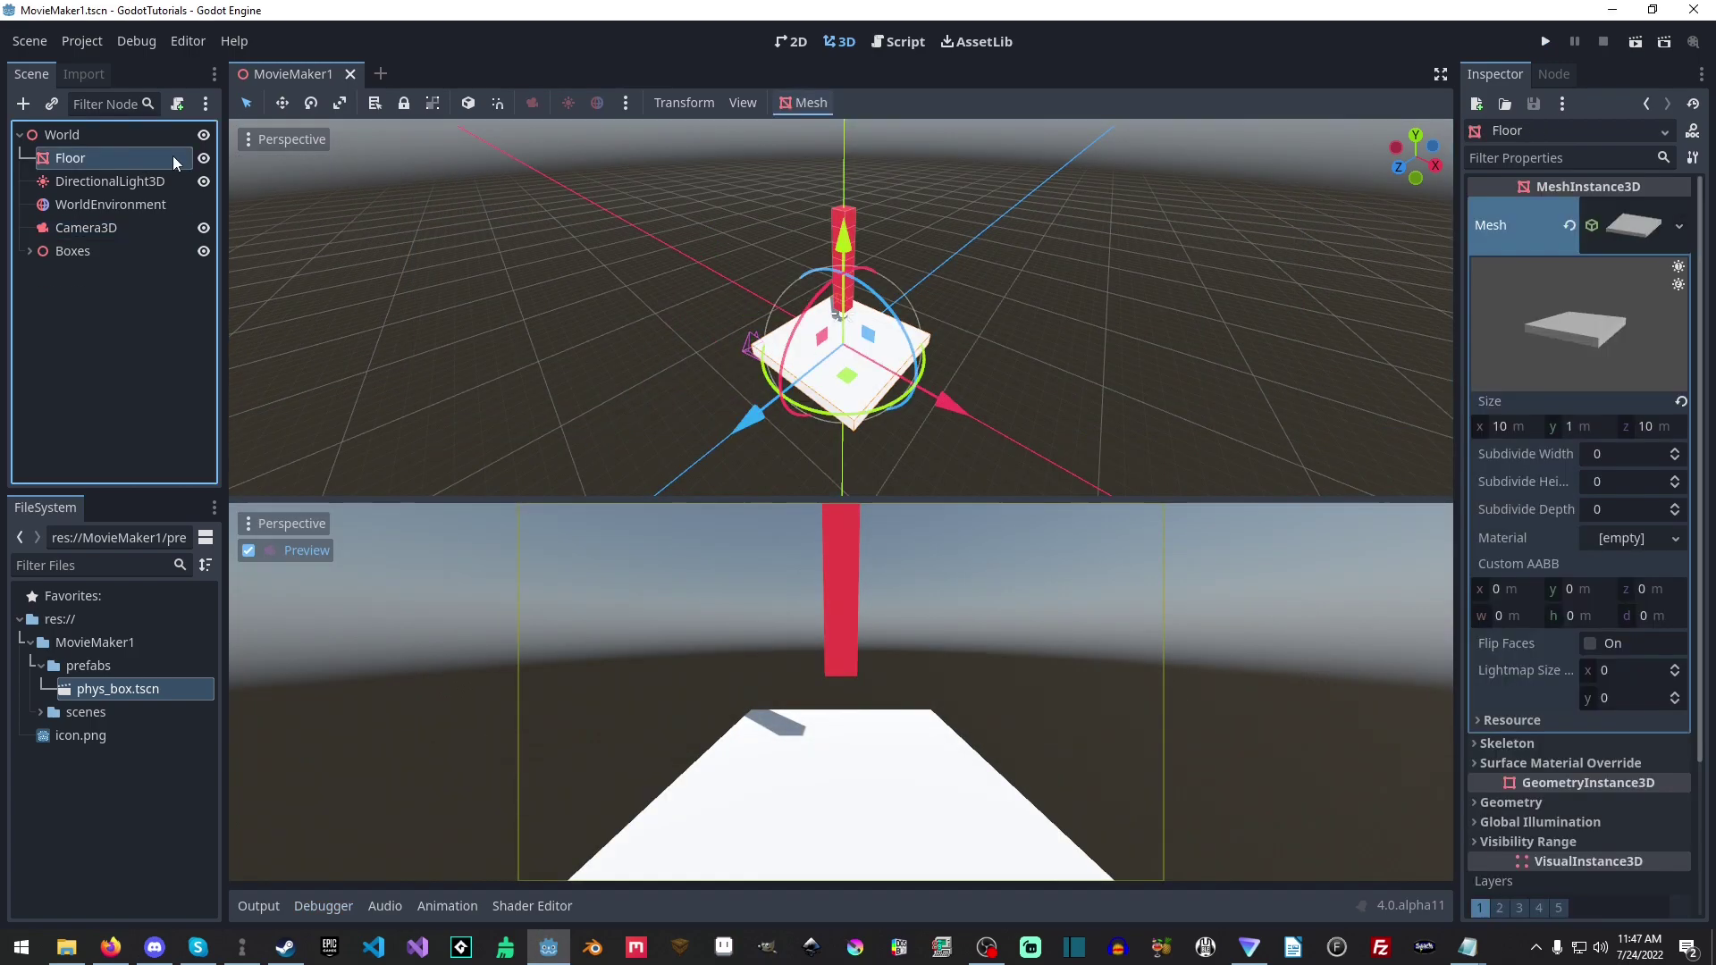
click(815, 103)
click(846, 130)
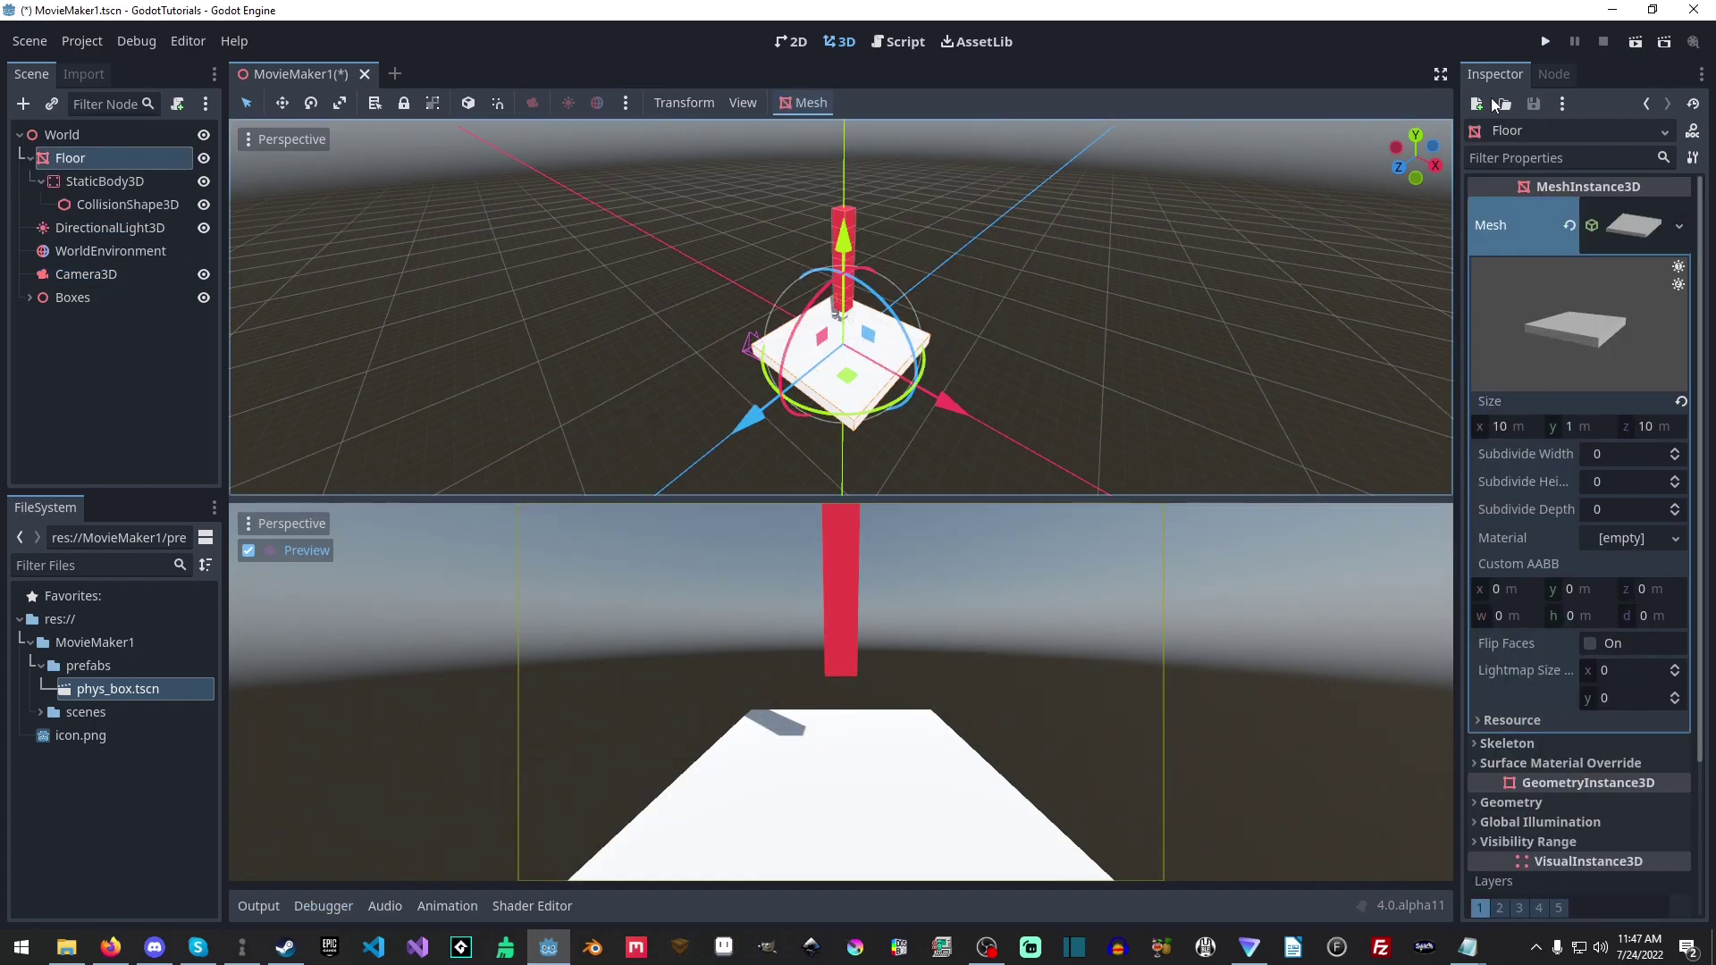
click(1544, 42)
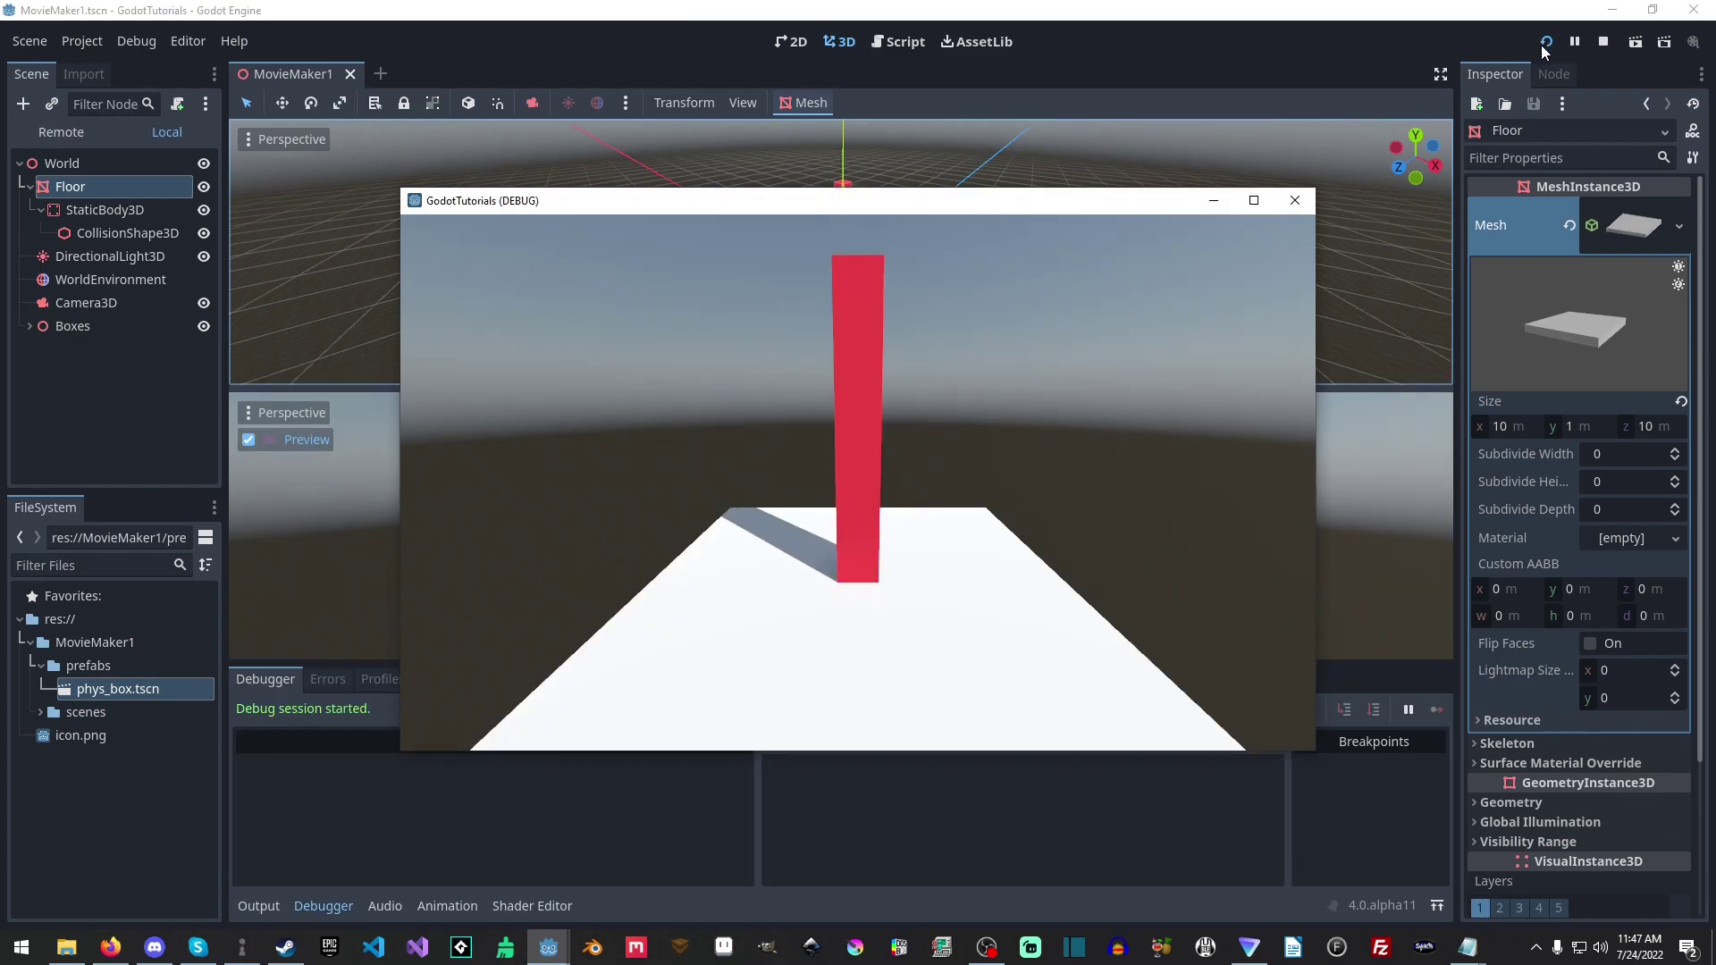
Close the game, duplicate the tower's top box, and return to a single 3D viewport.
click(1295, 200)
scroll(813, 241, up, 3)
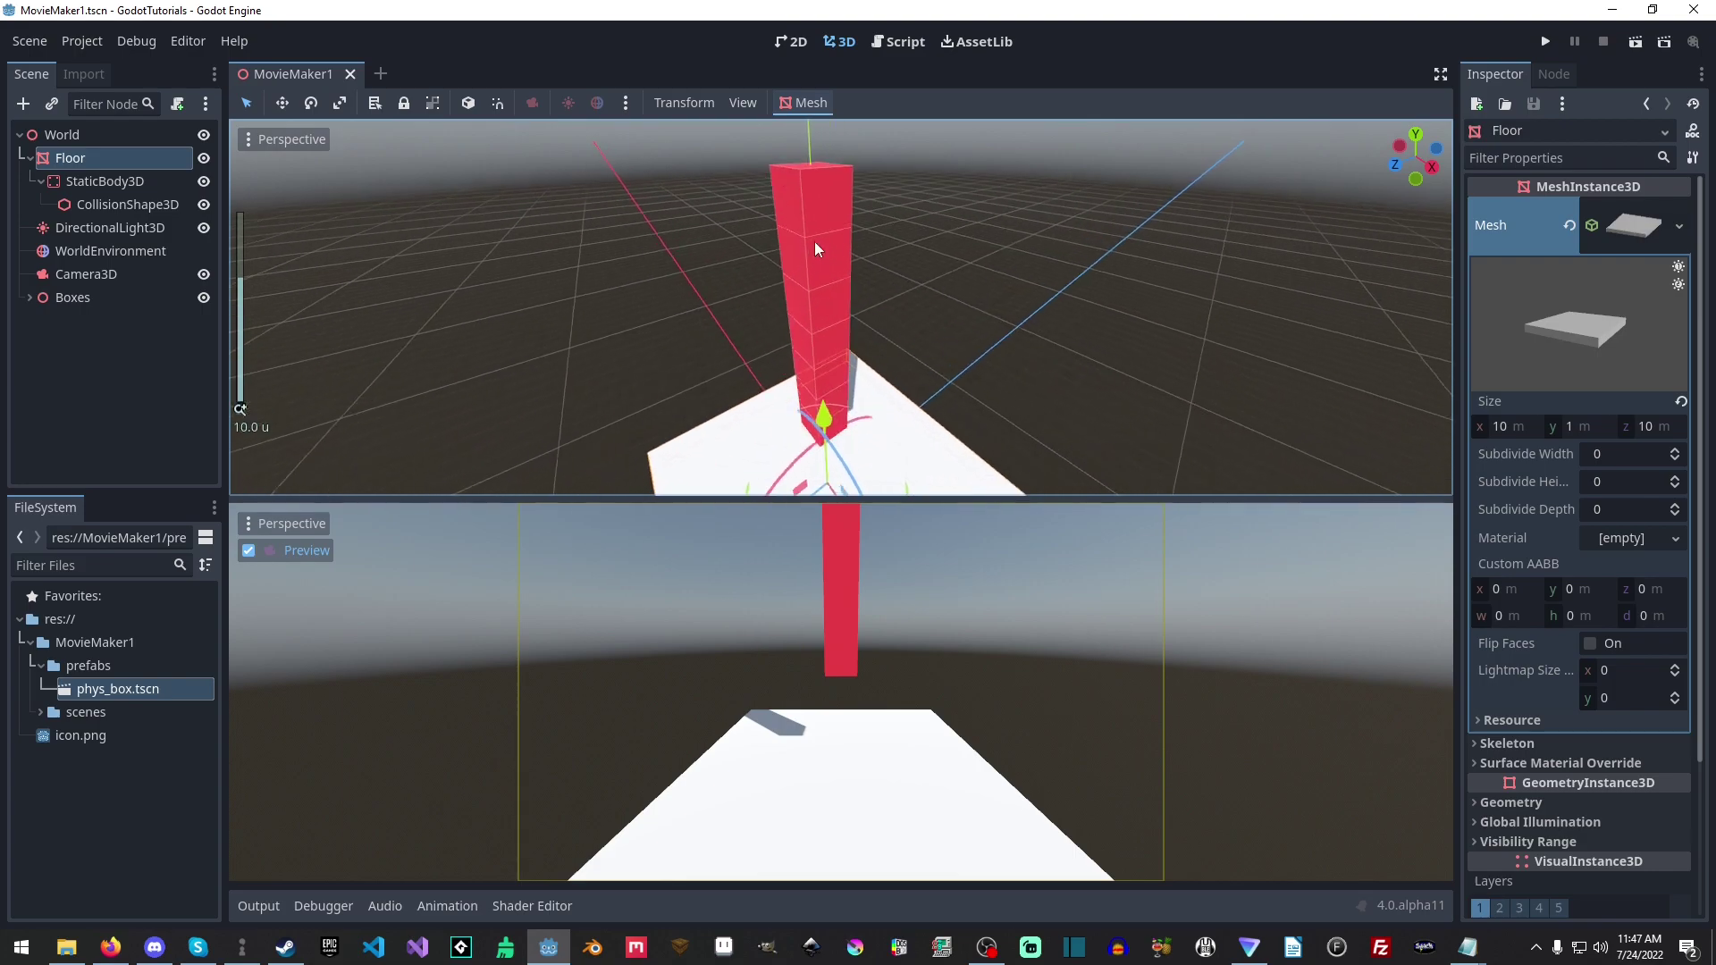
click(813, 242)
scroll(885, 227, down, 6)
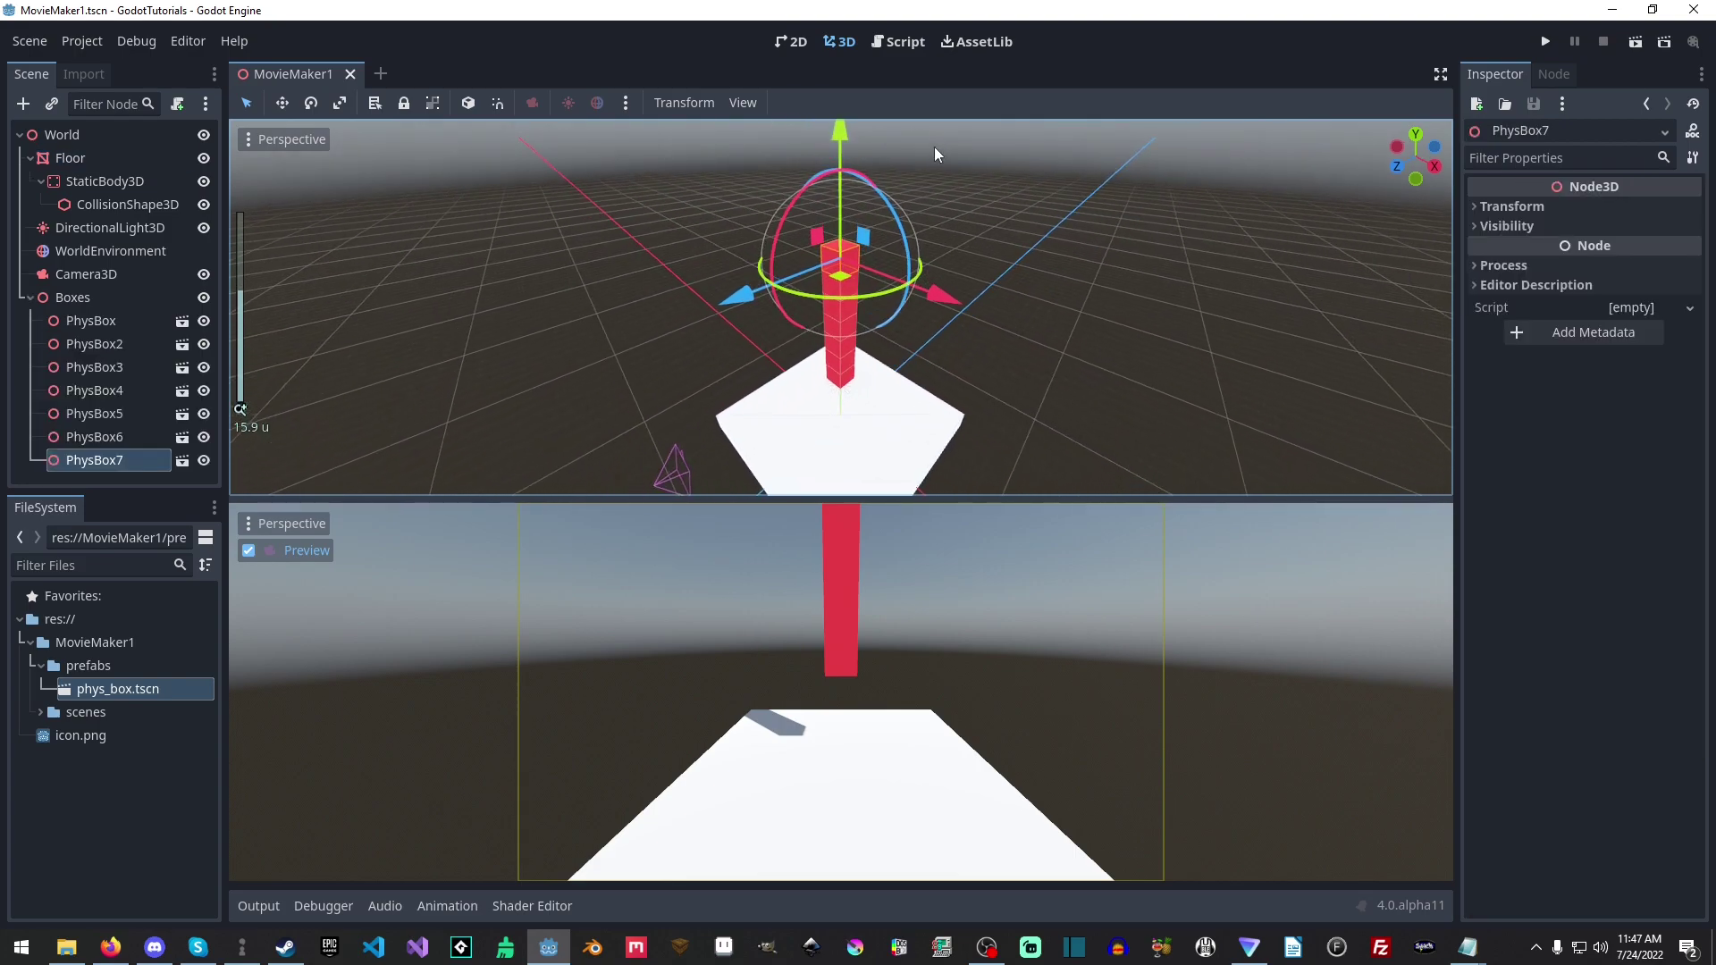
key(ctrl+d)
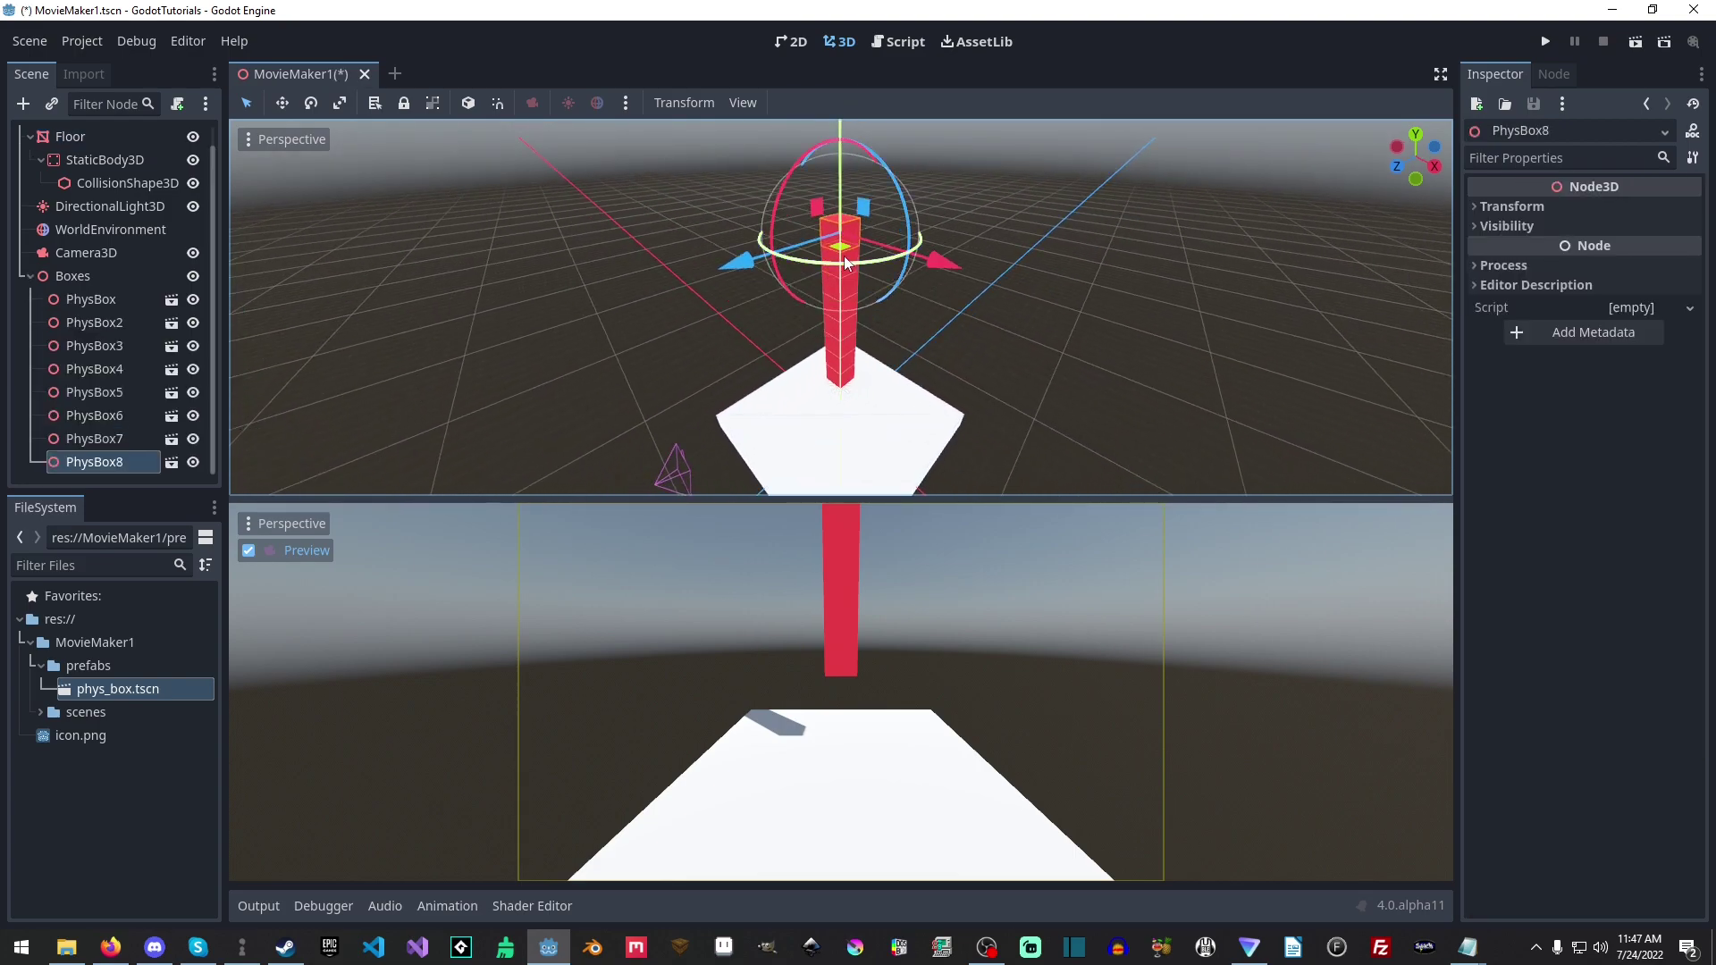
middle_drag(840, 198, 947, 180)
scroll(893, 239, down, 3)
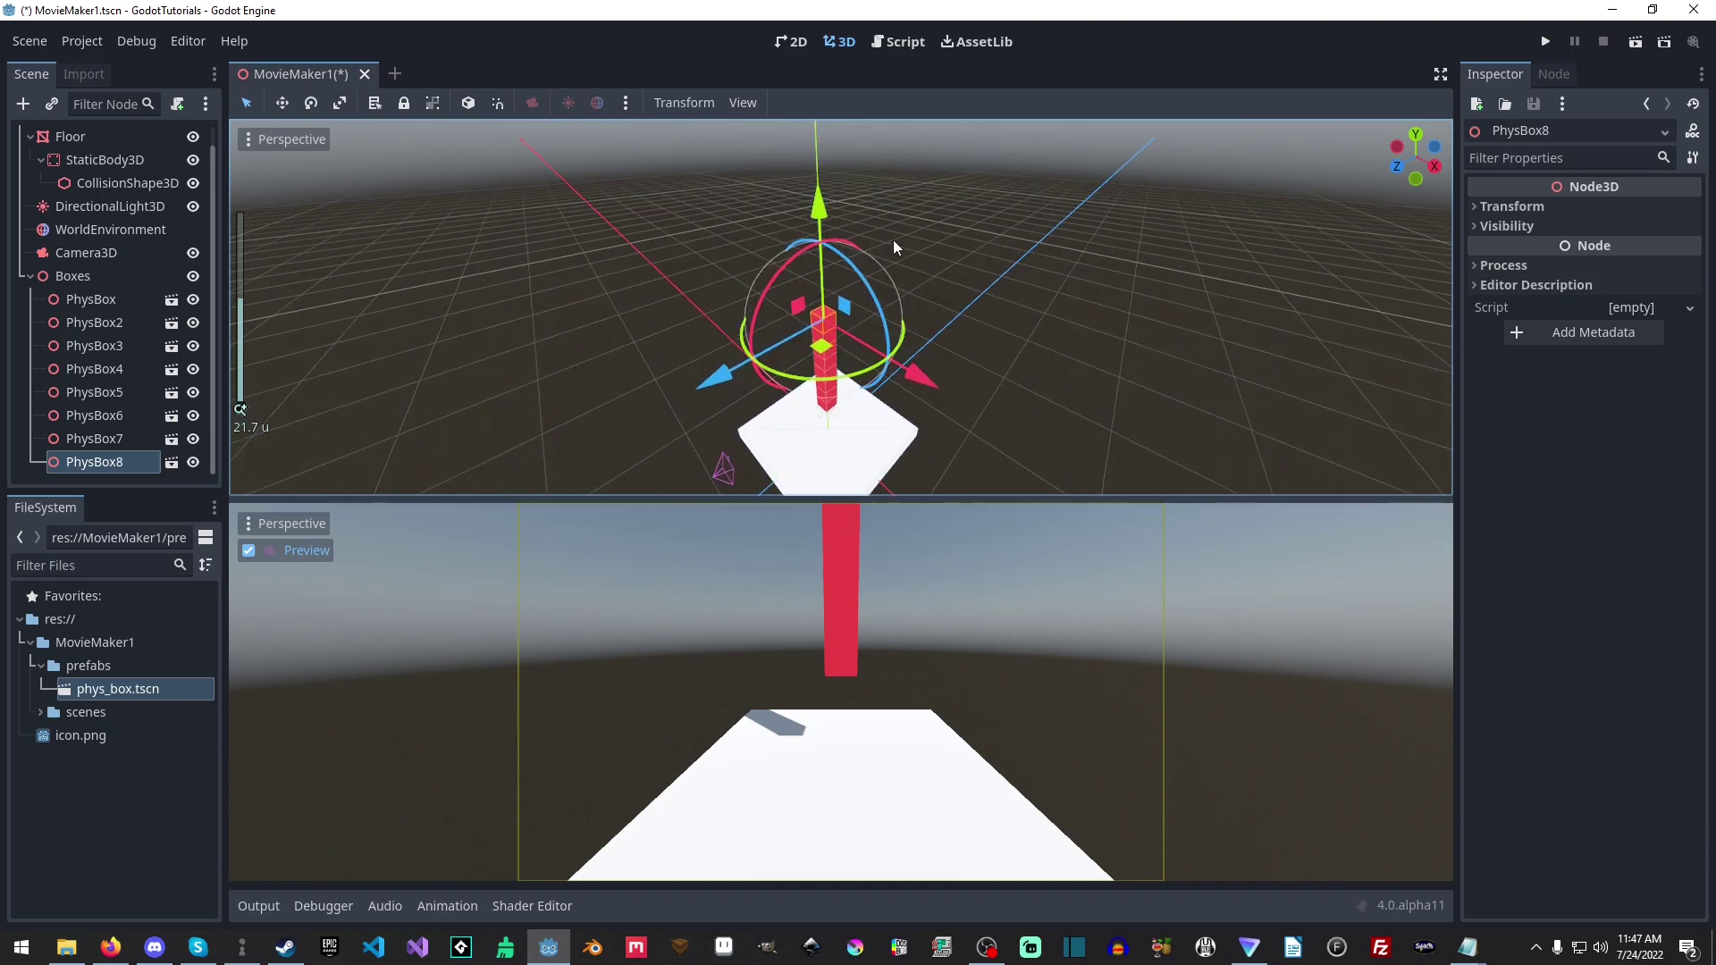
key(ctrl+1)
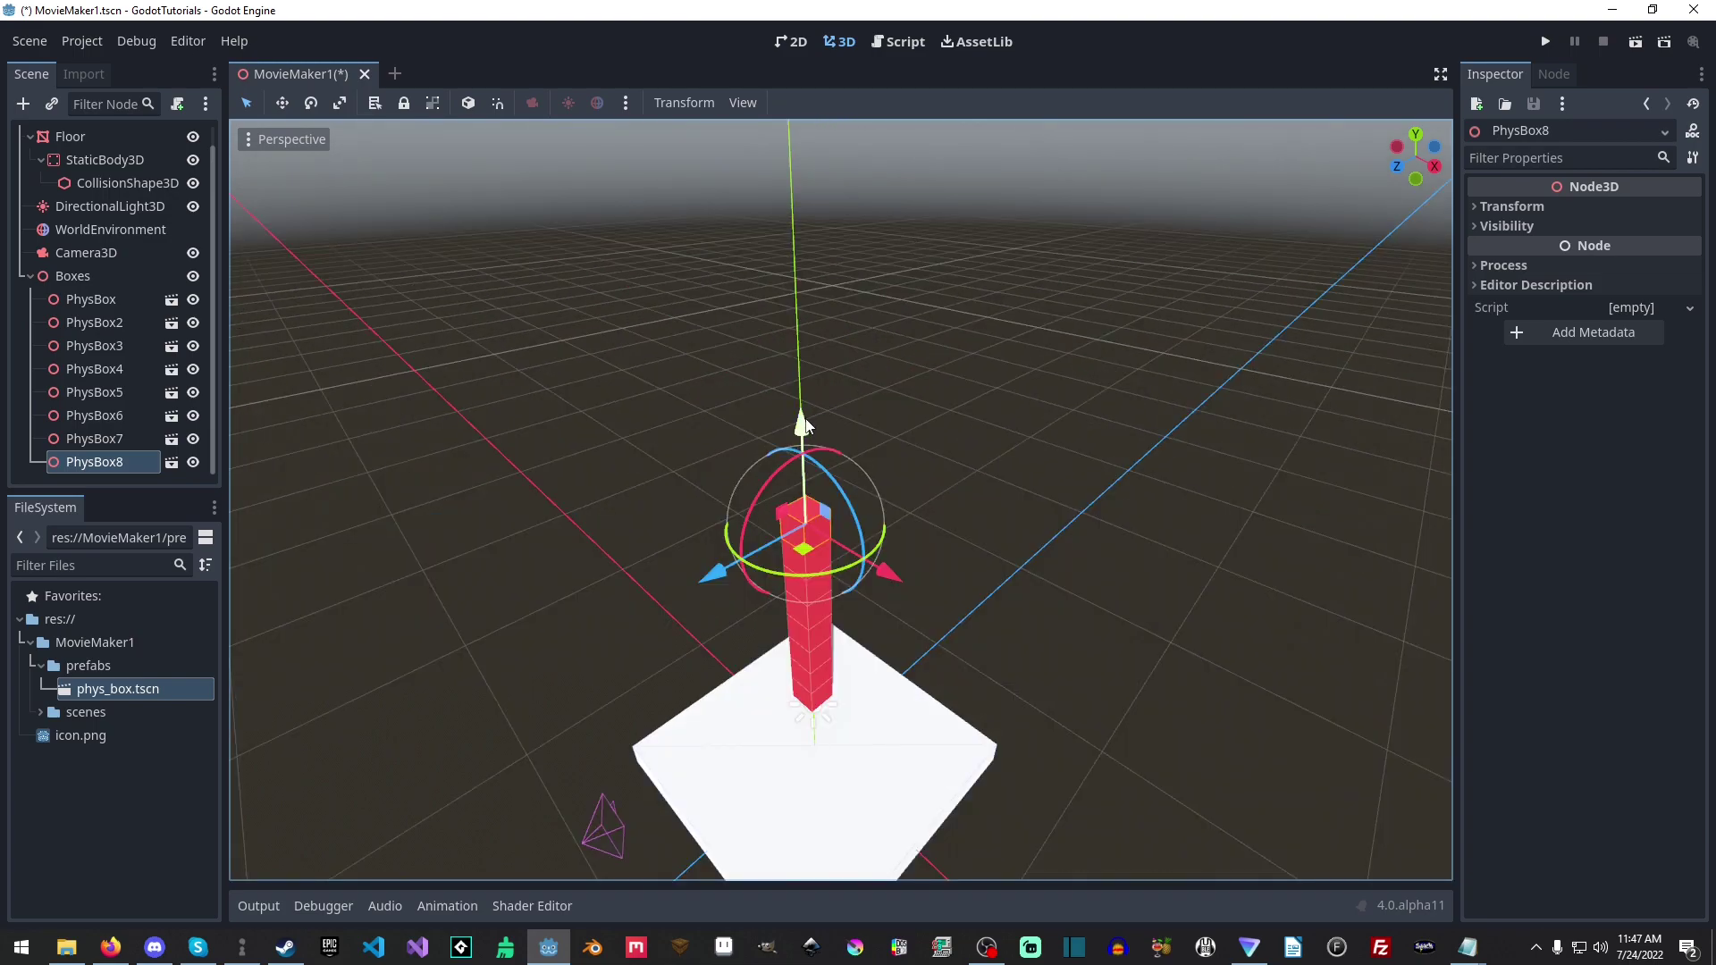
Raise PhysBox9 onto the tower, add another copy, and run the scene.
key(ctrl+d)
drag(803, 424, 796, 354)
key(ctrl+d)
click(1545, 42)
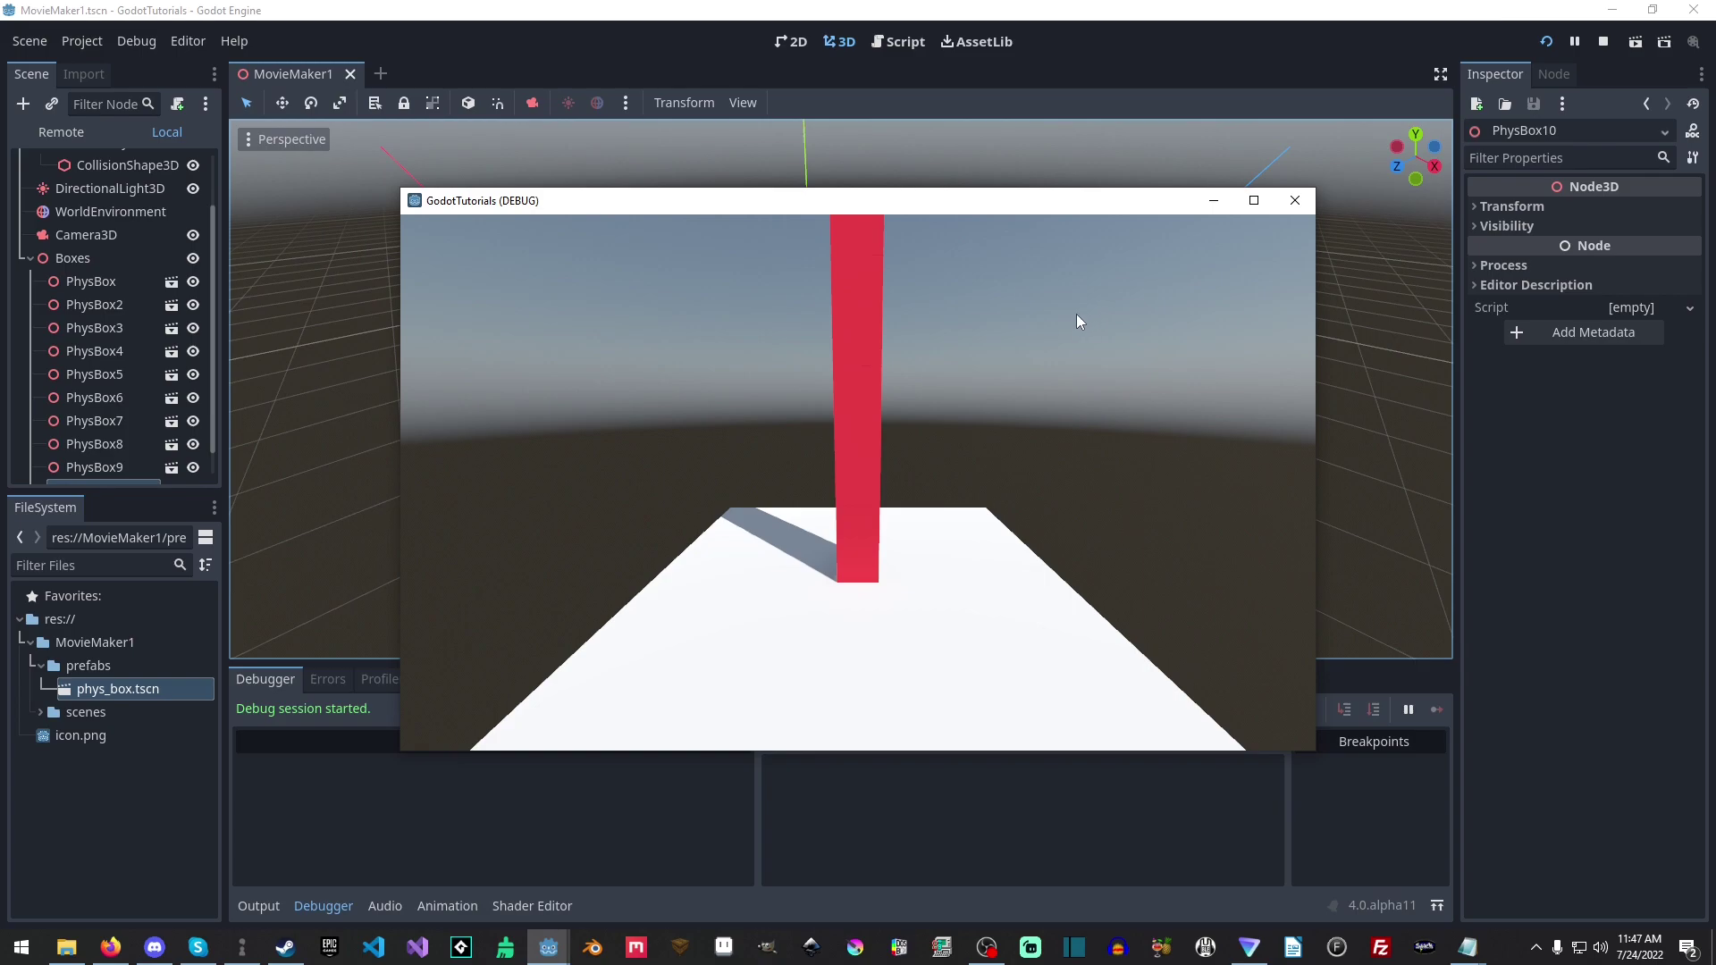
Stack further copies up to PhysBox13 on top of the tower and run it again.
click(1295, 201)
shift+middle_drag(994, 516, 964, 309)
key(ctrl+d)
drag(916, 208, 921, 97)
key(ctrl+d)
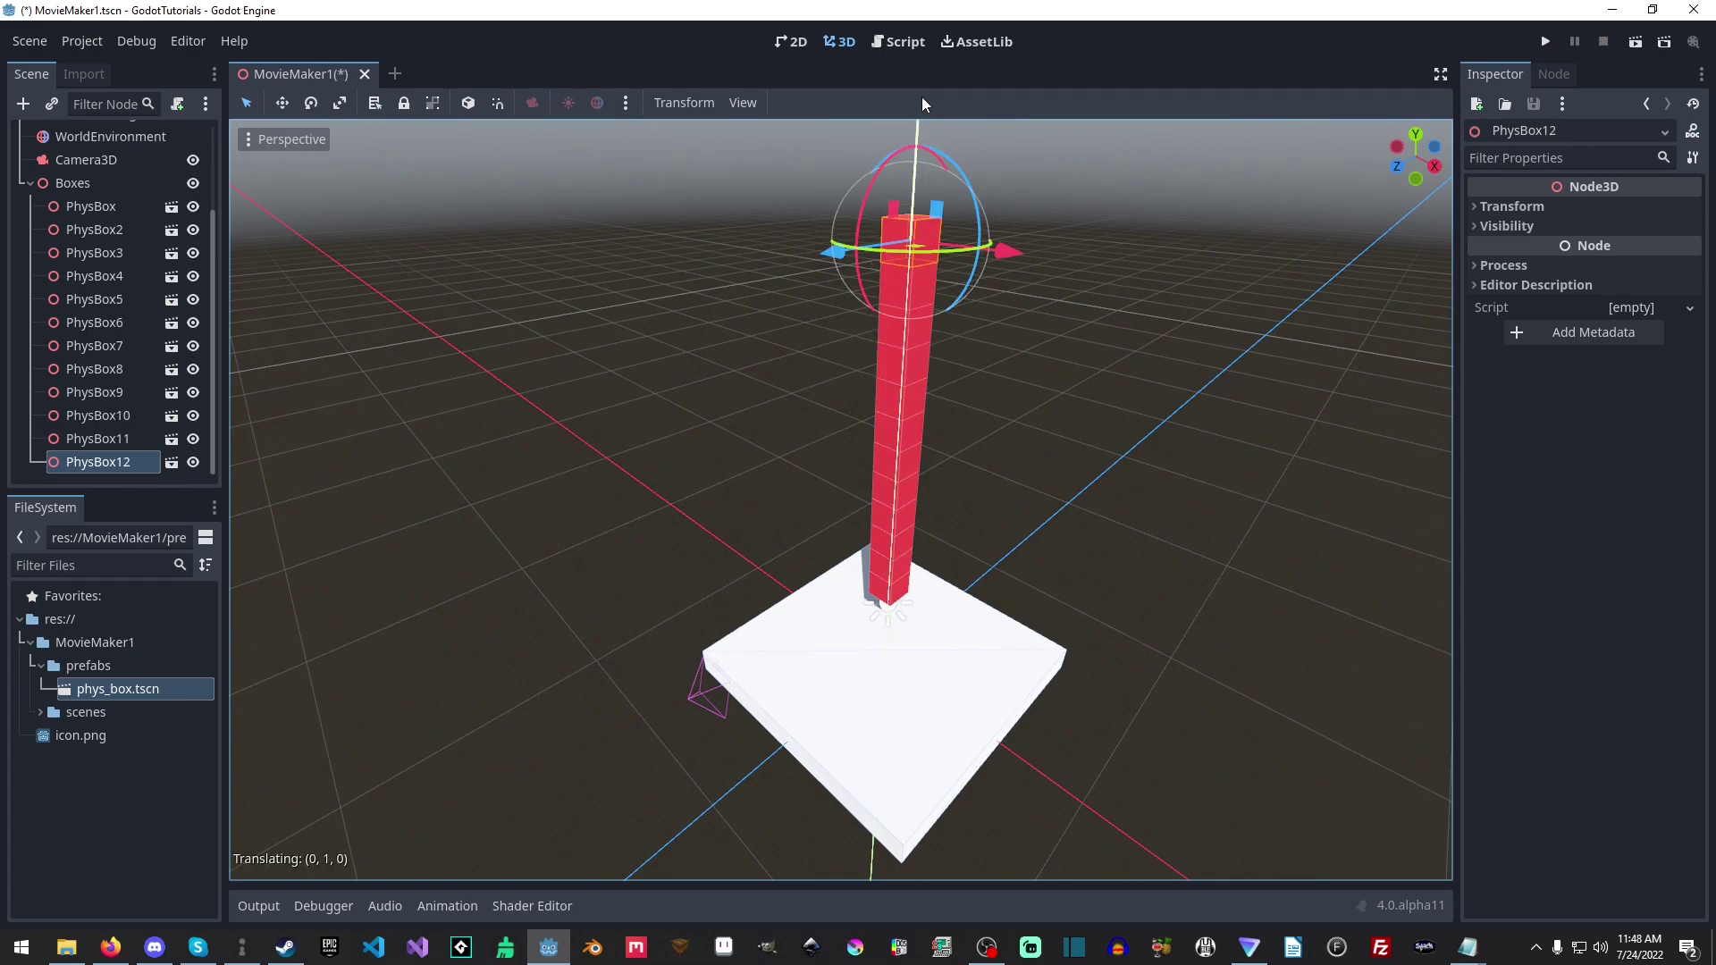
key(f)
key(ctrl+d)
drag(853, 355, 855, 311)
click(1546, 42)
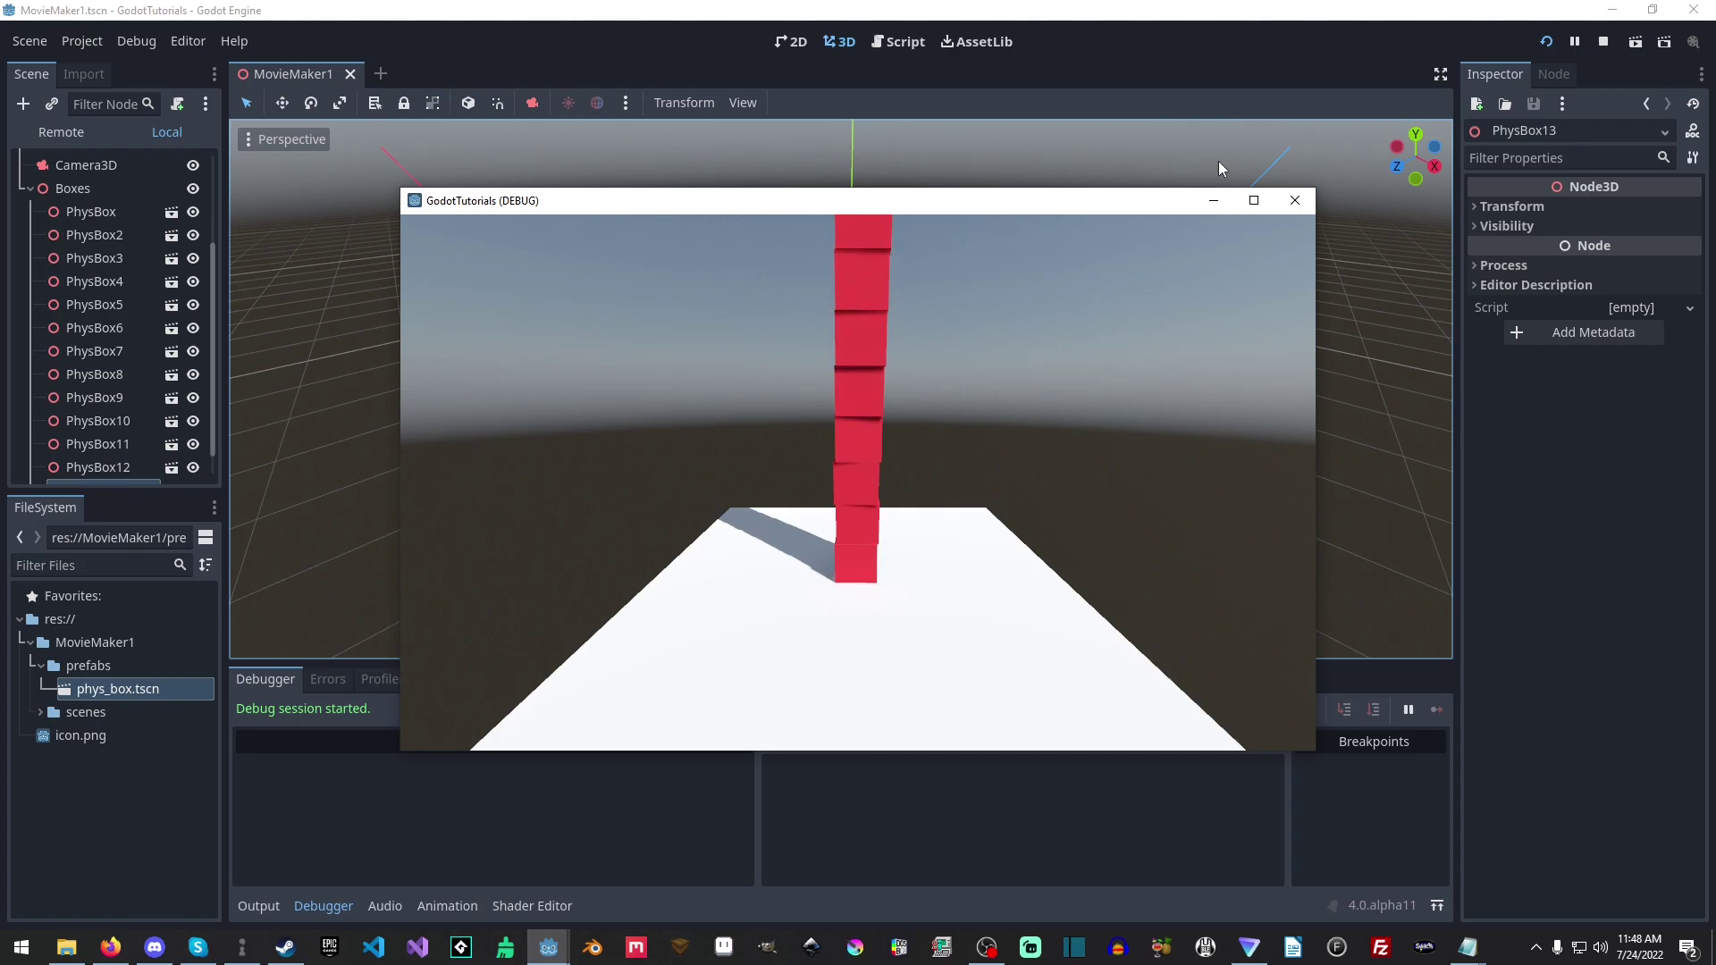
Close the game, raise the selected box, add more copies, and run the scene again.
click(1294, 200)
drag(858, 309, 865, 118)
key(ctrl+d)
key(ctrl+d)
key(ctrl+d)
click(1546, 41)
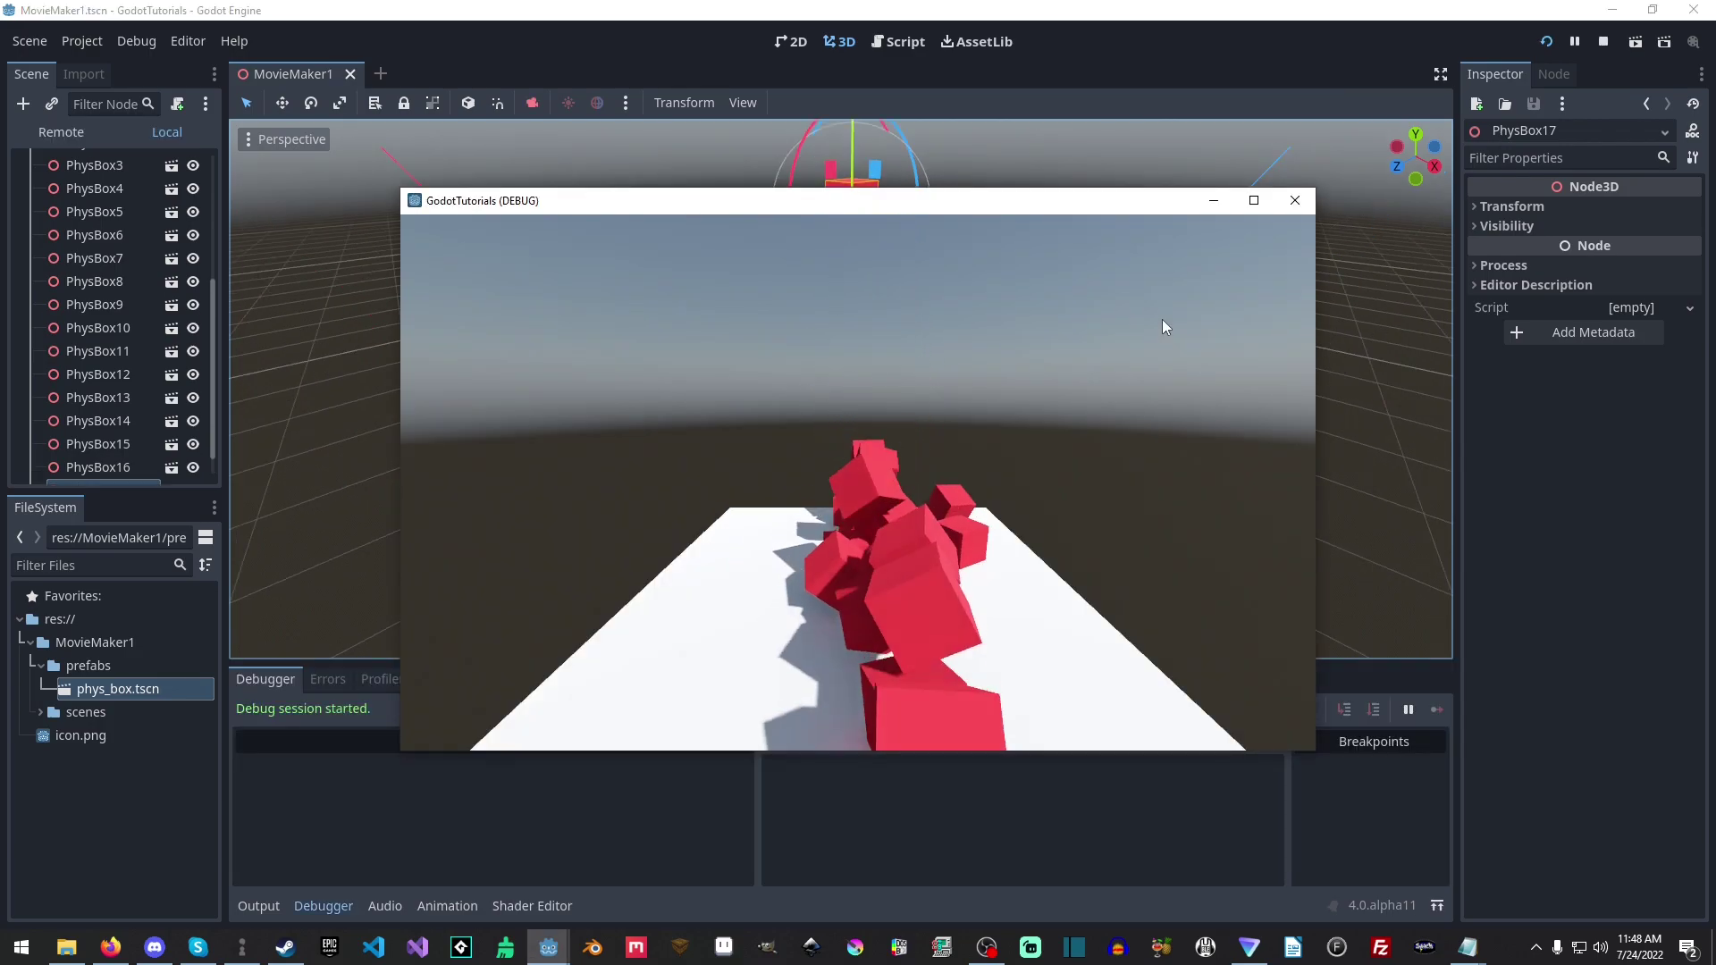
Close the game window, deselect the box, and orbit to look down on the tower.
click(1294, 199)
click(1159, 433)
middle_drag(987, 498, 981, 464)
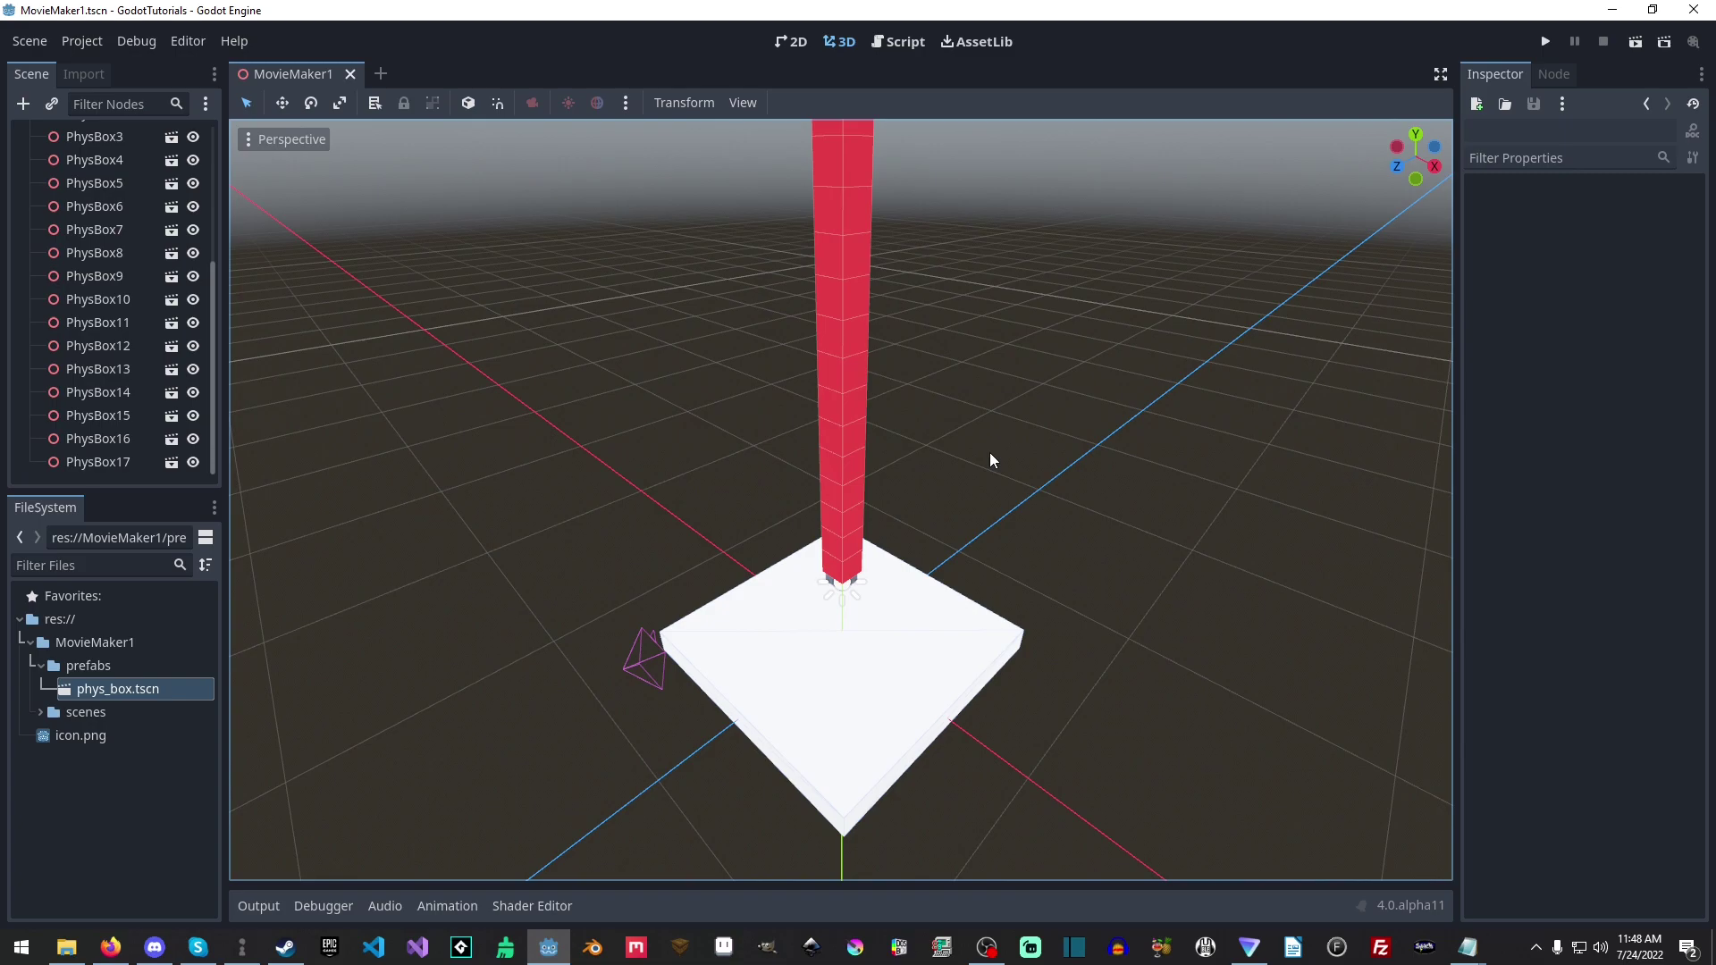
Collapse Boxes in the Scene dock and open Project Settings at the Movie Writer section.
scroll(73, 302, up, 5)
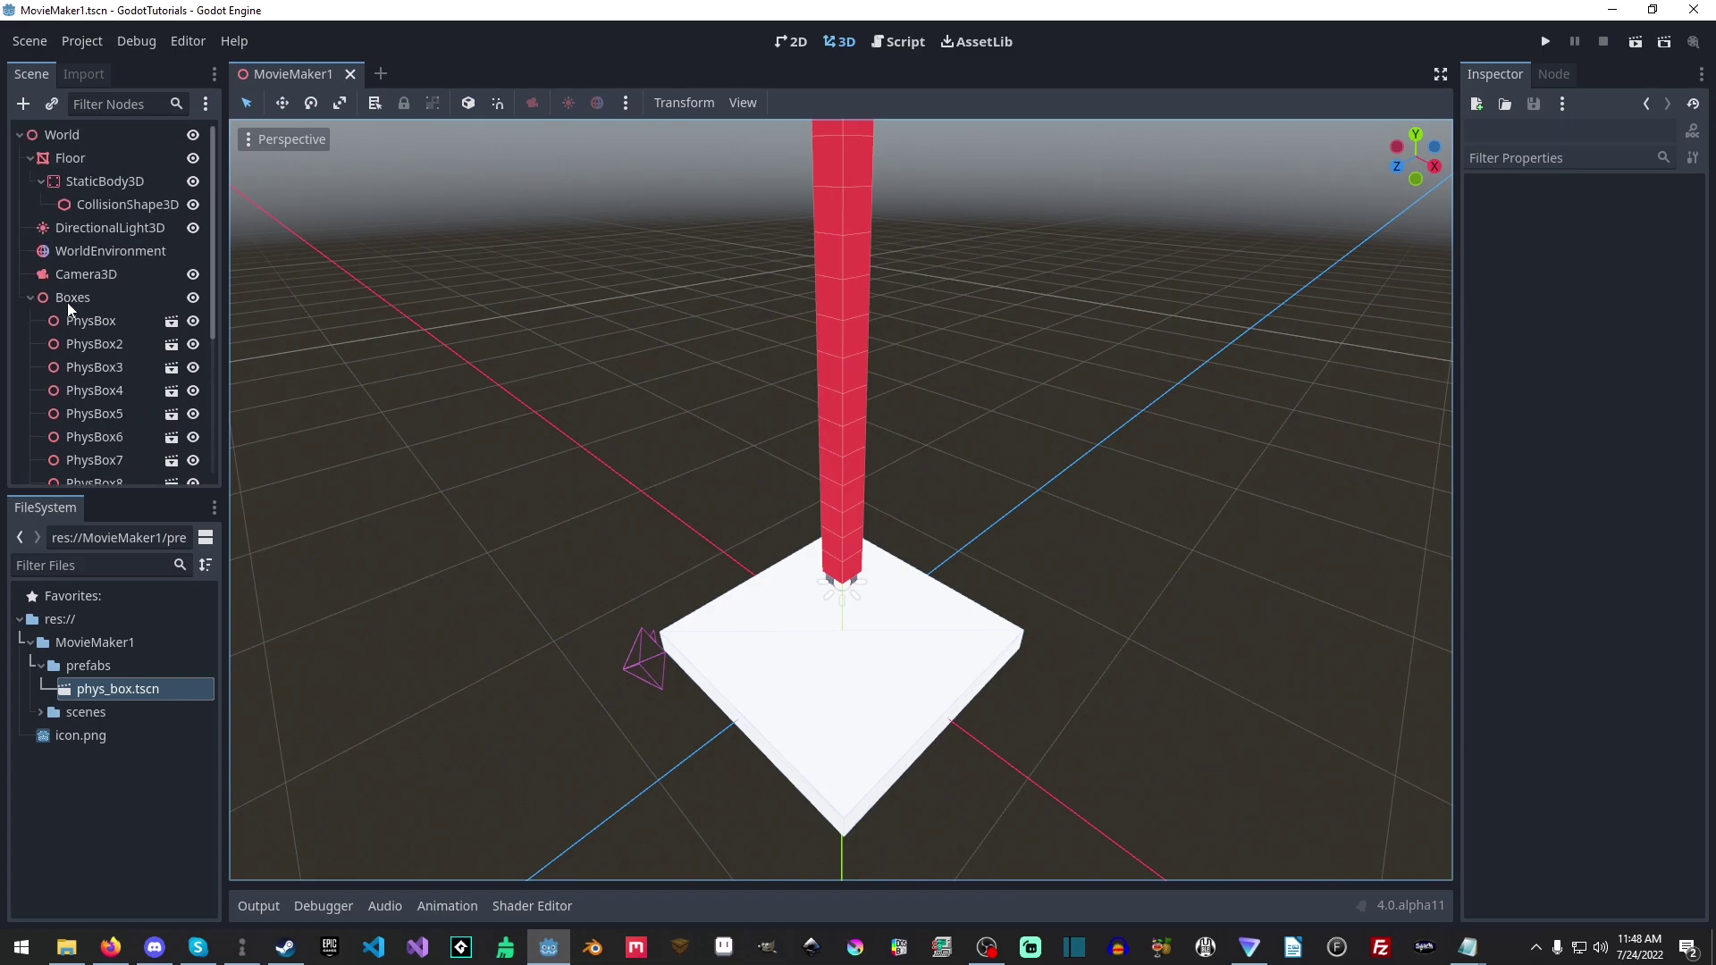
click(28, 297)
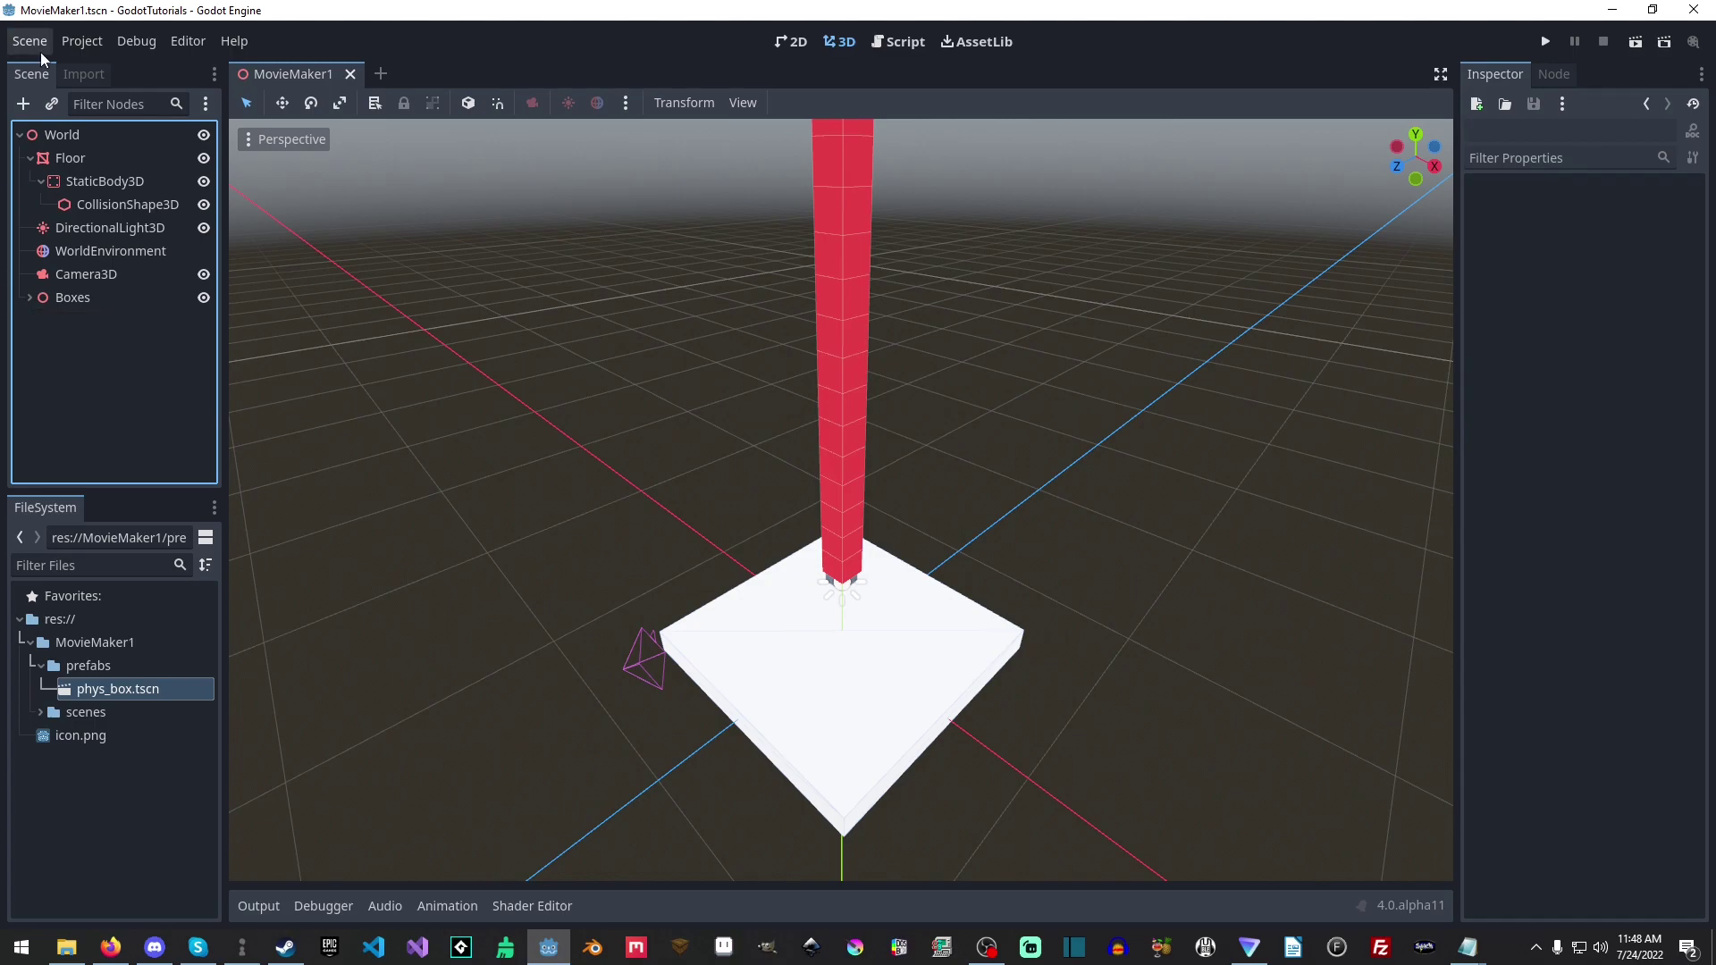
click(73, 53)
click(88, 65)
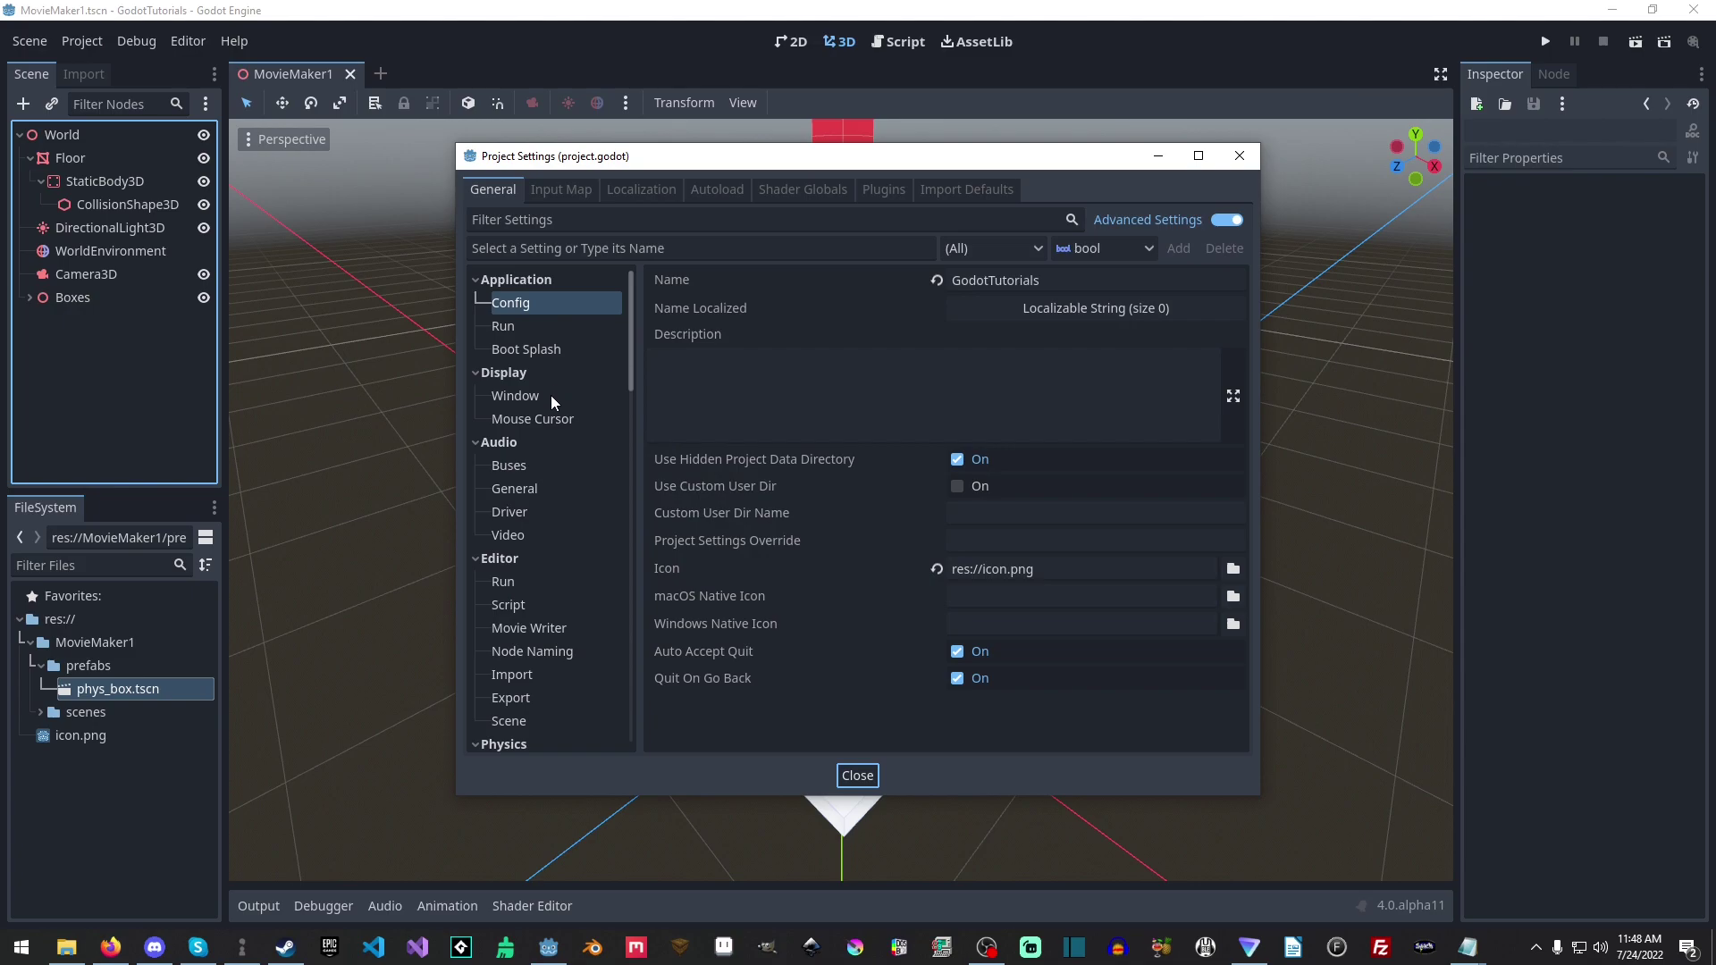
click(537, 630)
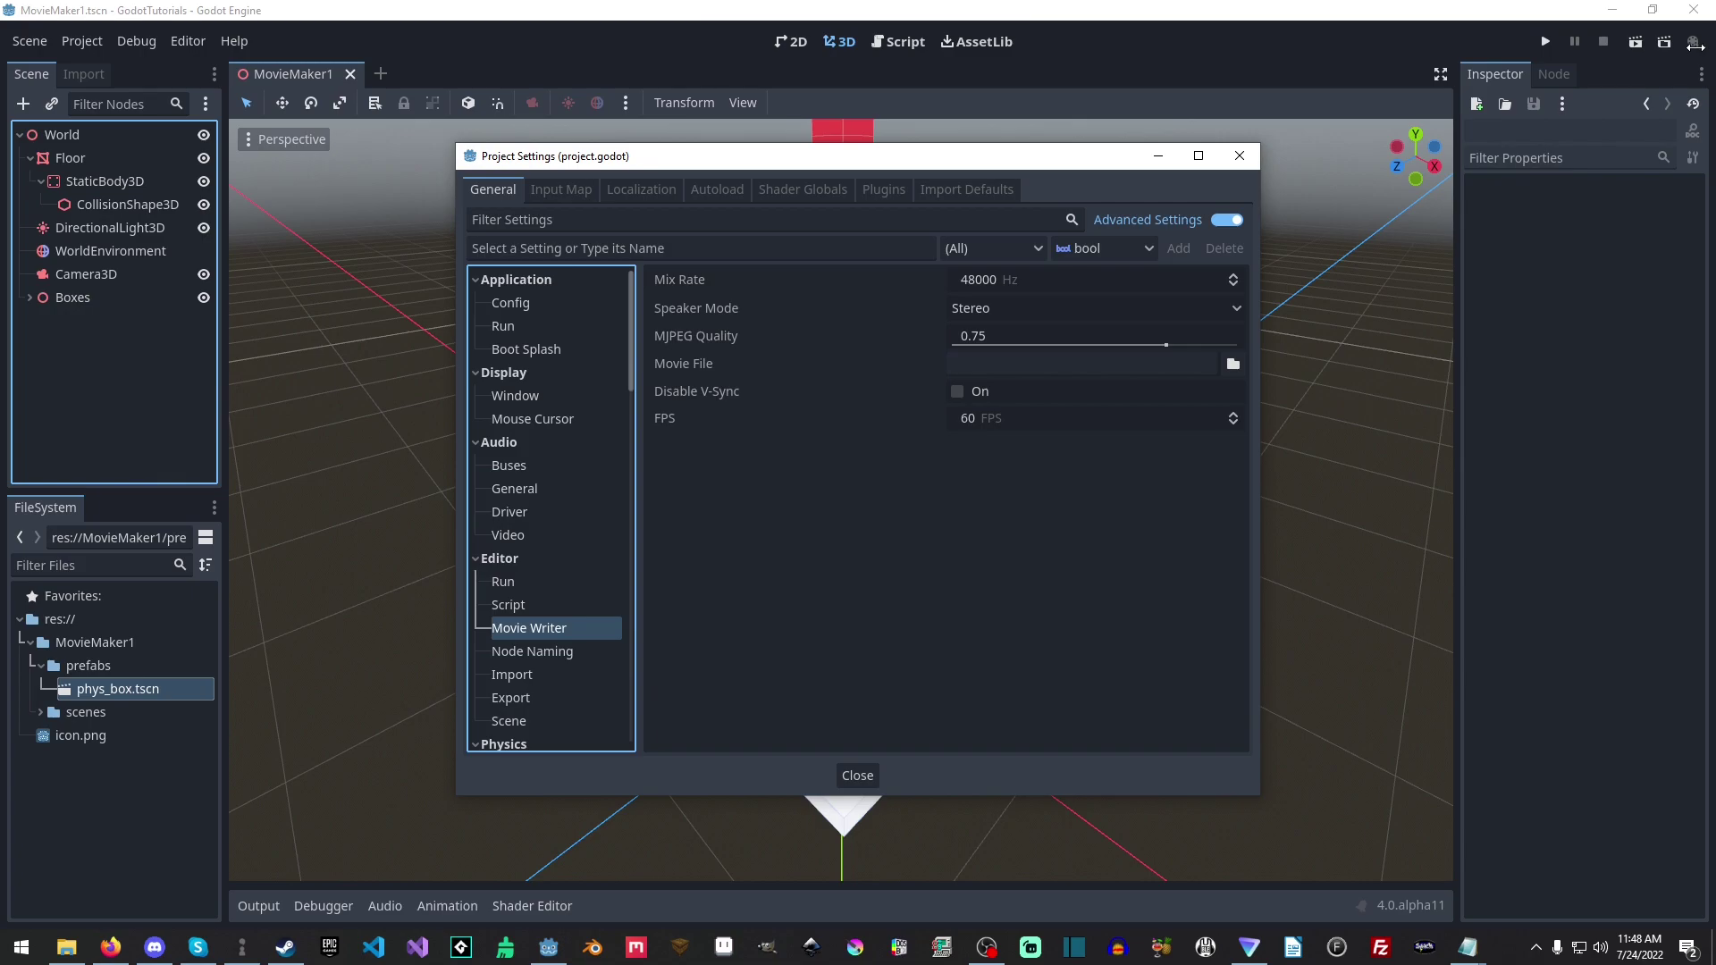
From the Movie File picker, create a new folder MovieMaker1 on drive E:.
click(1233, 365)
click(526, 189)
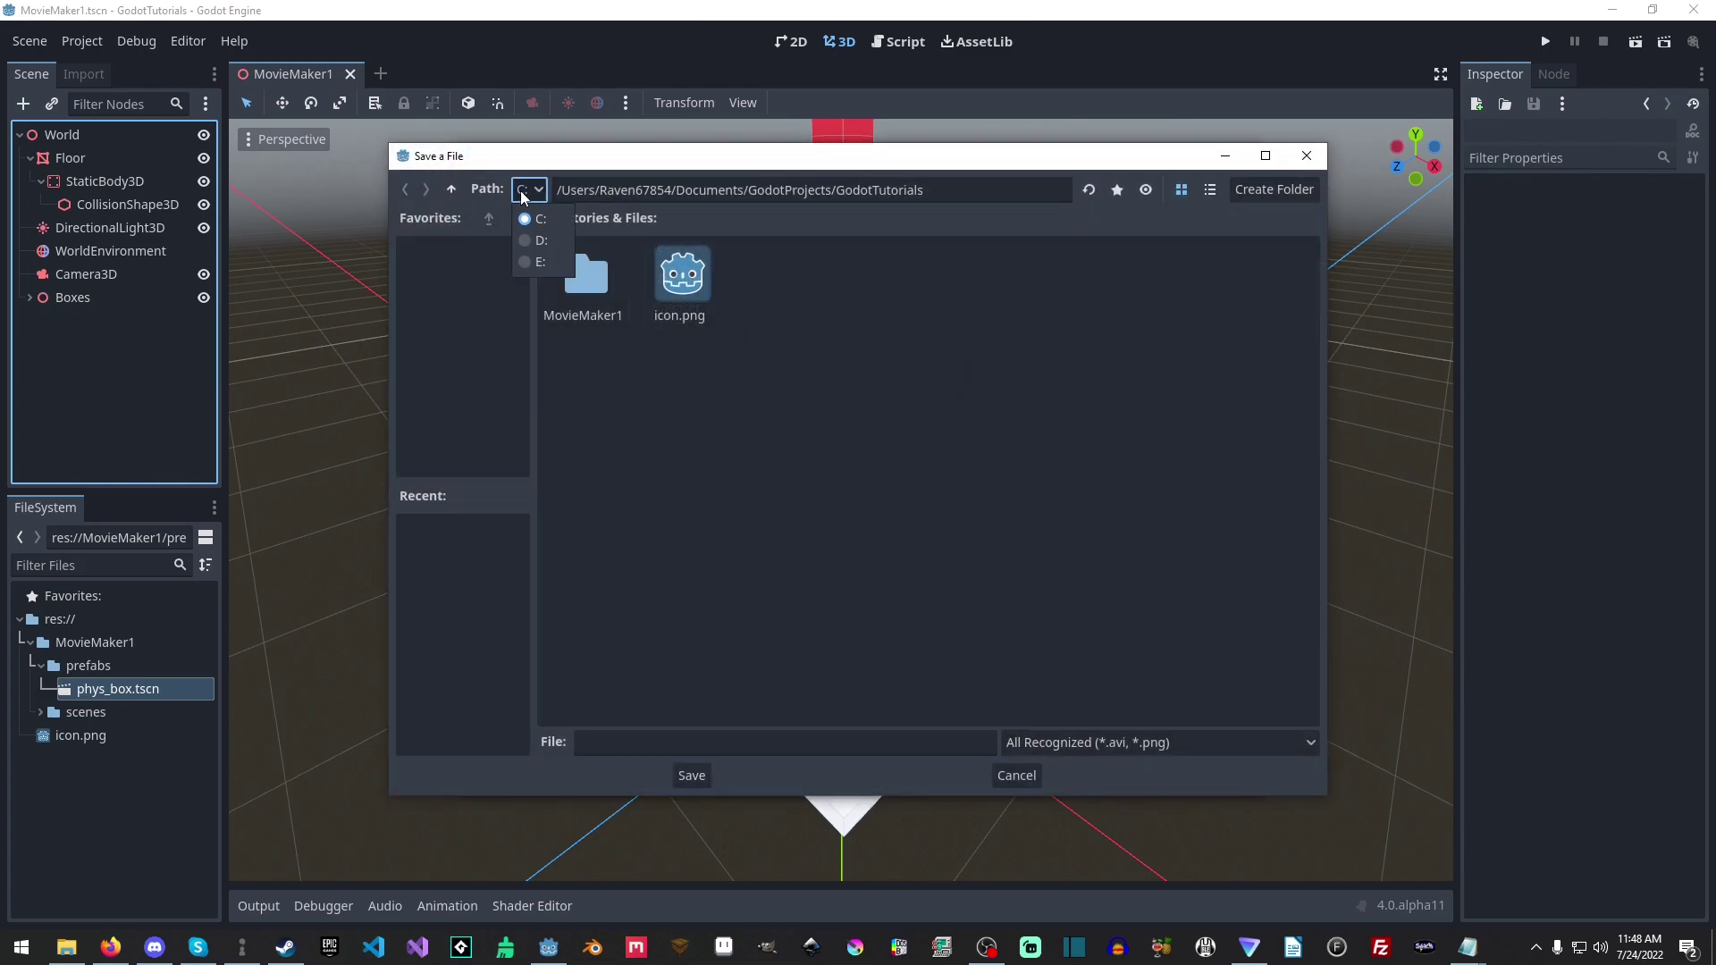
click(532, 262)
click(1262, 190)
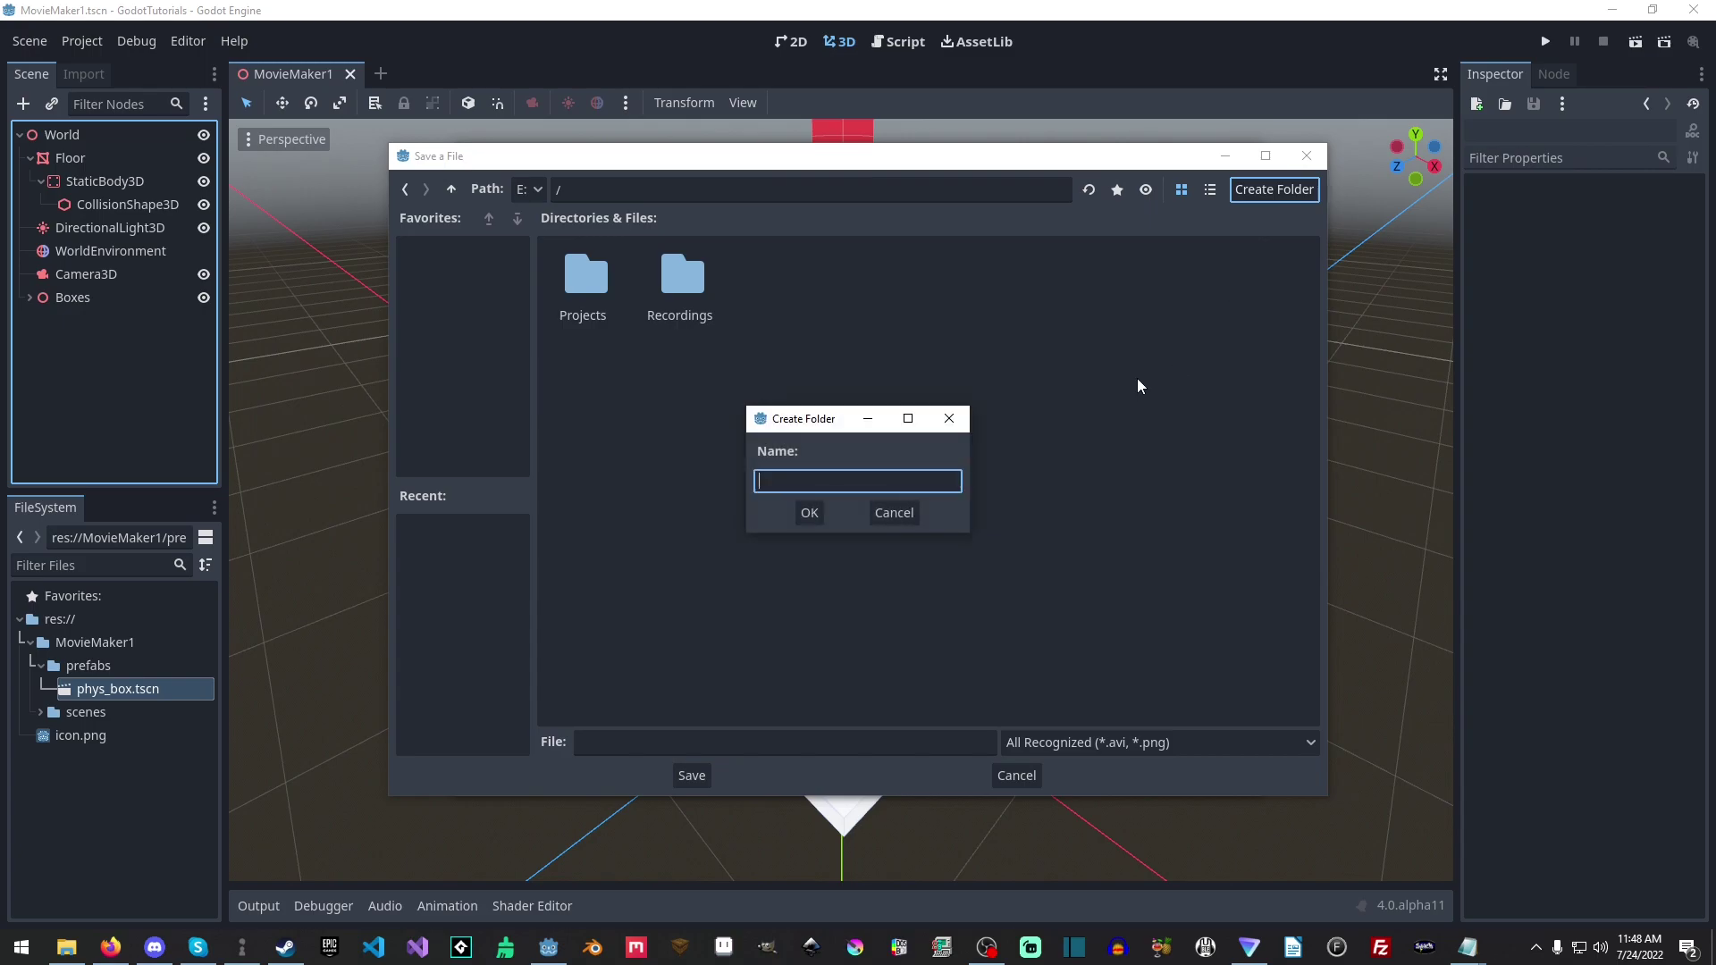
text(MovieMaker1)
click(820, 508)
Choose the *.png file type and save the movie file as Movie1.png.
click(1074, 747)
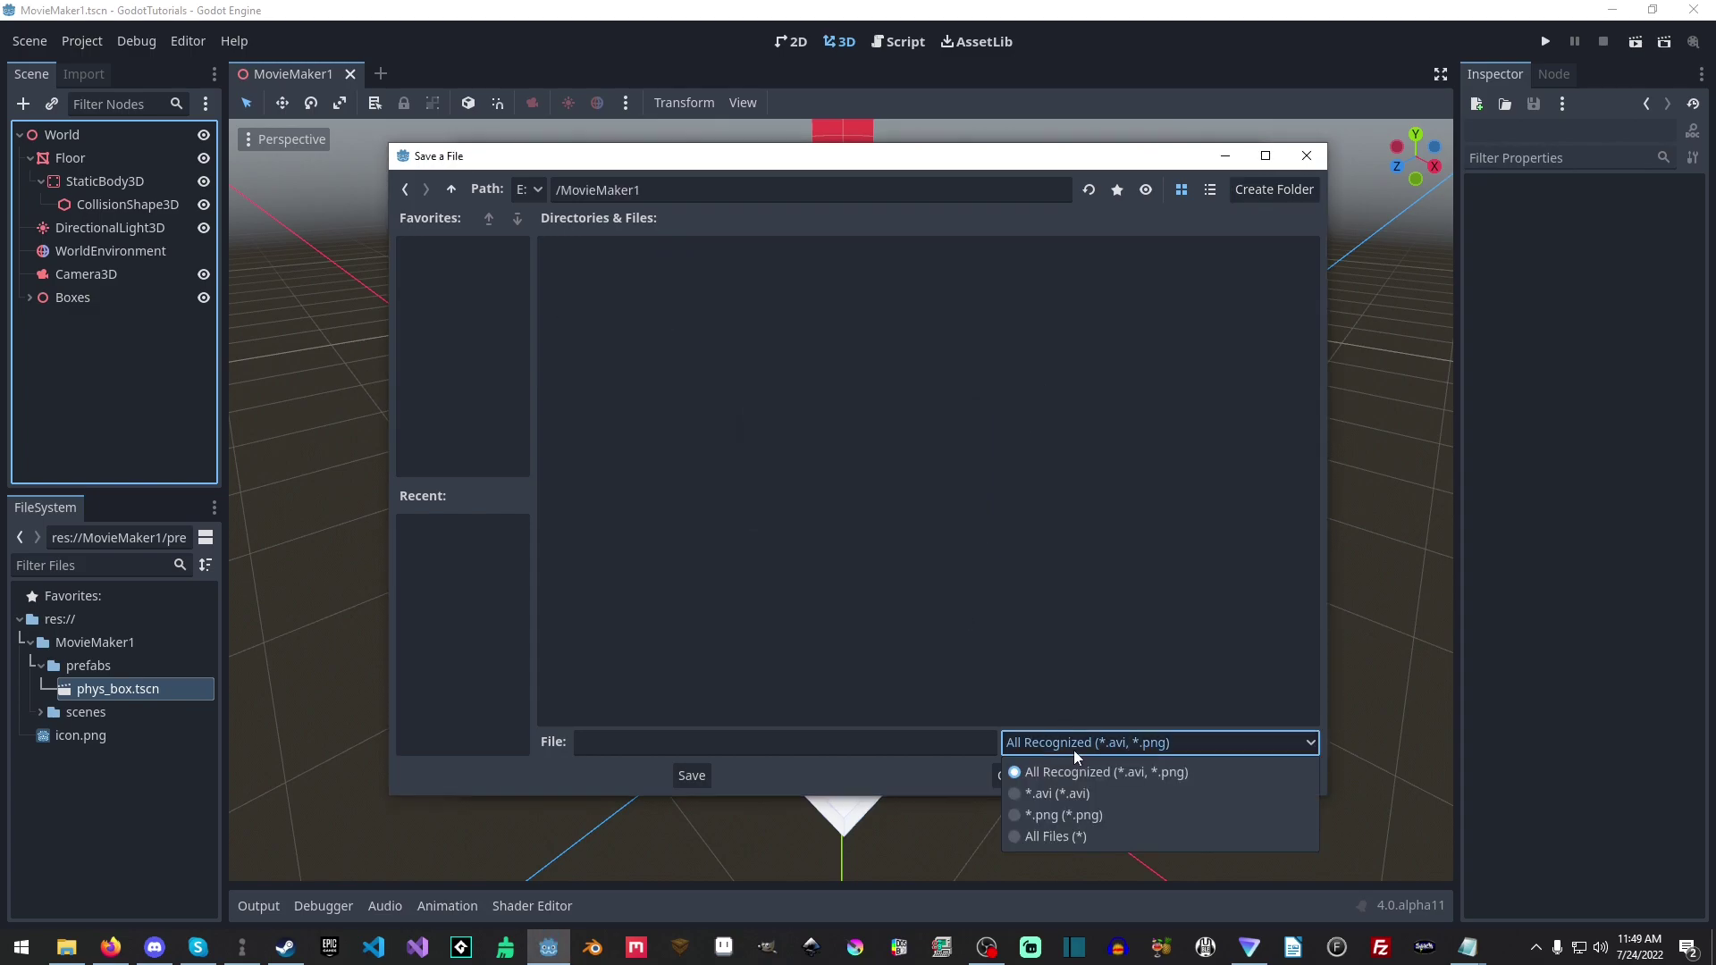
click(1069, 822)
click(622, 742)
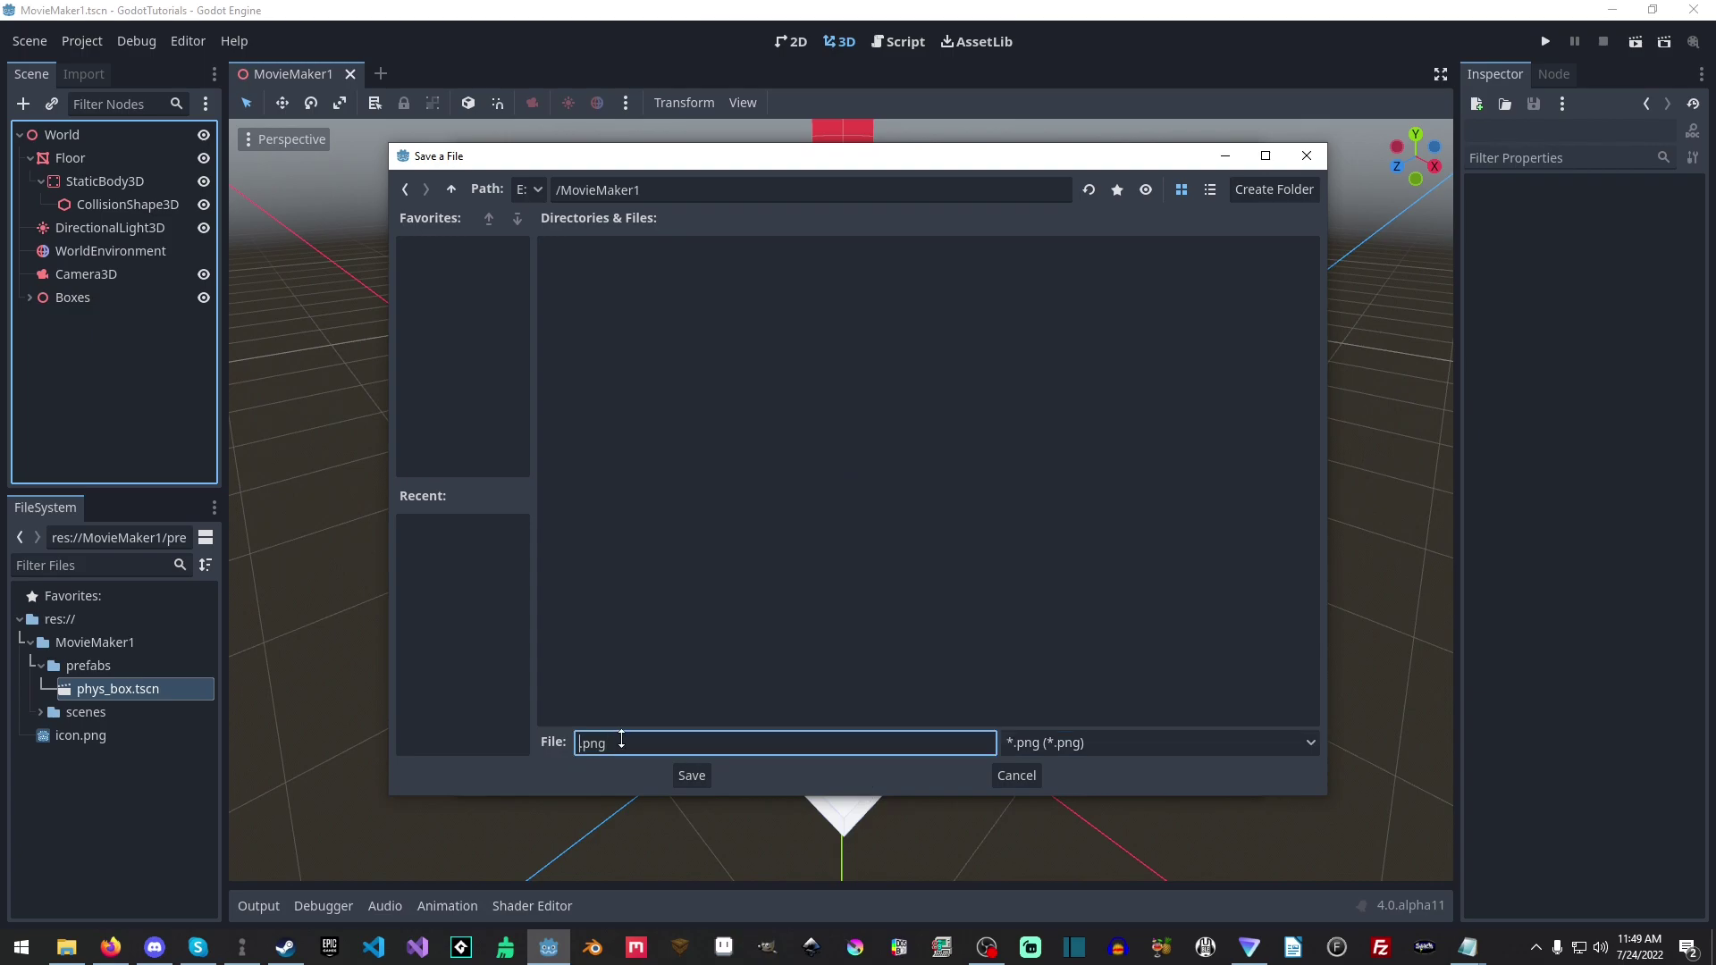
key(Home)
text(Movie1)
key(Return)
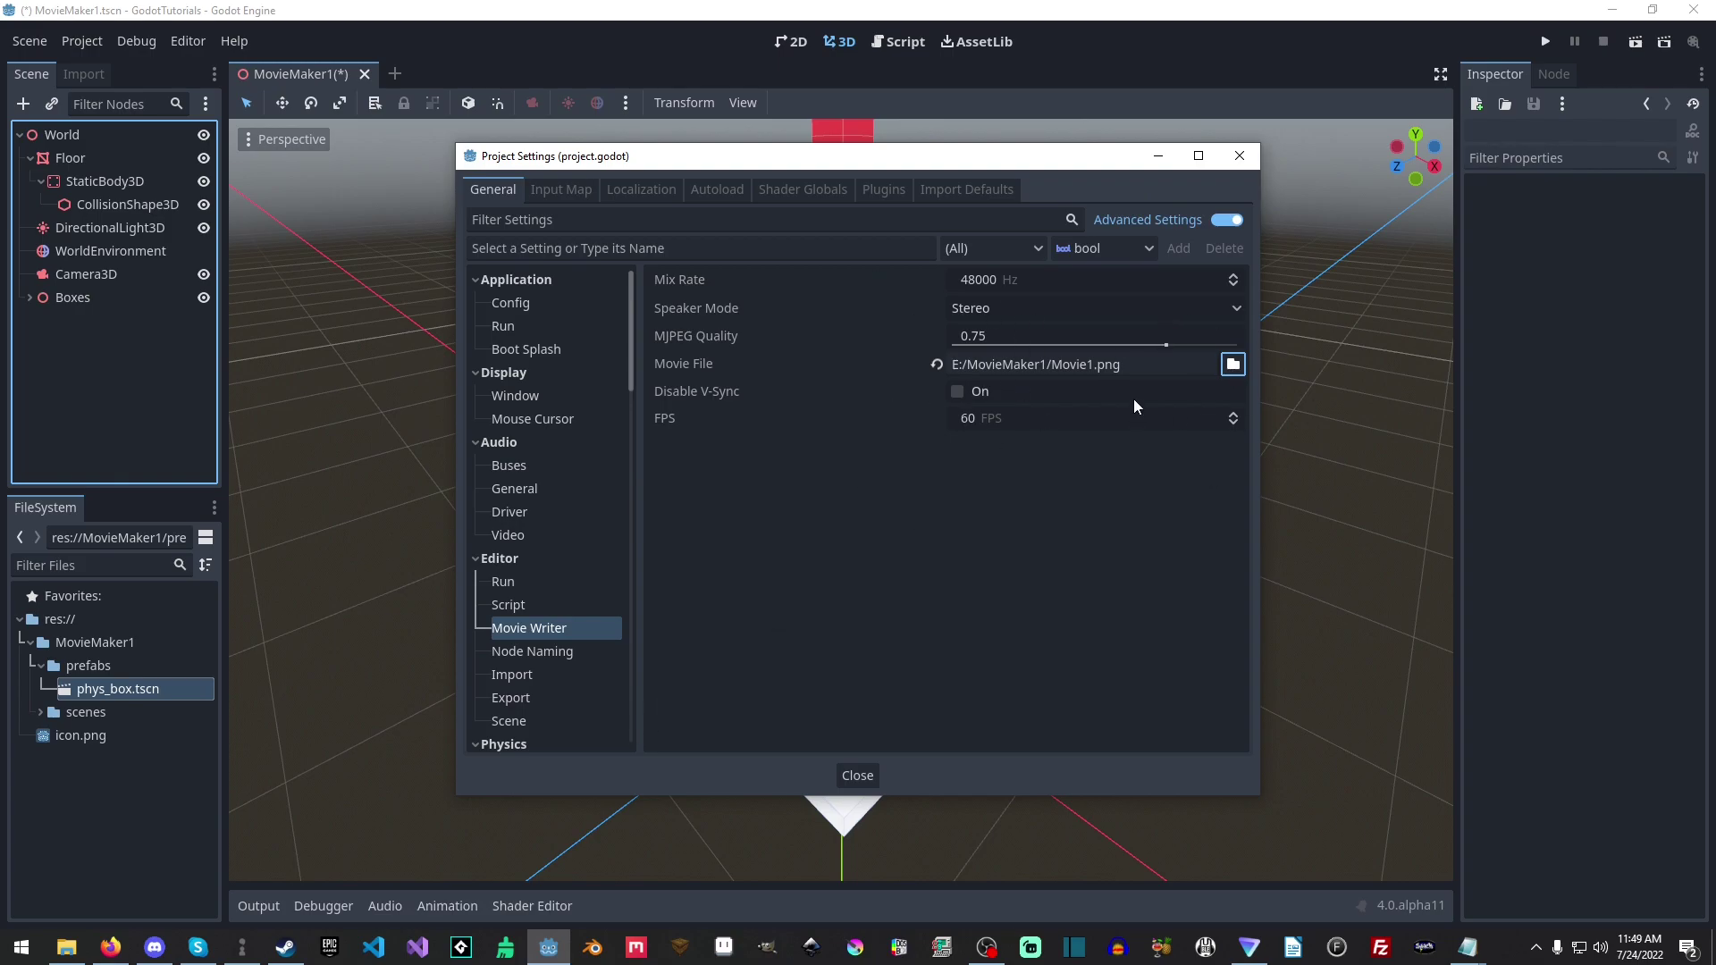
Set the Display > Window viewport size to 3840 width and 2160 height.
mouse_move(690, 338)
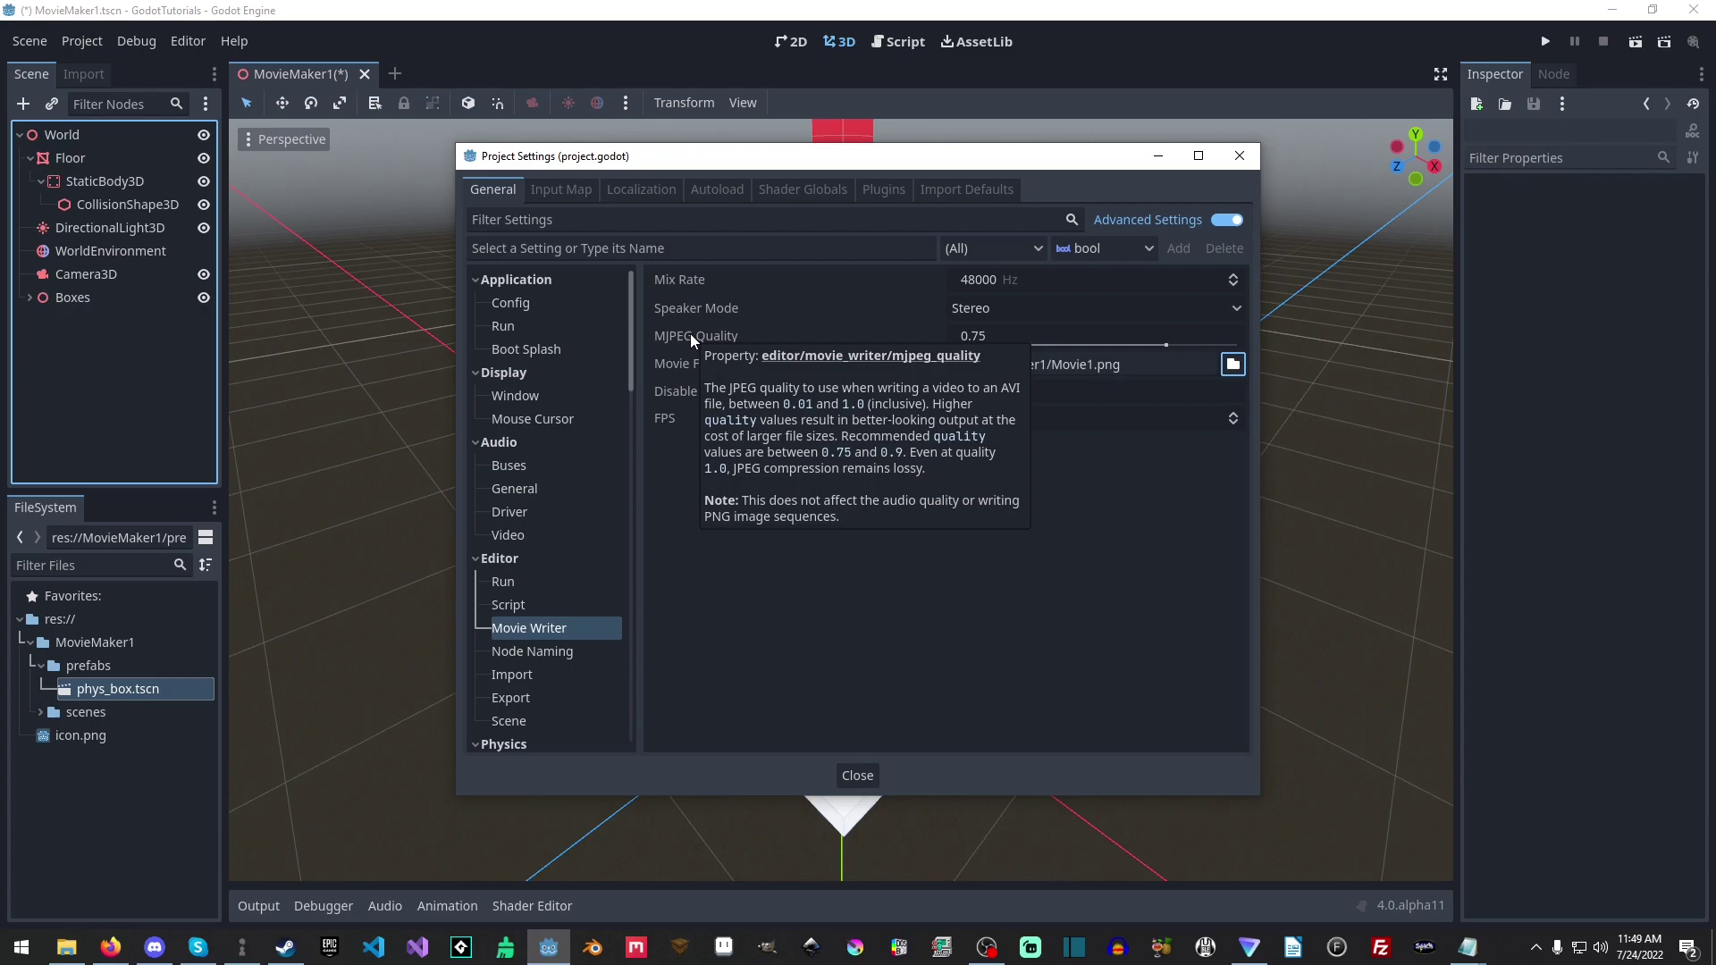
click(547, 395)
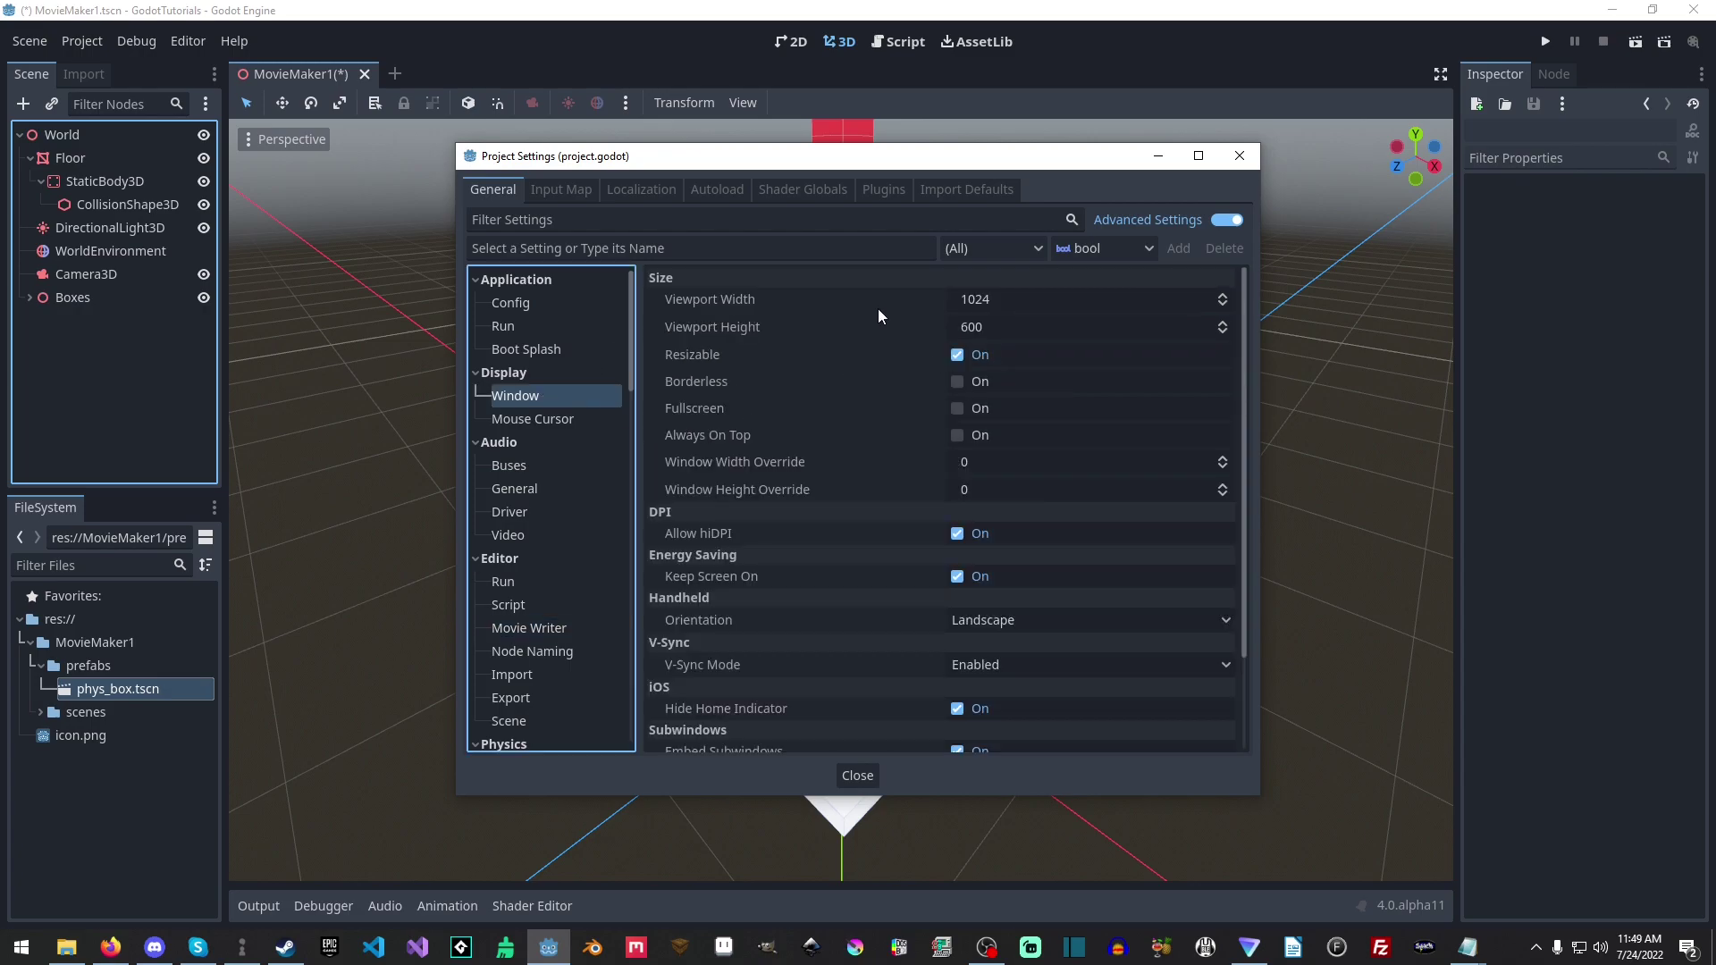
click(989, 298)
text(3840)
key(Return)
click(1006, 331)
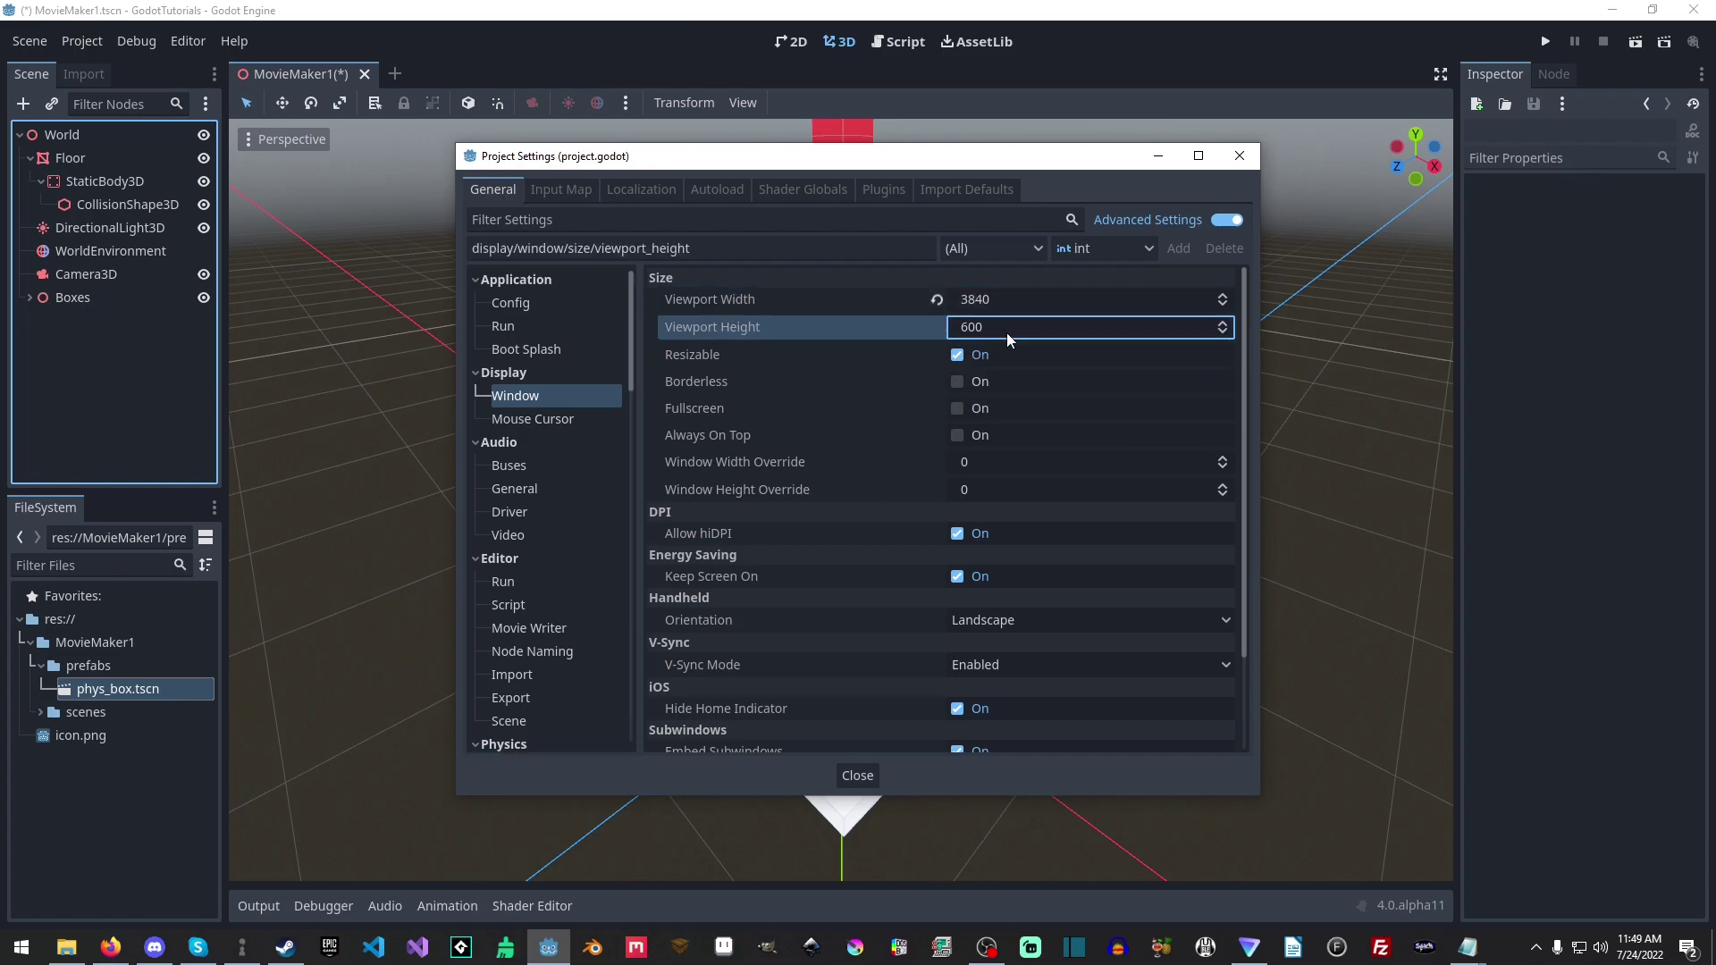
text(2160)
key(Return)
Set stretch mode to viewport and aspect to ignore, then close Project Settings.
scroll(1010, 333, down, 3)
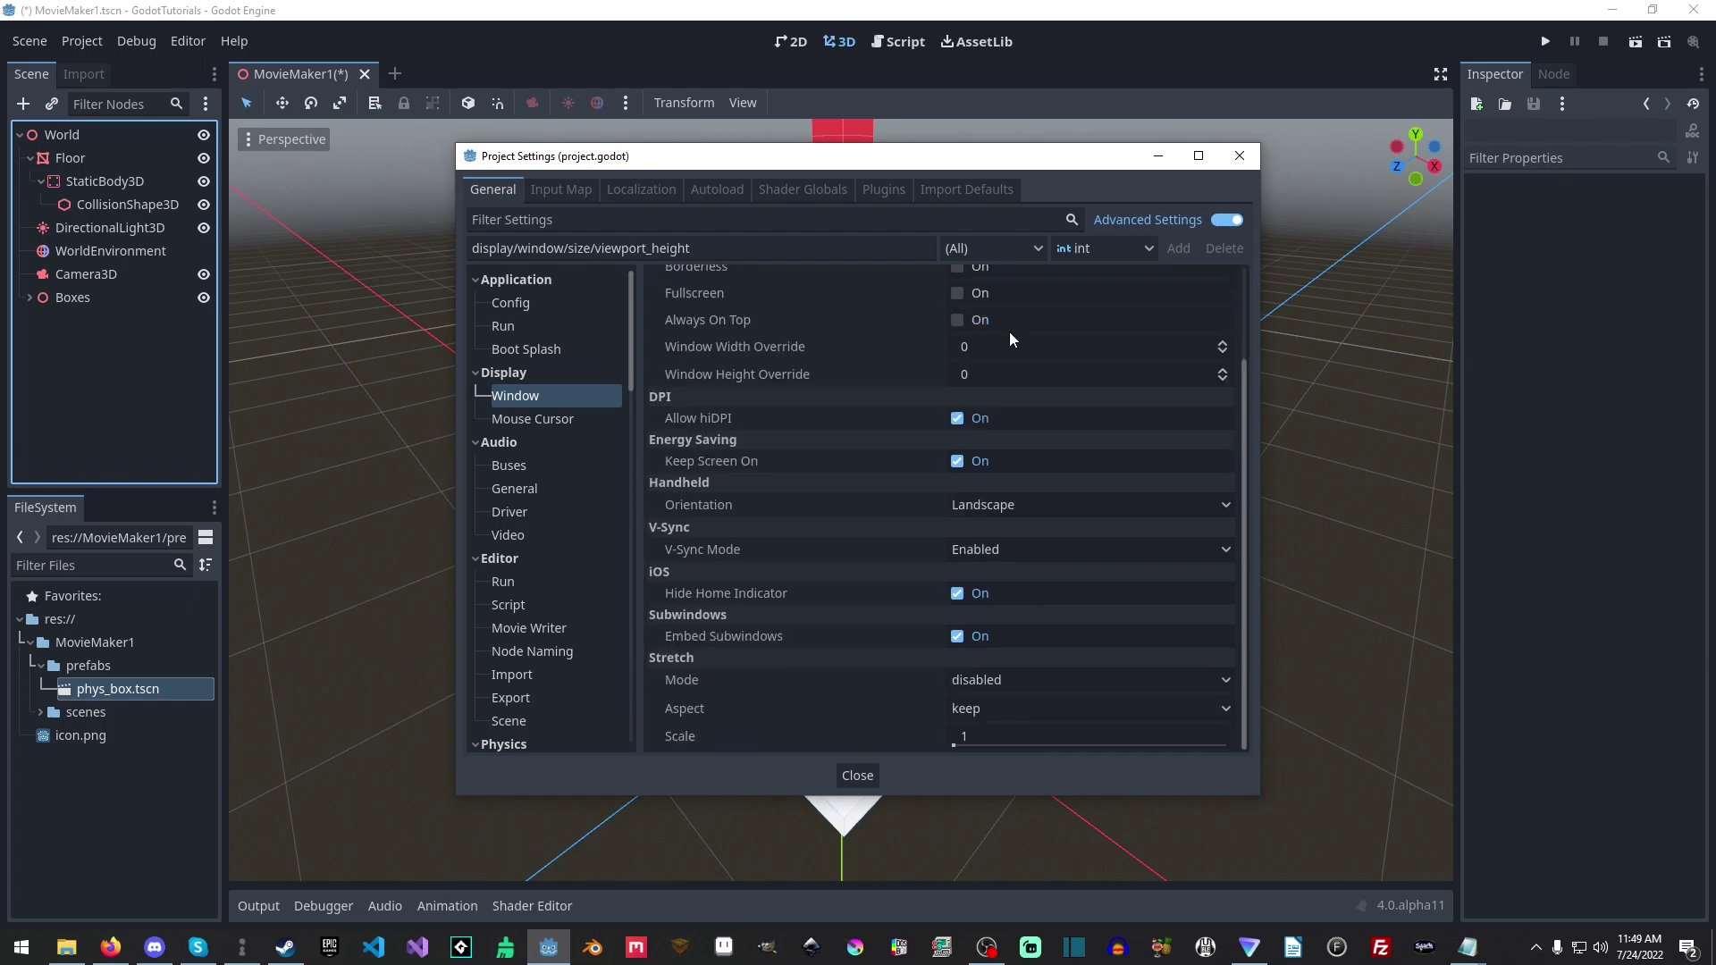
click(992, 676)
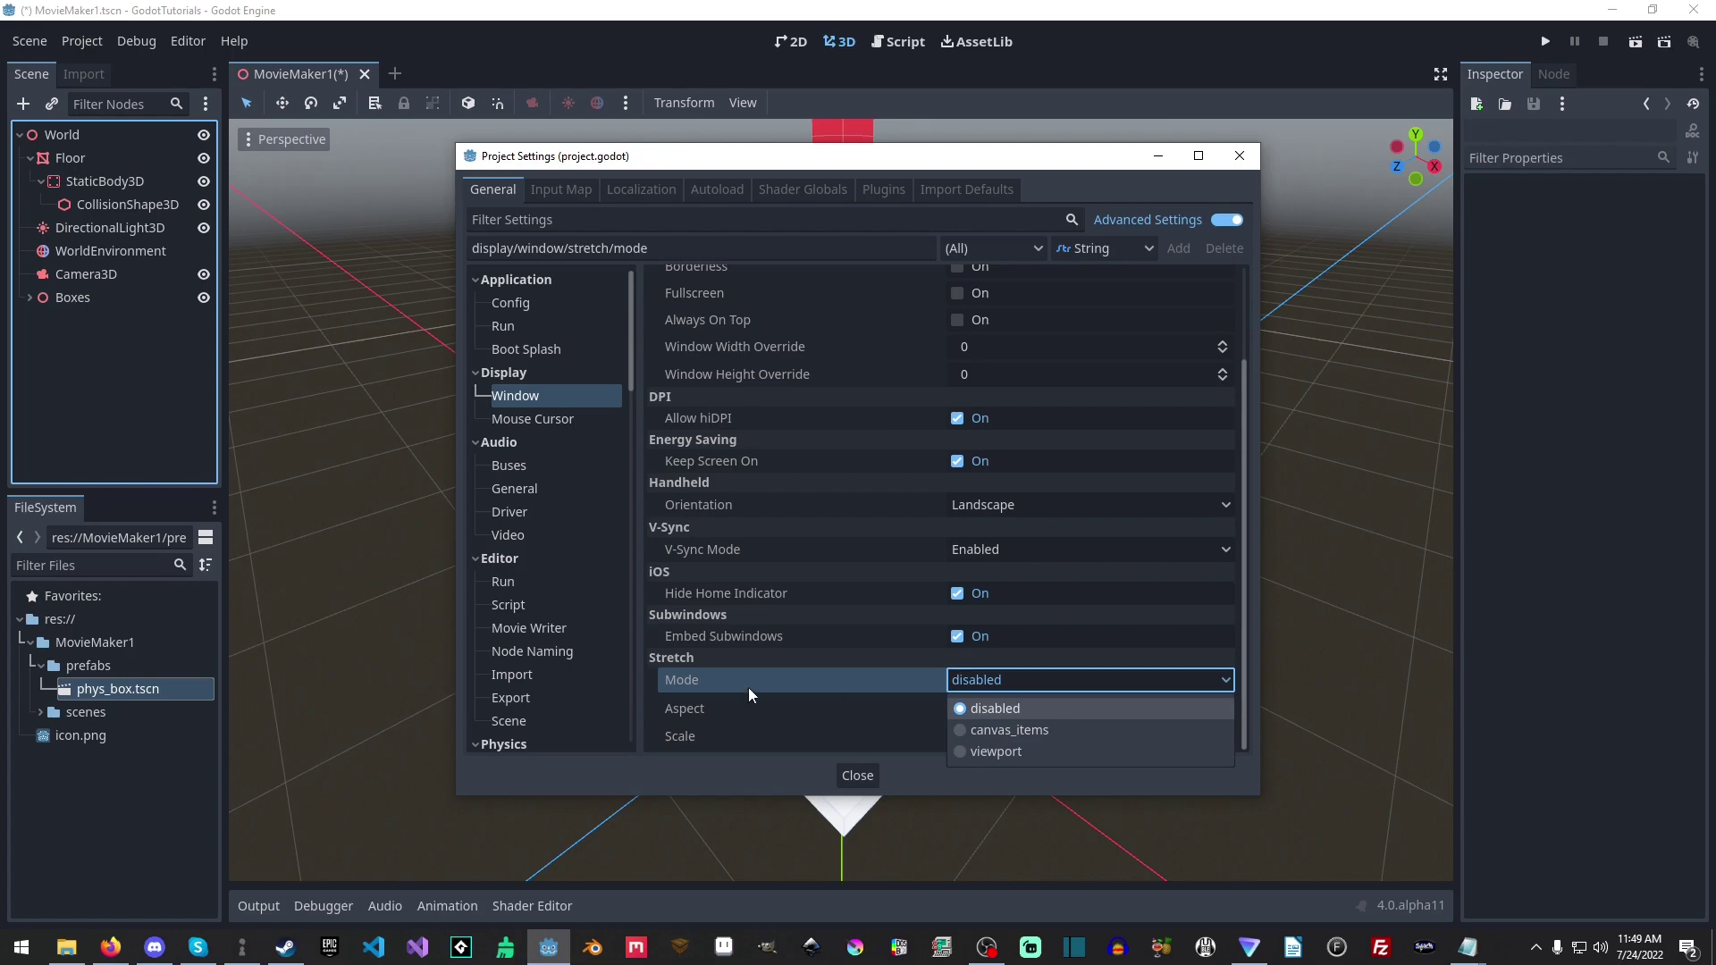
click(999, 751)
click(985, 710)
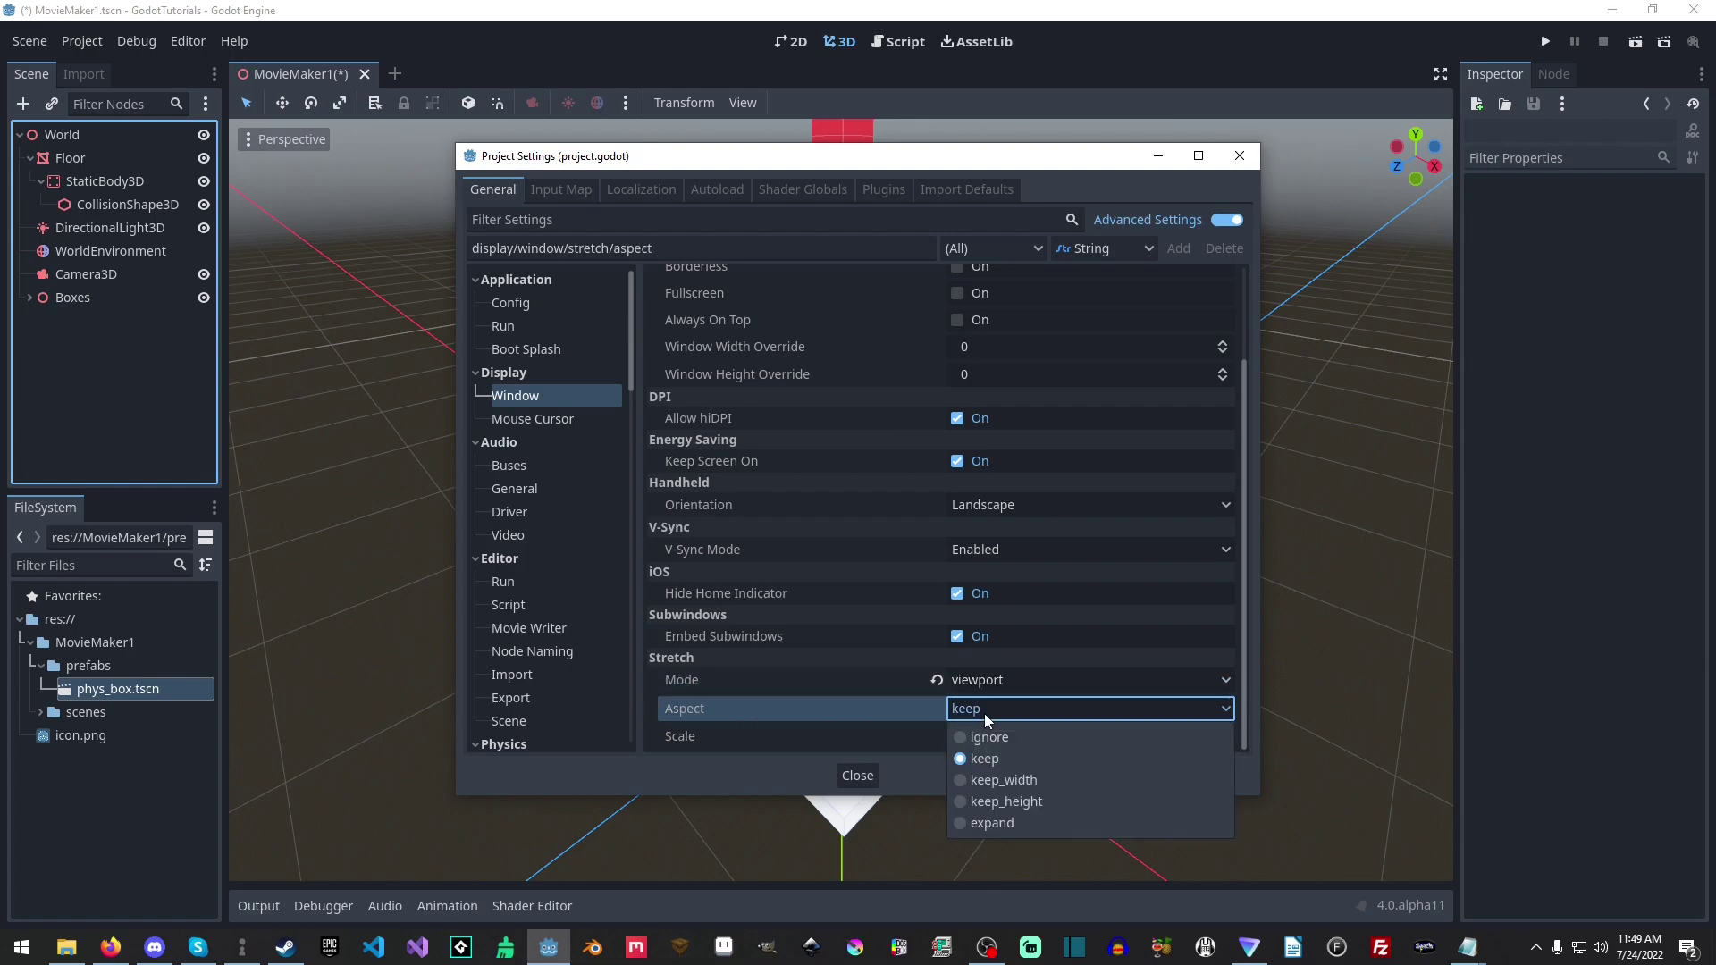
click(1010, 738)
click(858, 775)
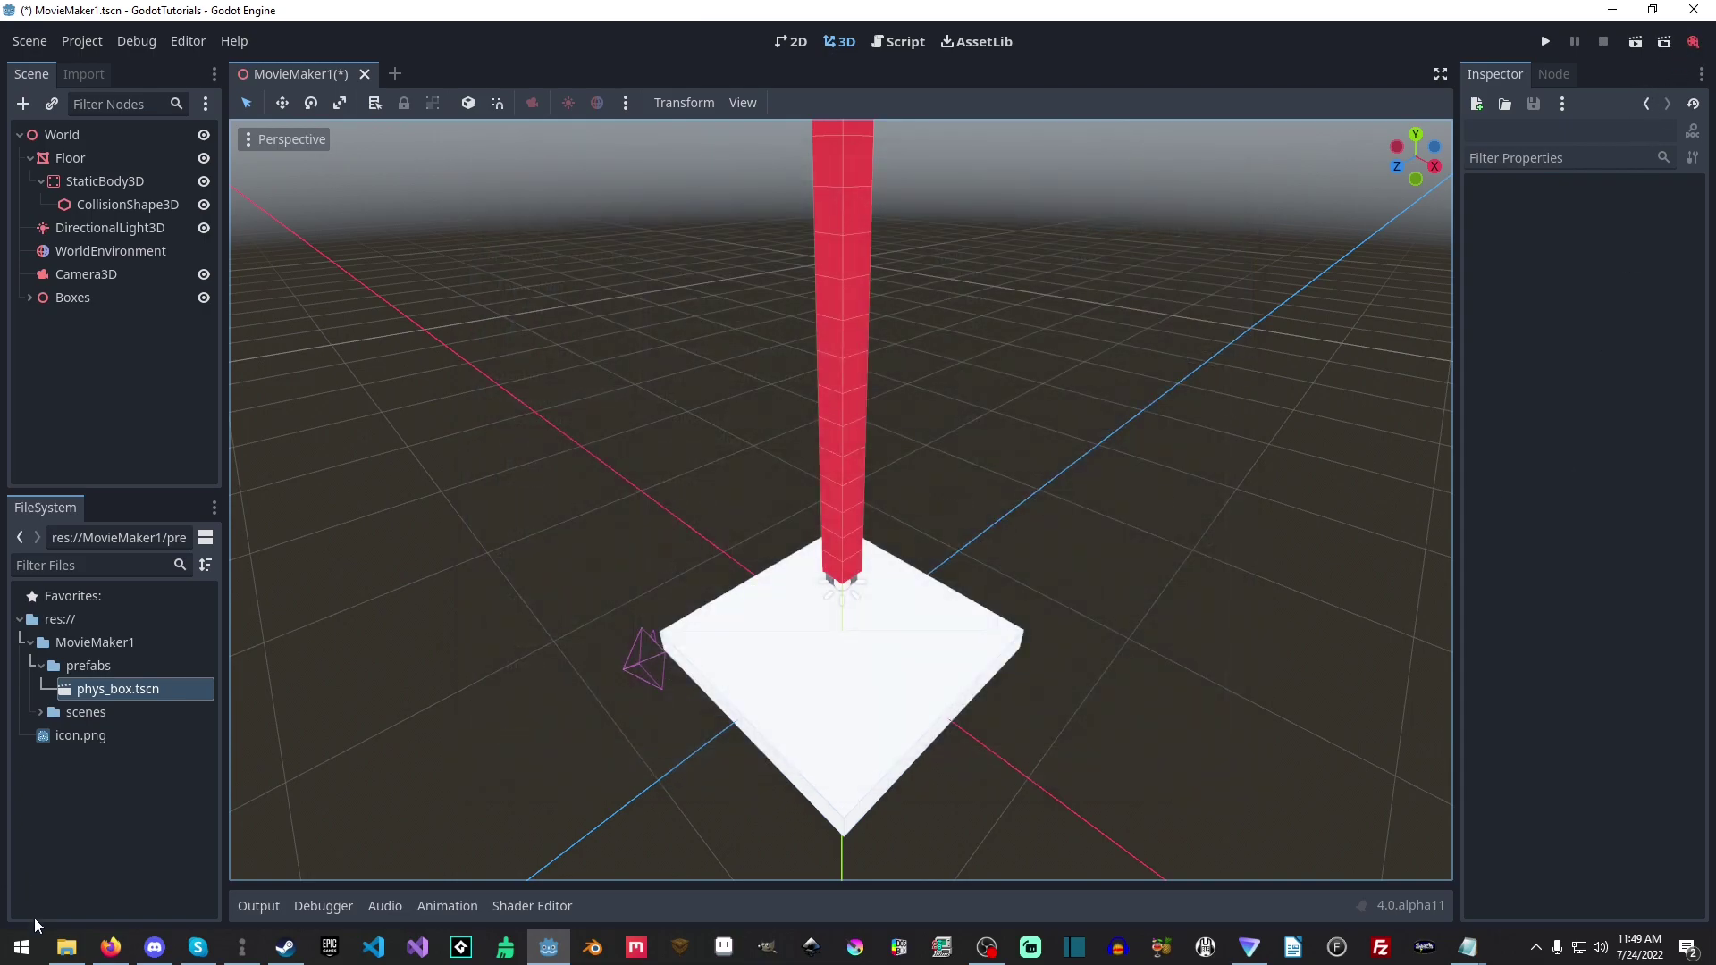
Record the scene with Movie Maker via F6 and open the first frame, Movie100000000.png.
click(67, 947)
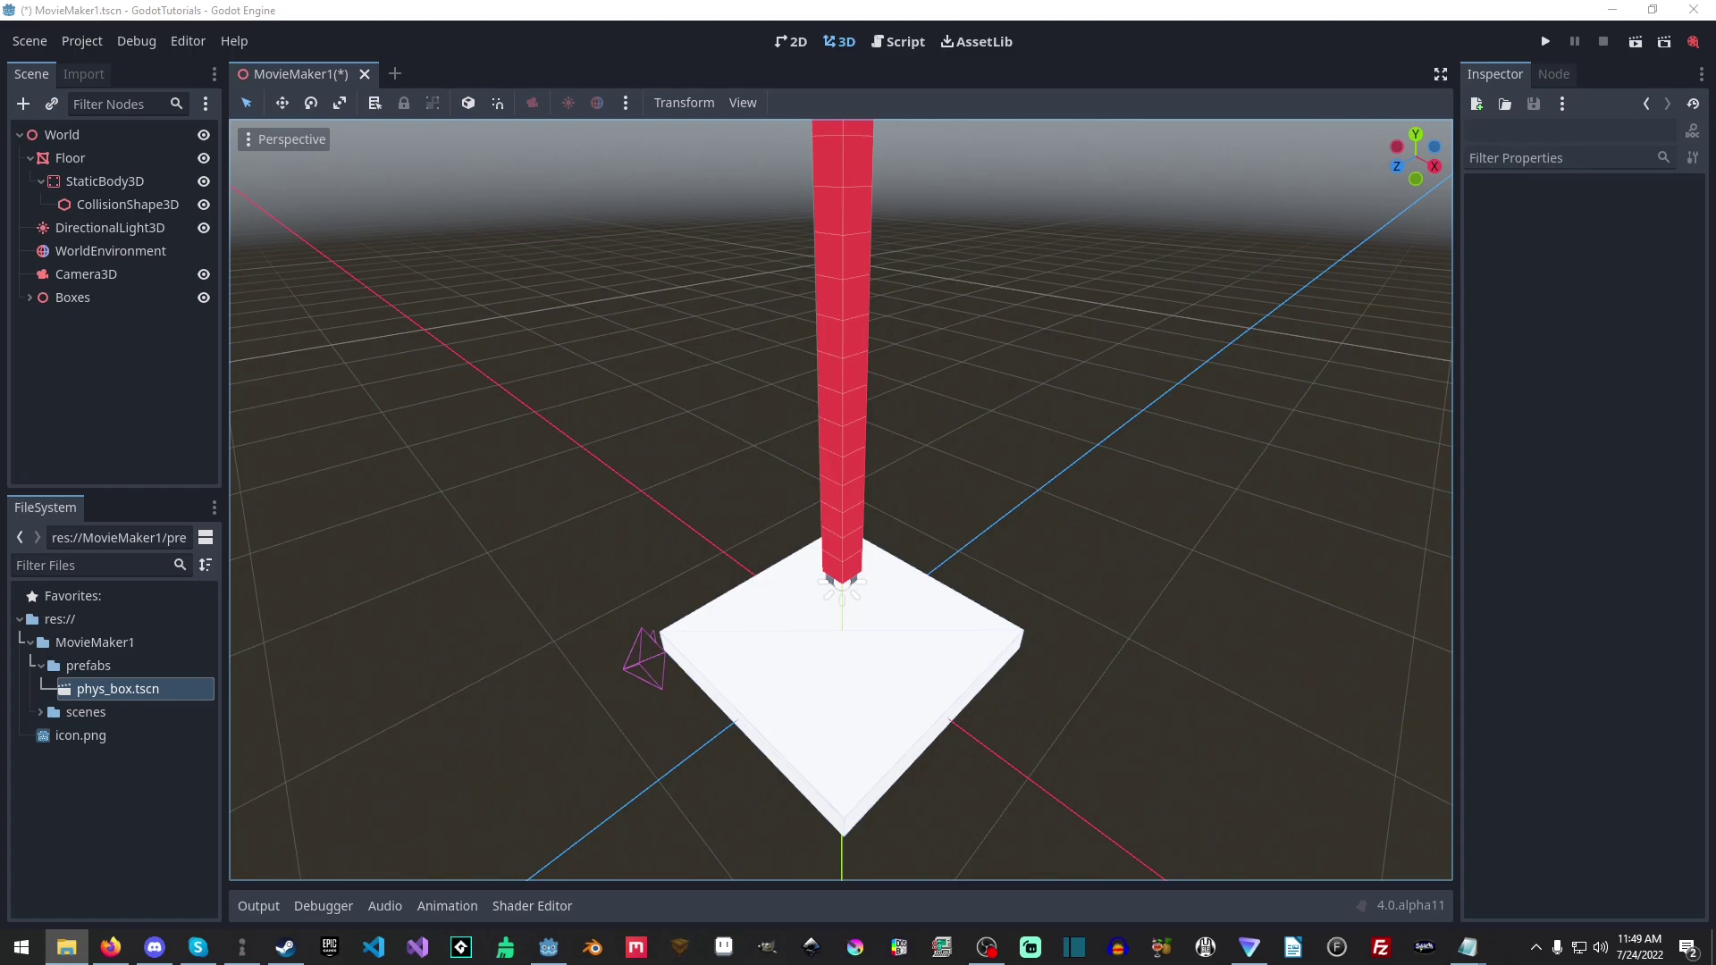
key(F6)
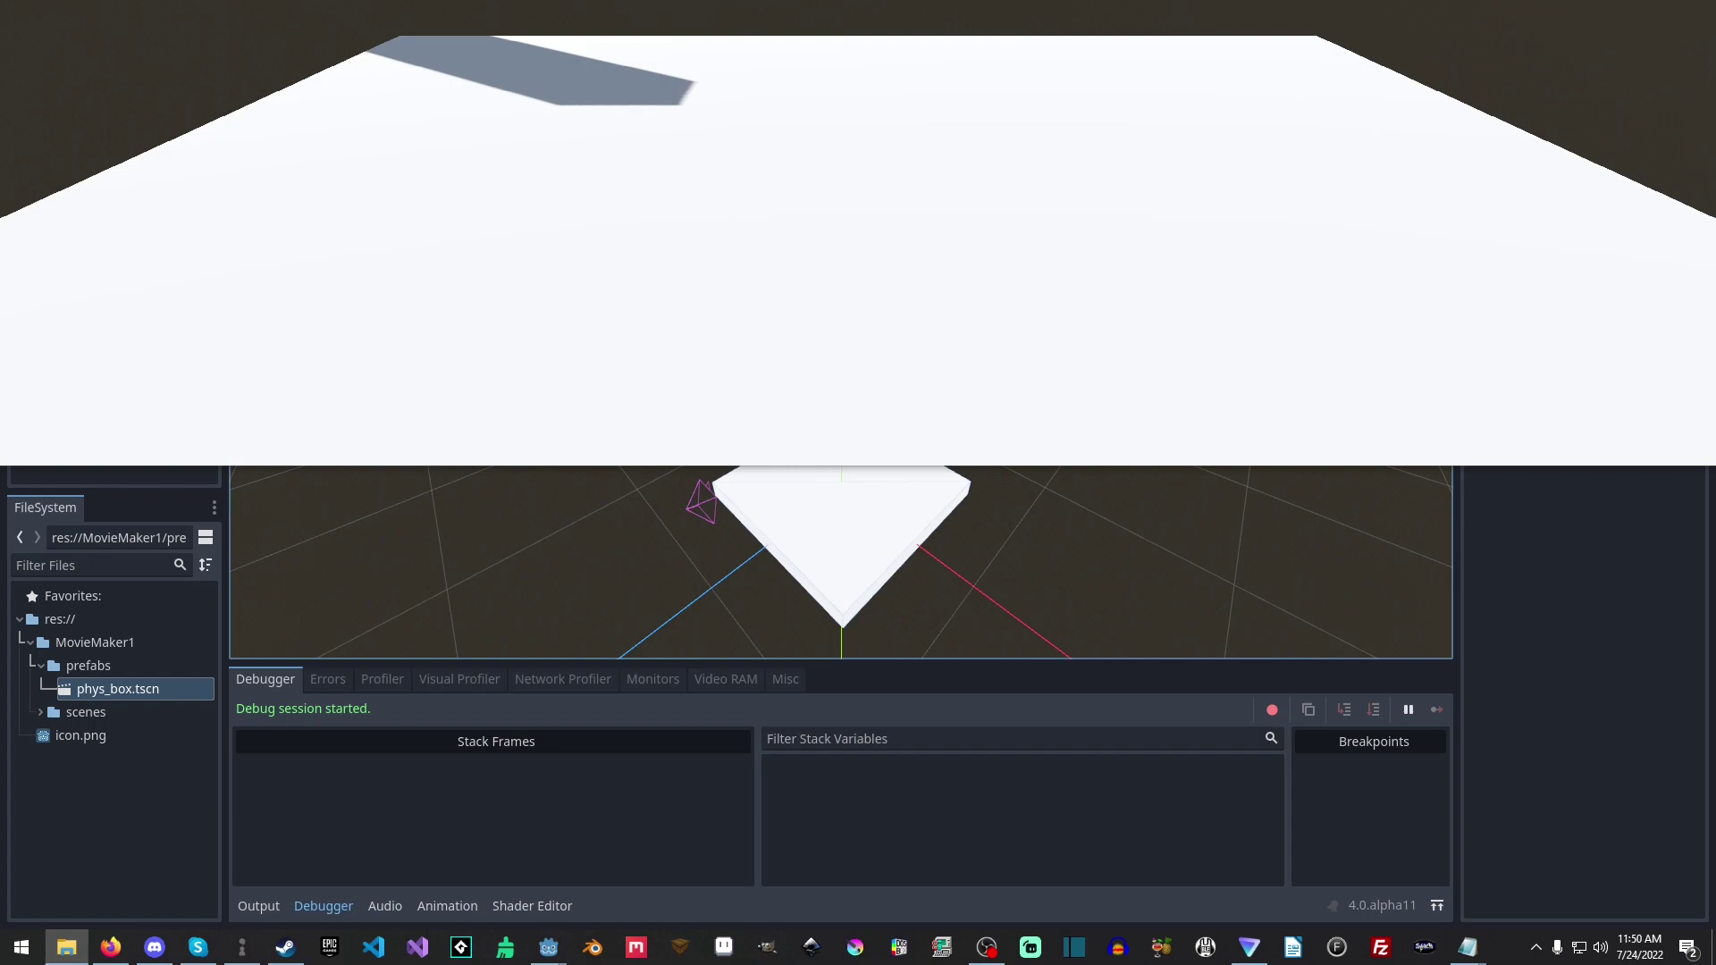
double_click(1398, 297)
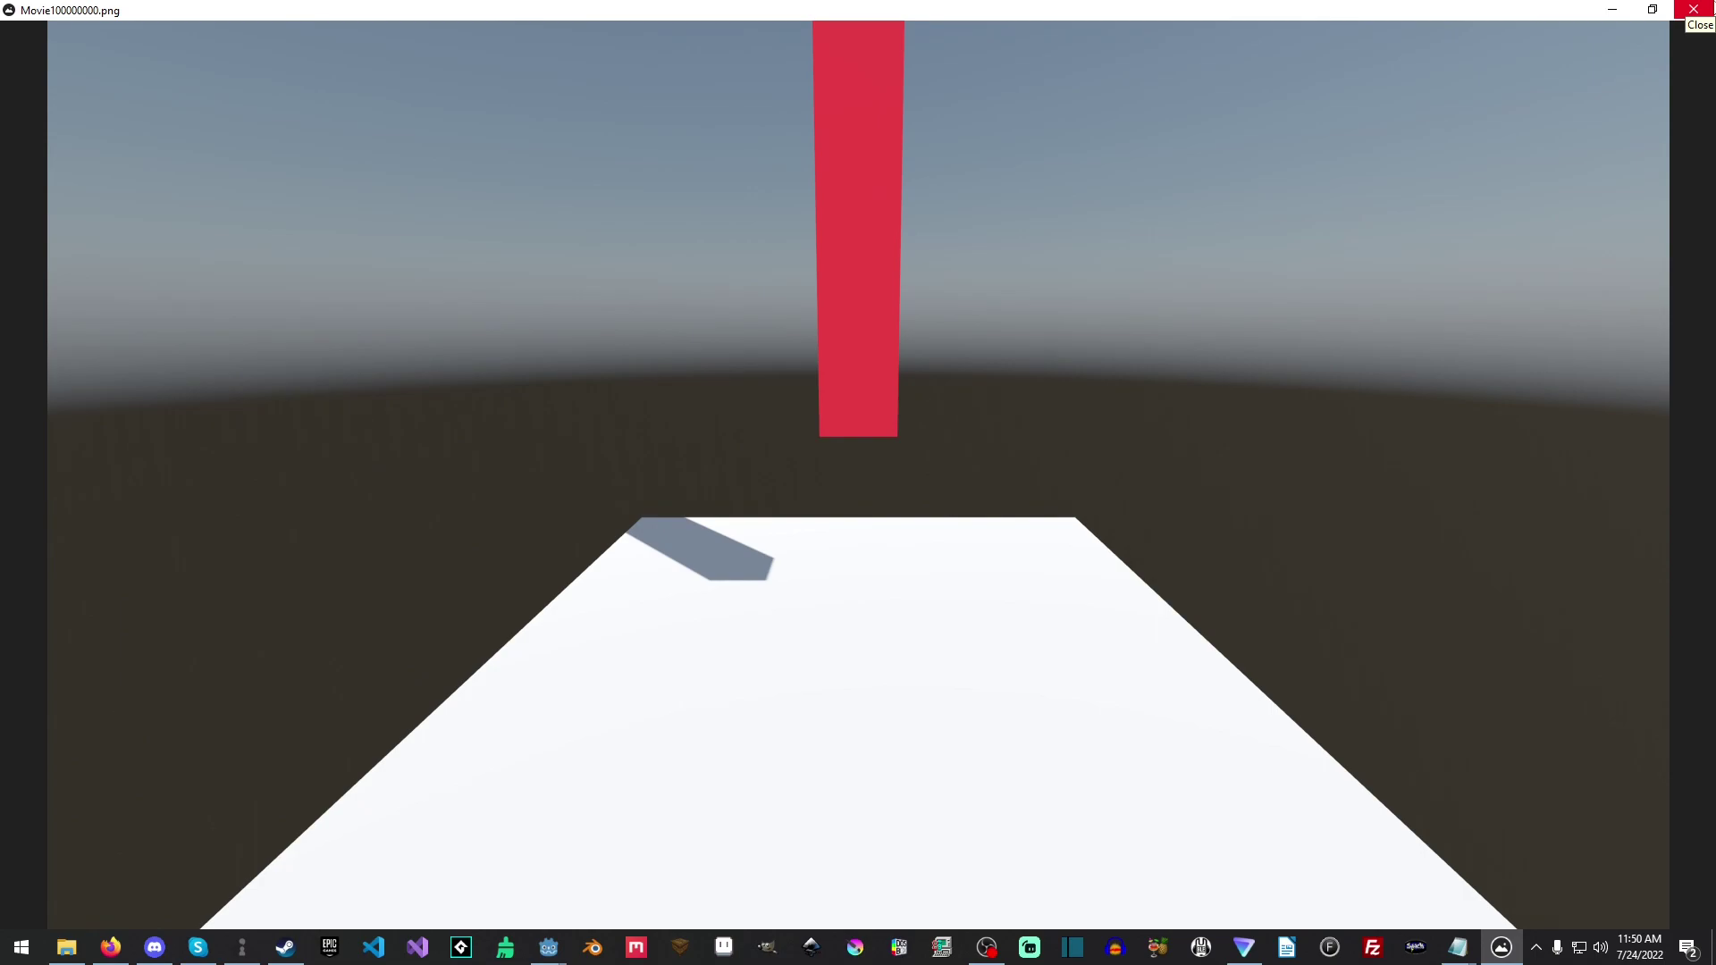
click(1692, 10)
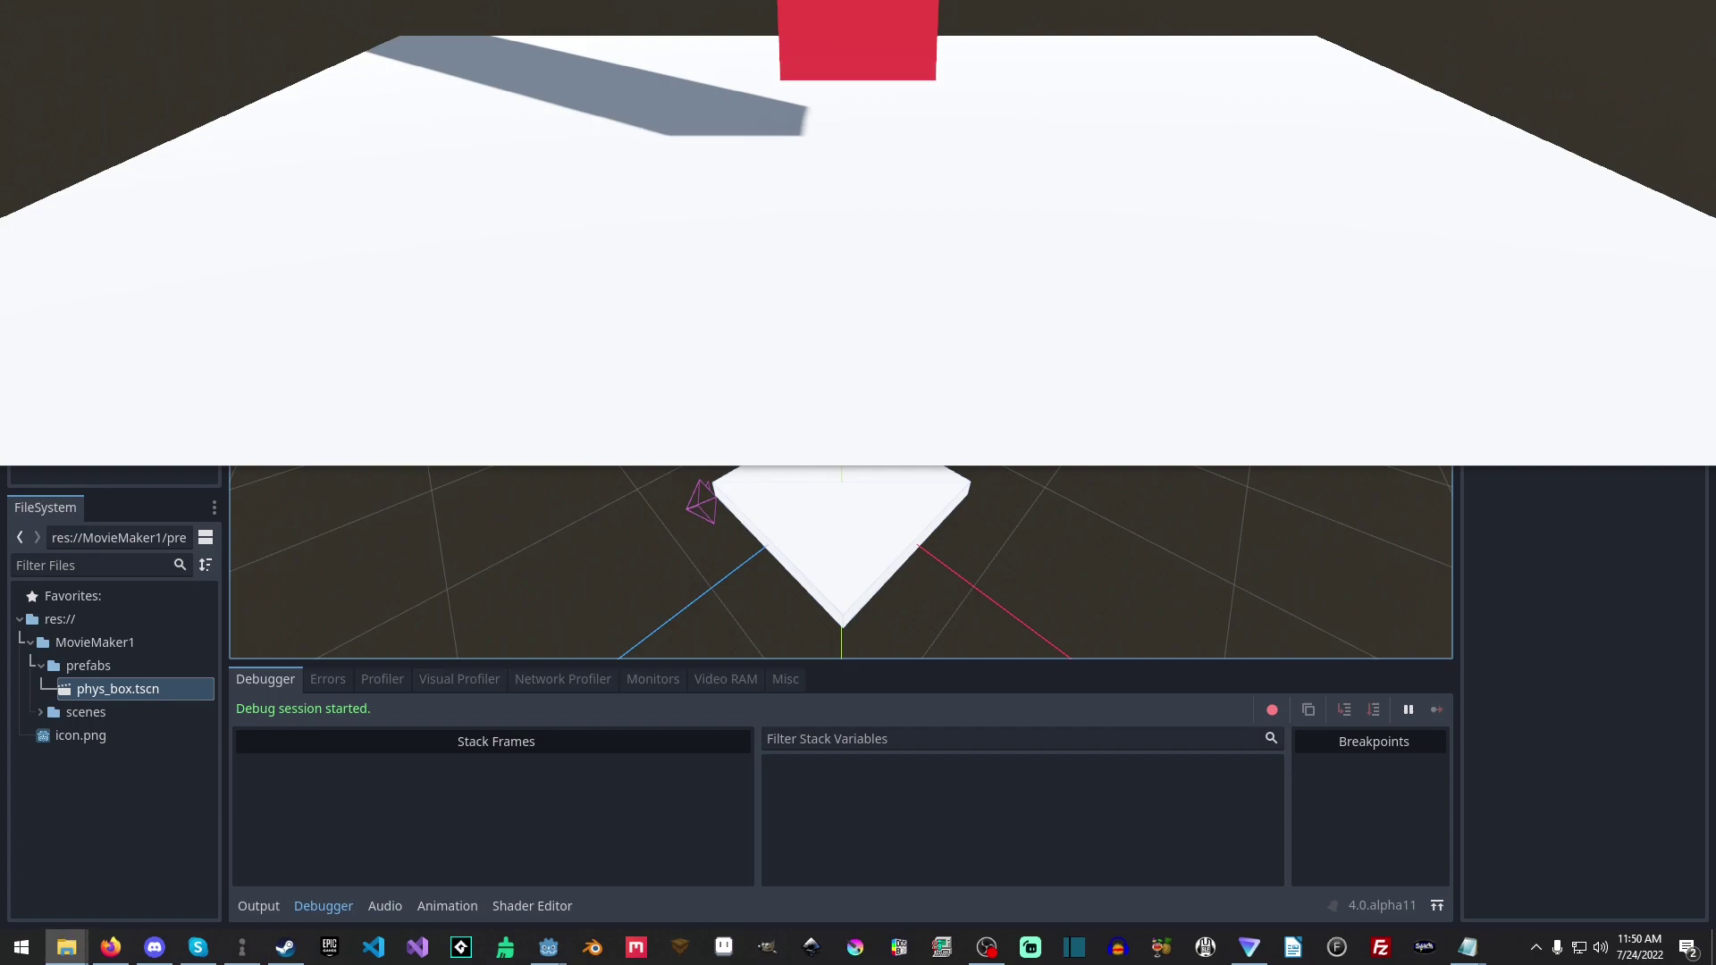
Check the Details tab shows Movie100000022.png at 3840 x 2160, then close Properties.
drag(1715, 322, 821, 246)
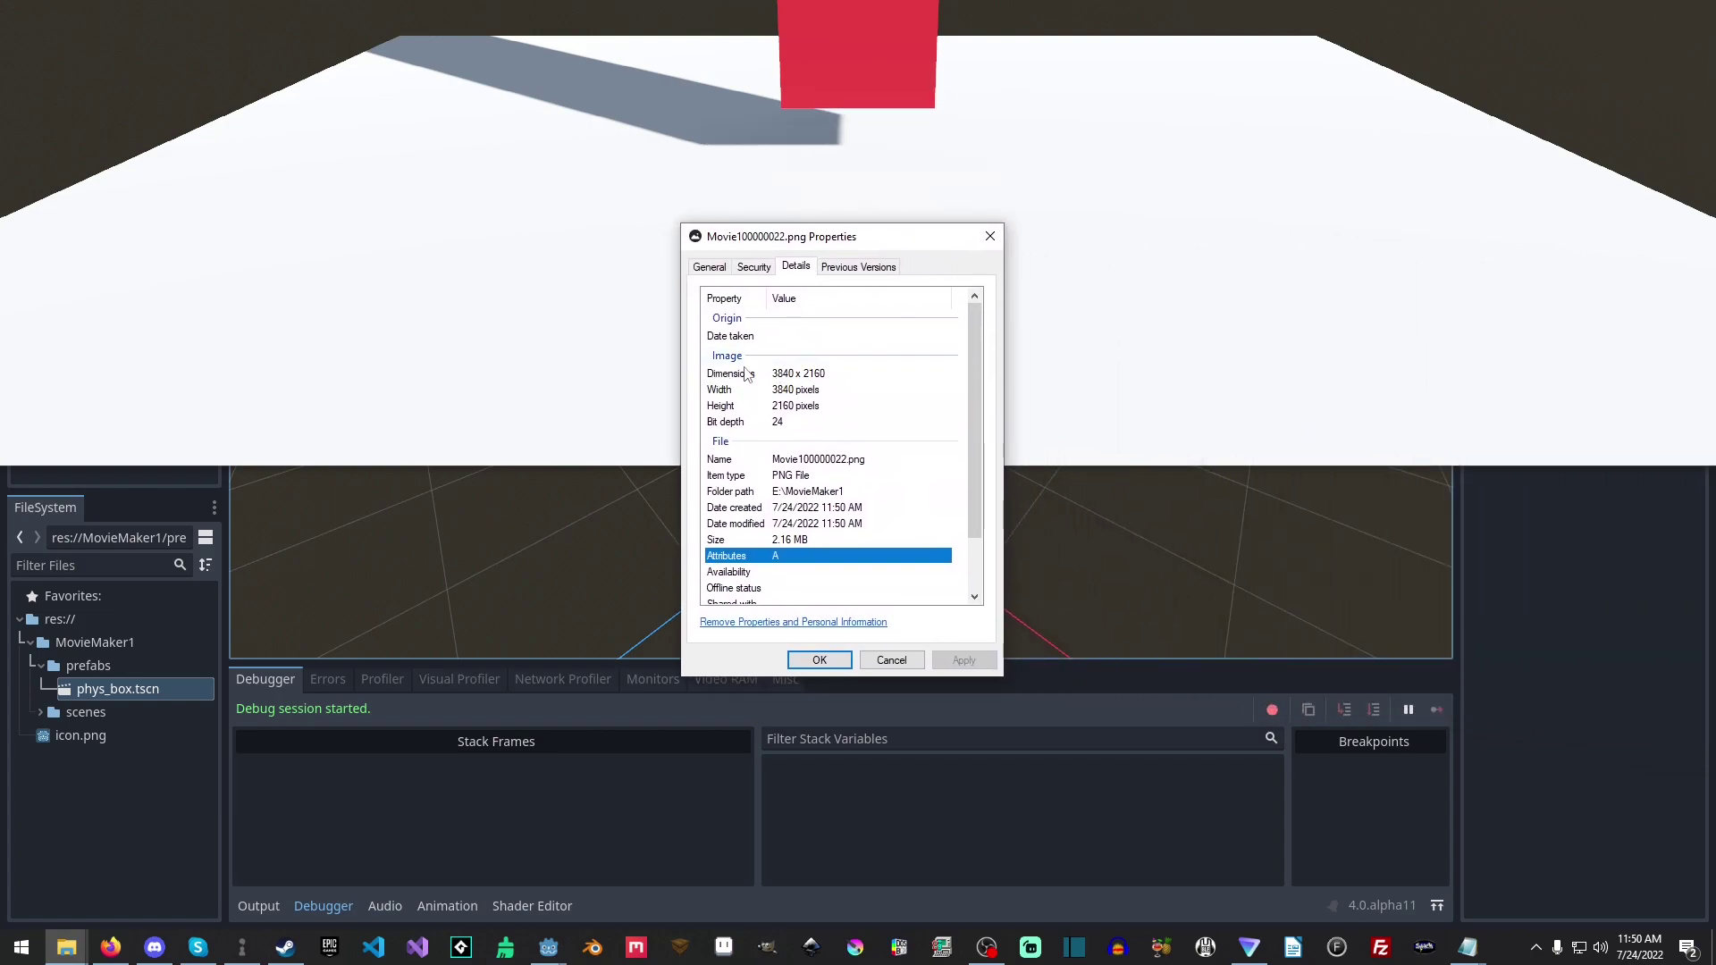
click(810, 374)
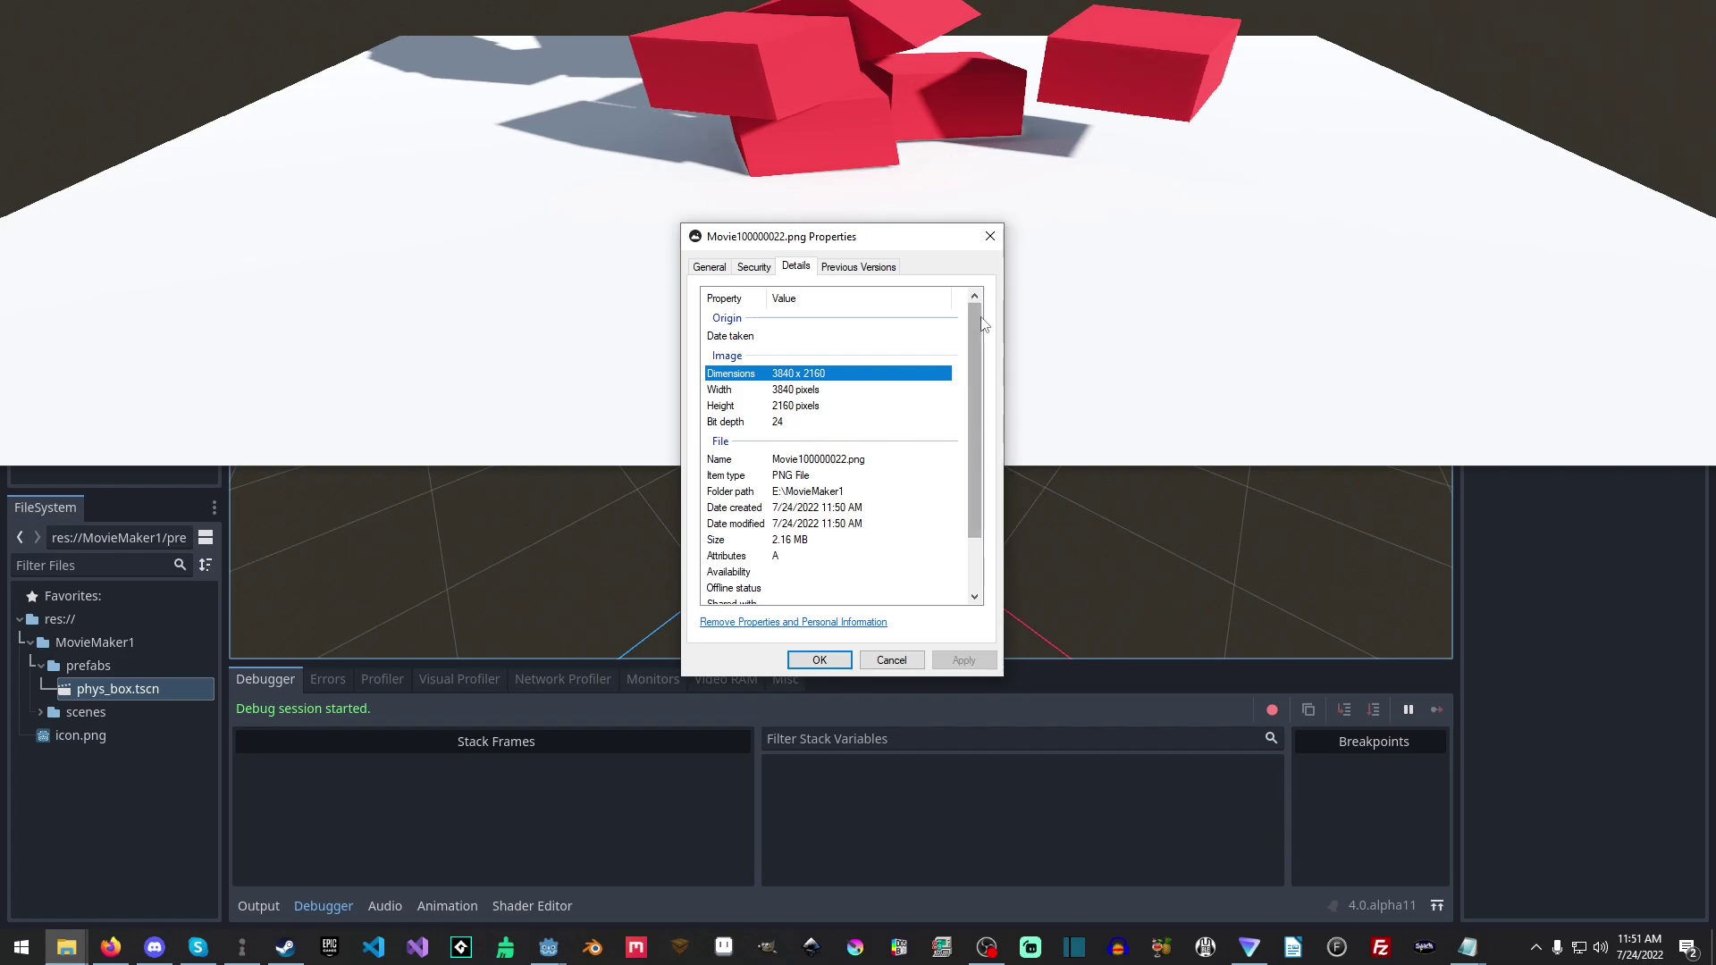
click(990, 236)
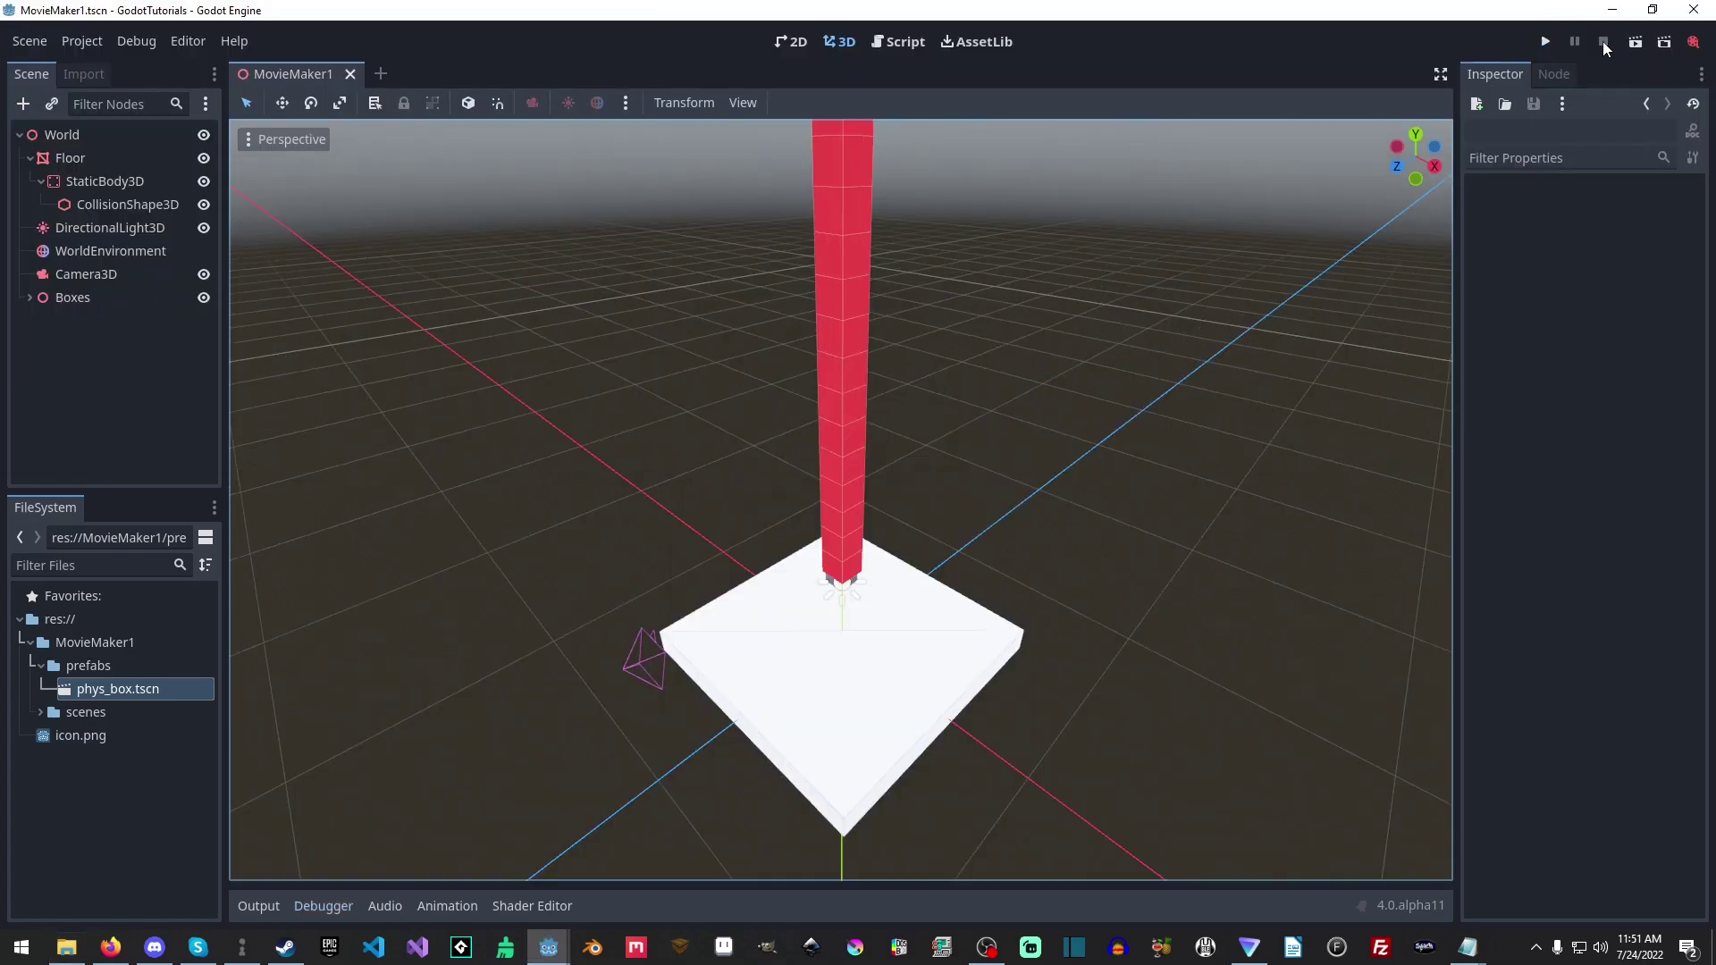